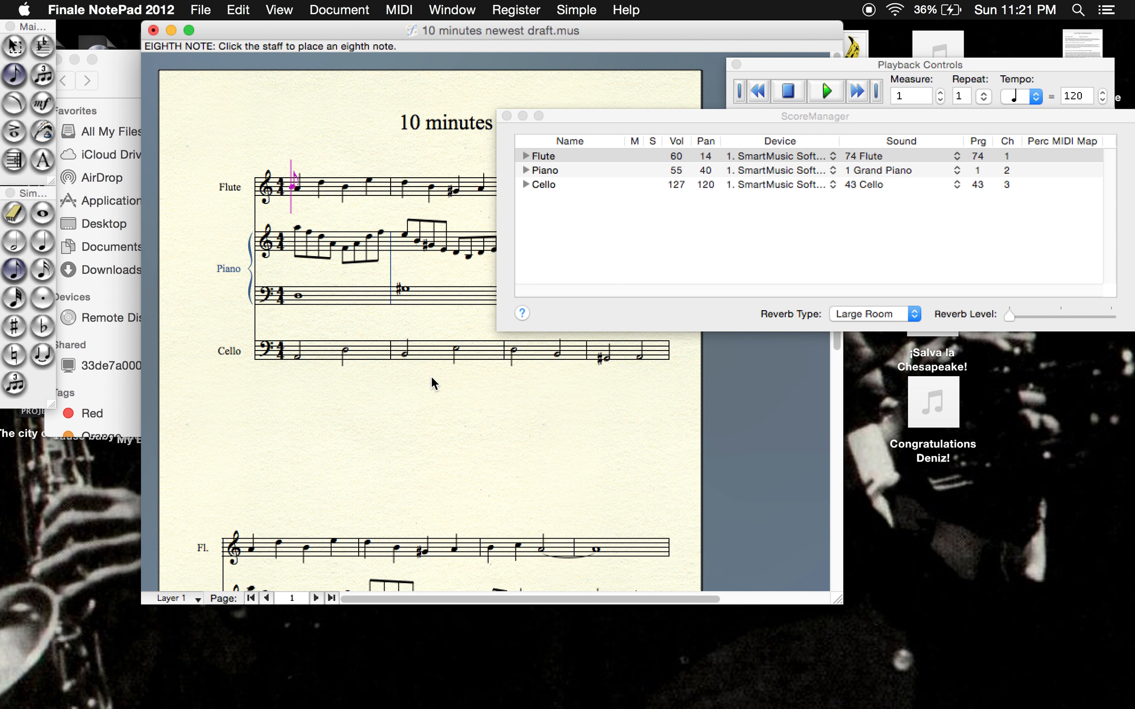
Set the Flute's pan to 30 in the ScoreManager.
click(705, 156)
click(705, 156)
text(3)
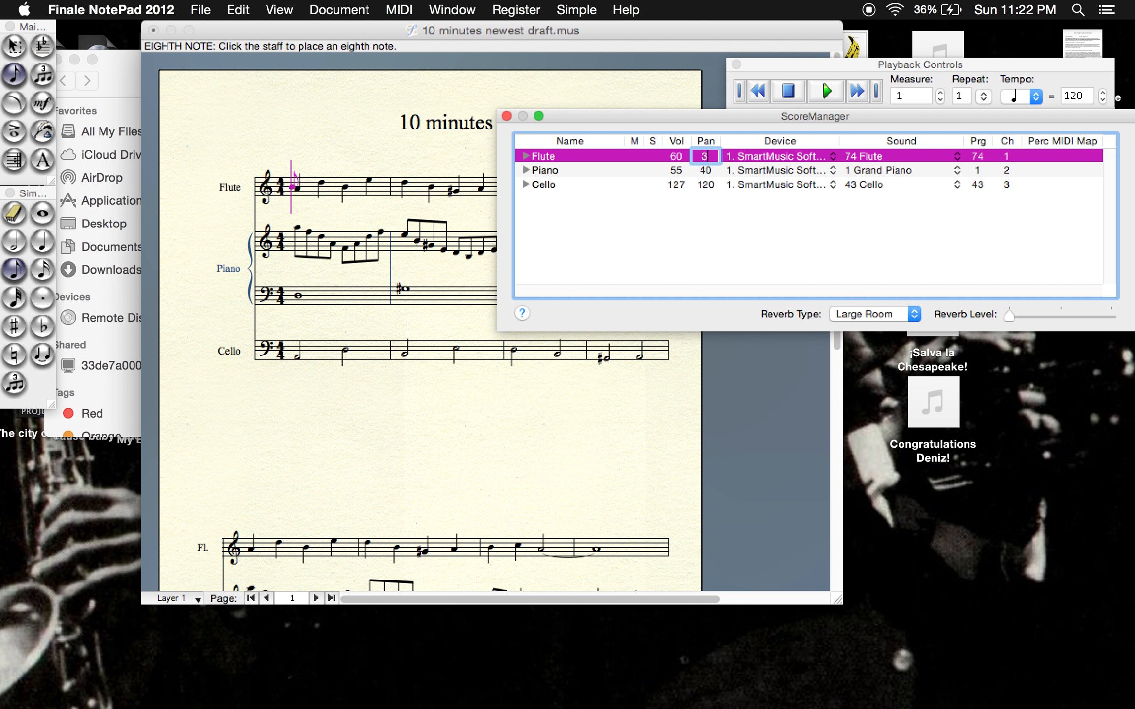
text(0)
click(671, 212)
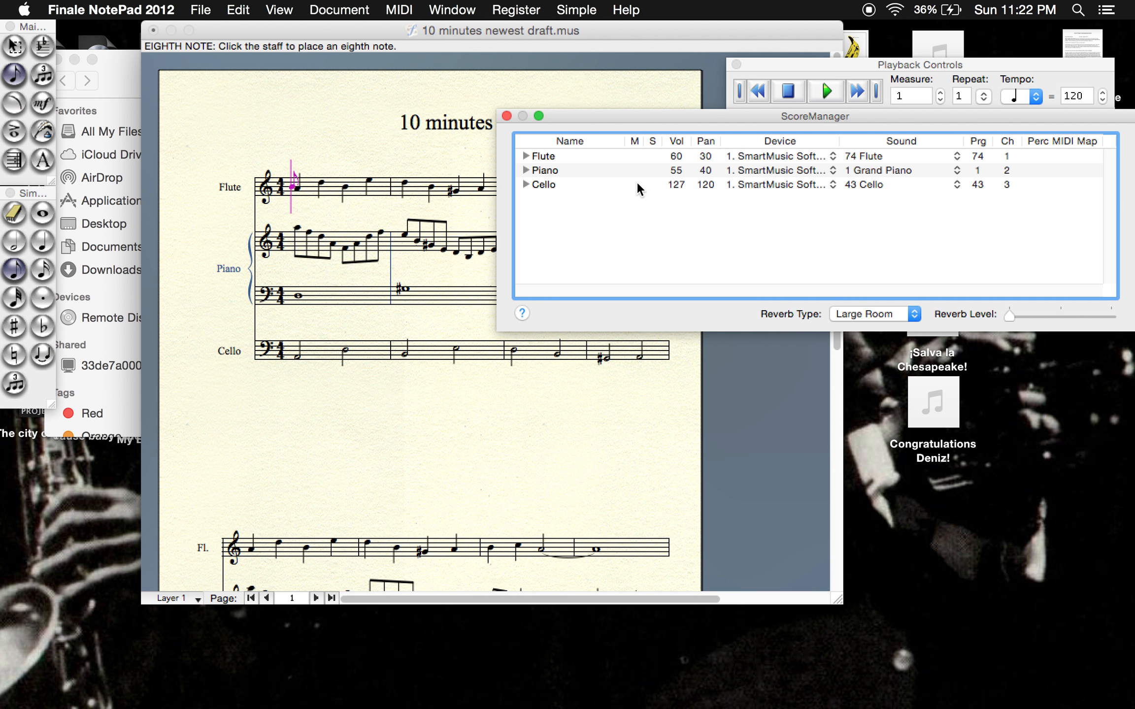
Set the Piano's volume to 50 and the Flute's volume to 55 in the ScoreManager.
click(673, 171)
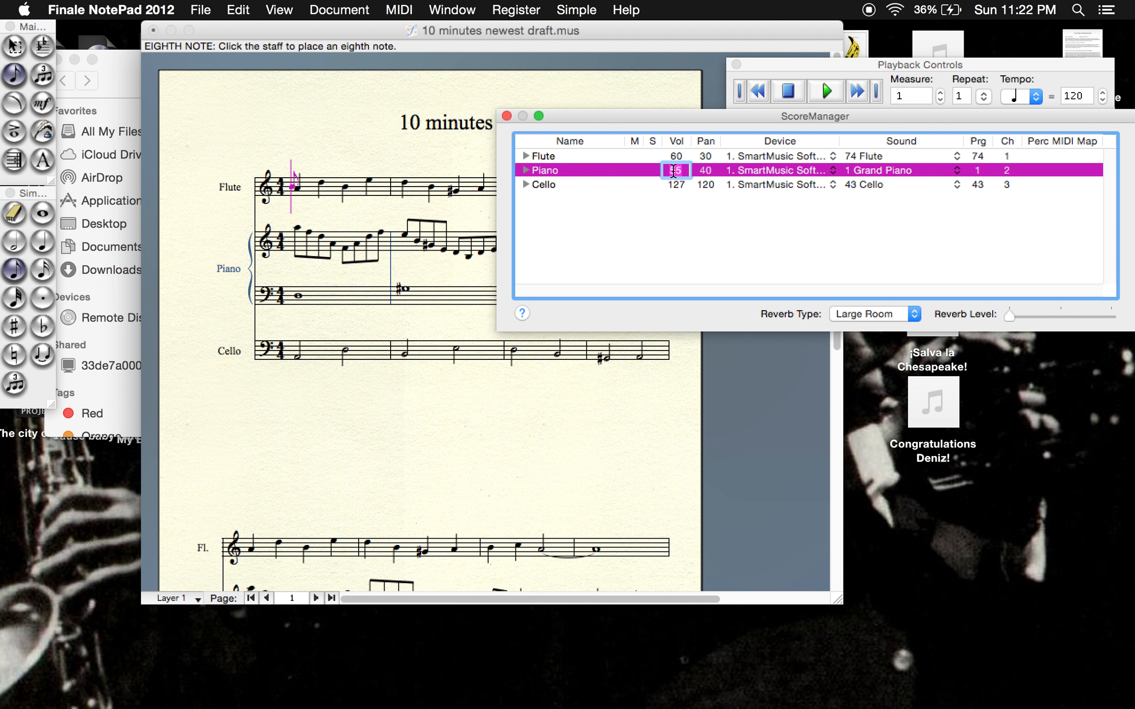
text(50)
click(666, 208)
click(673, 157)
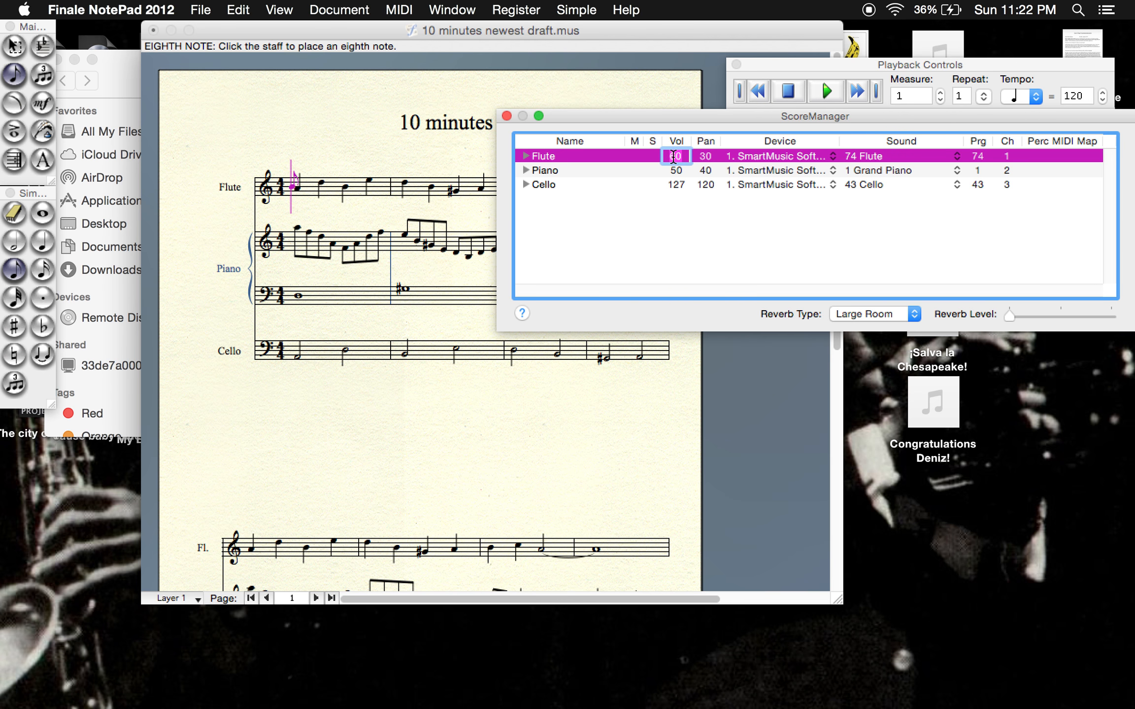
text(55)
click(671, 228)
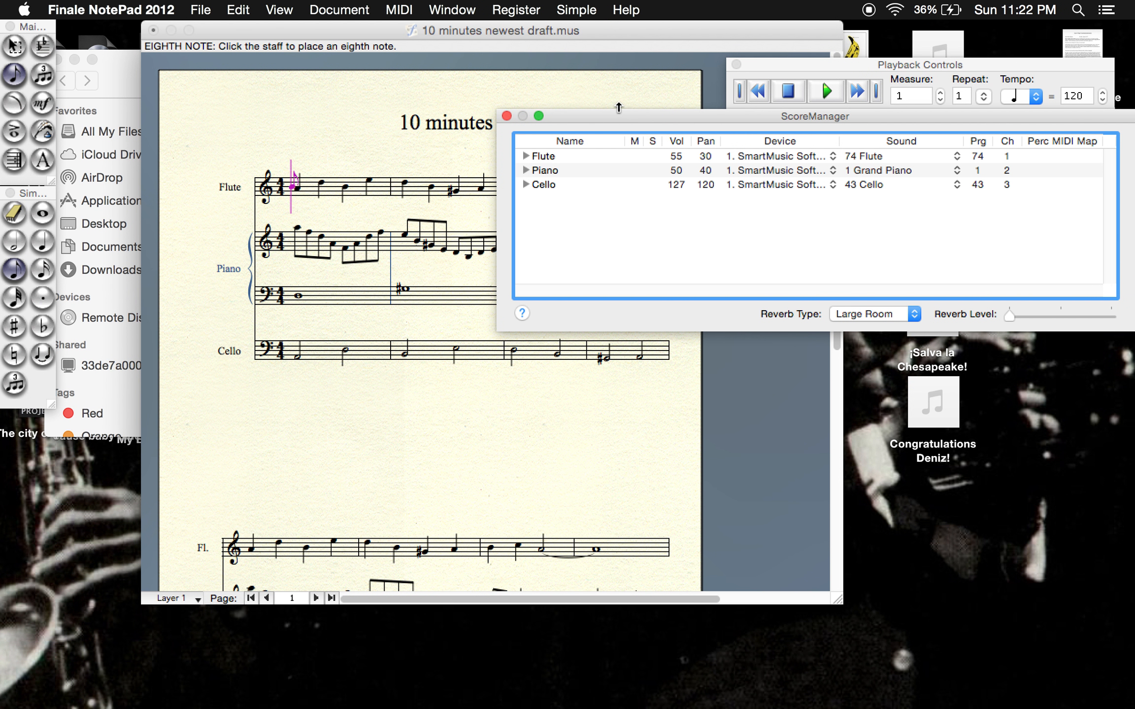
Move the ScoreManager and score windows apart so the score is uncovered, and play back the piece.
drag(616, 115, 841, 134)
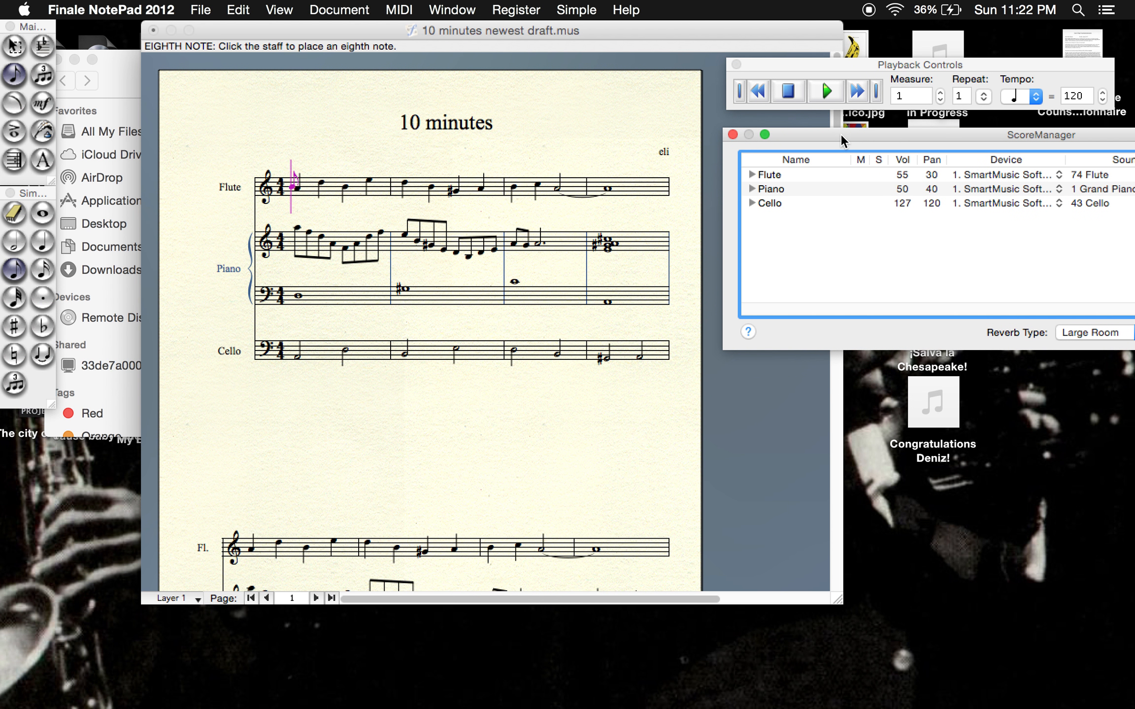
drag(534, 33, 435, 11)
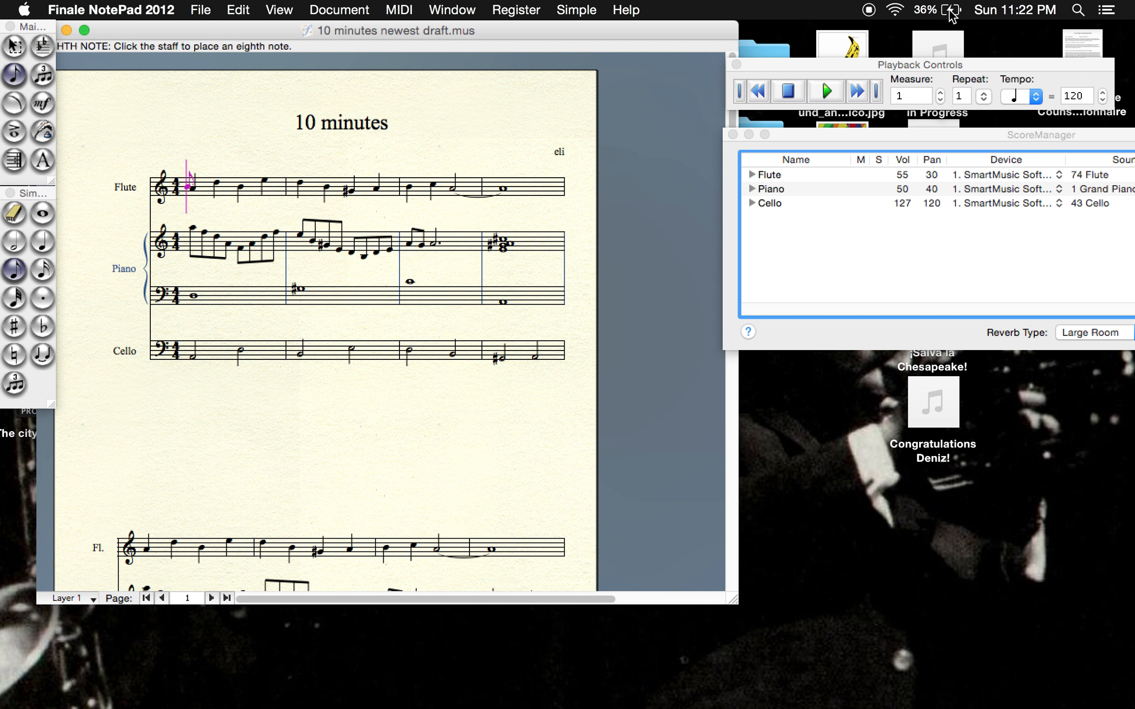
click(826, 91)
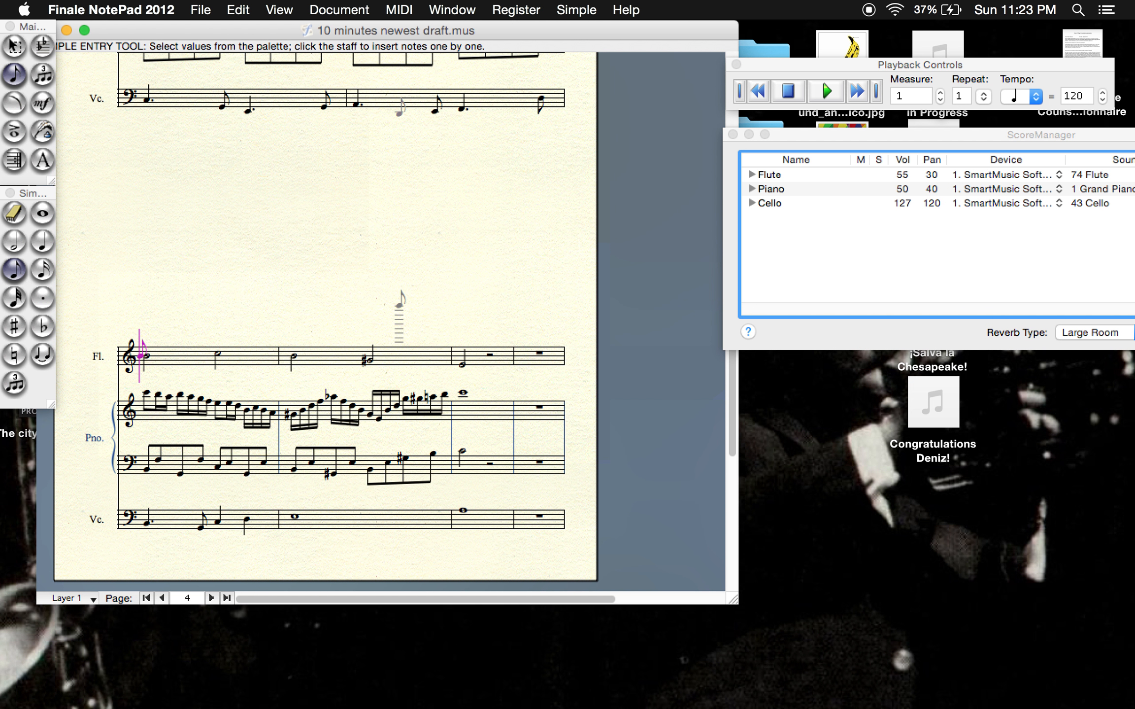
In the third measure of page 4's last system, enter two cello half notes and change the piano treble whole note to a half note.
scroll(399, 303, up, 5)
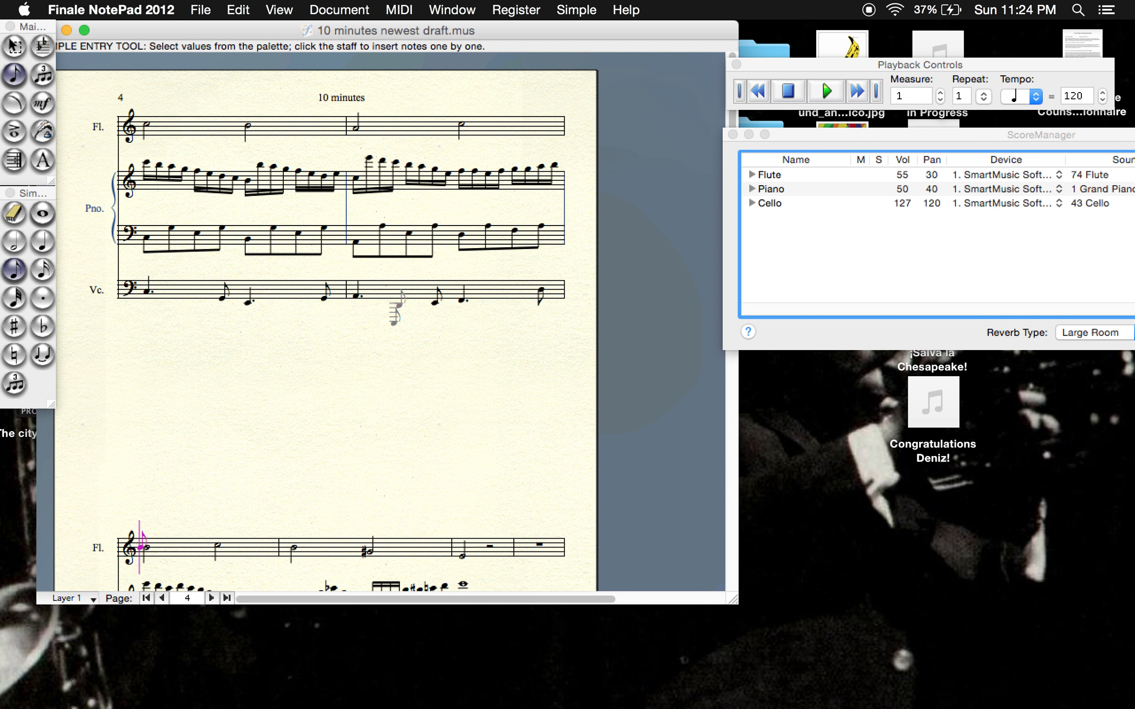
scroll(397, 306, down, 10)
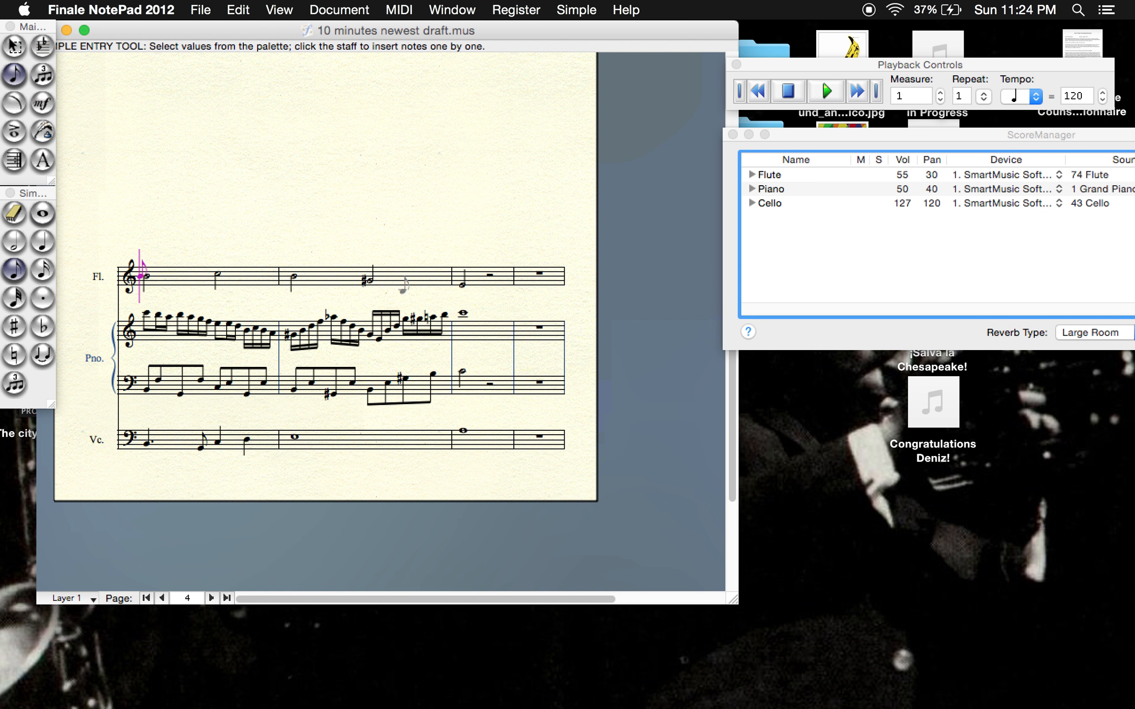
click(14, 241)
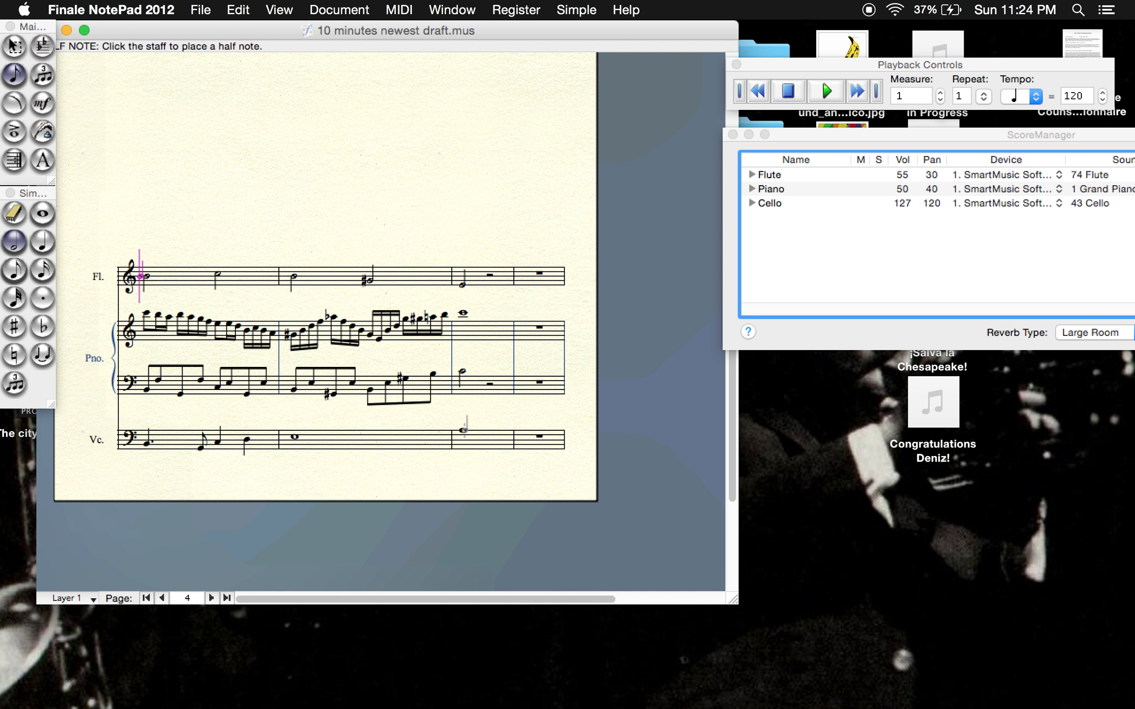
click(463, 430)
click(500, 435)
click(462, 313)
Enter two descending 16th notes followed by an eighth note in the flute's last measure on page 4.
click(42, 270)
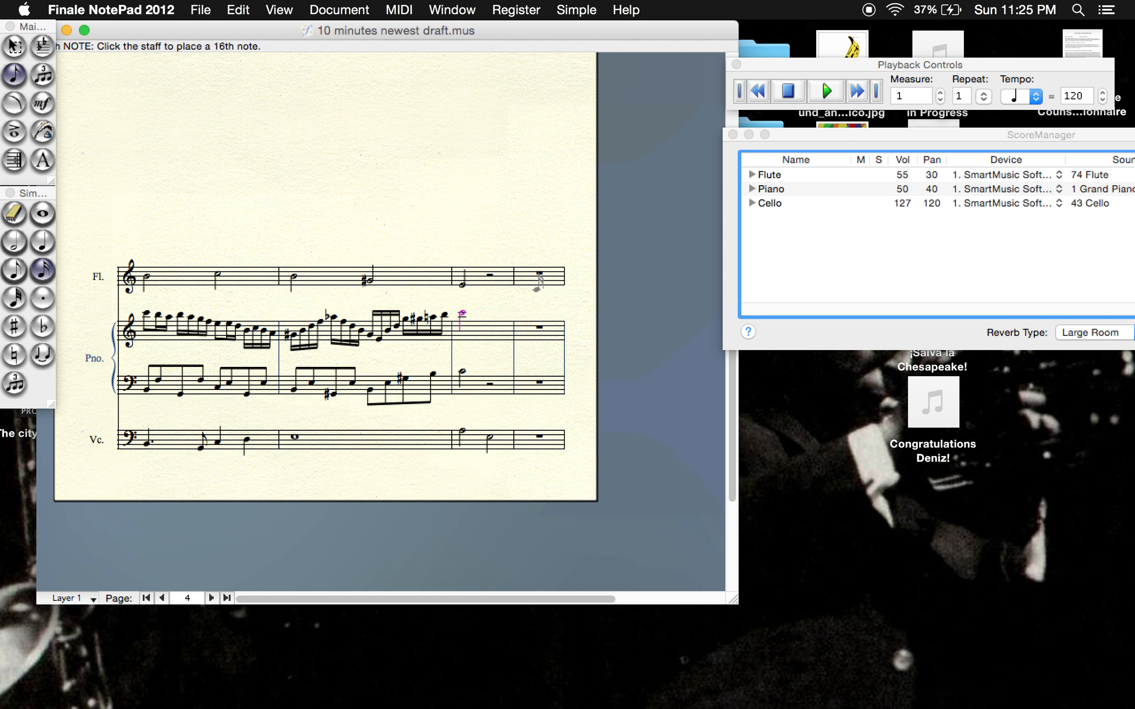
click(523, 269)
click(525, 269)
click(534, 270)
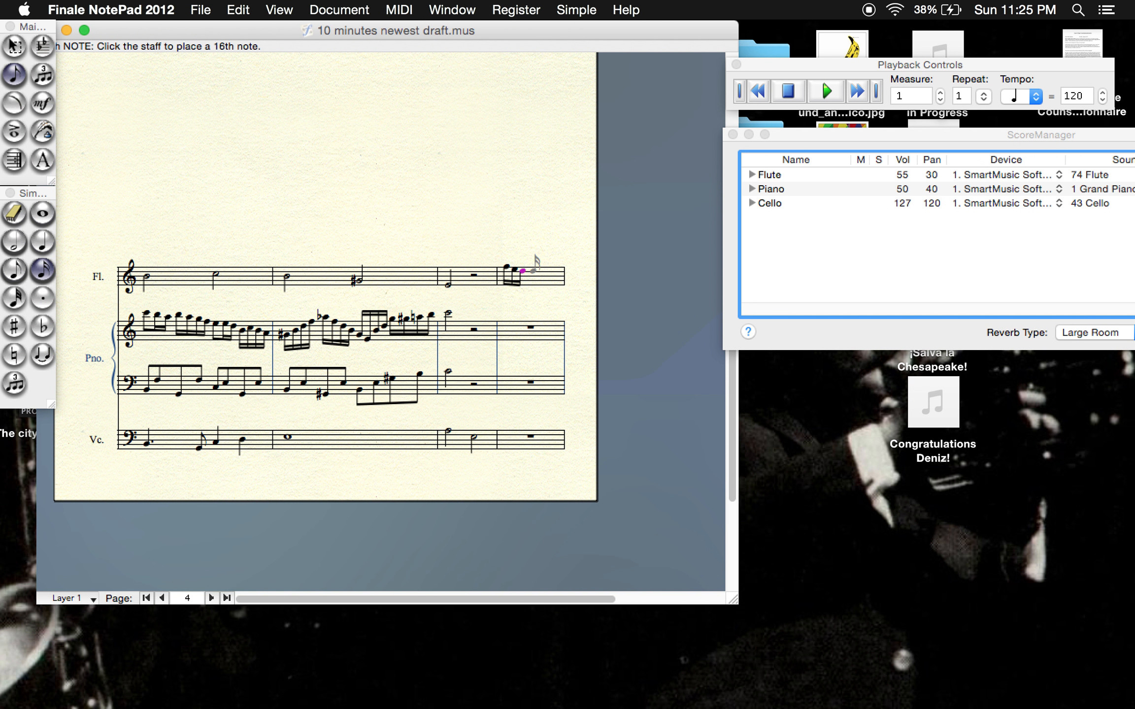
click(14, 270)
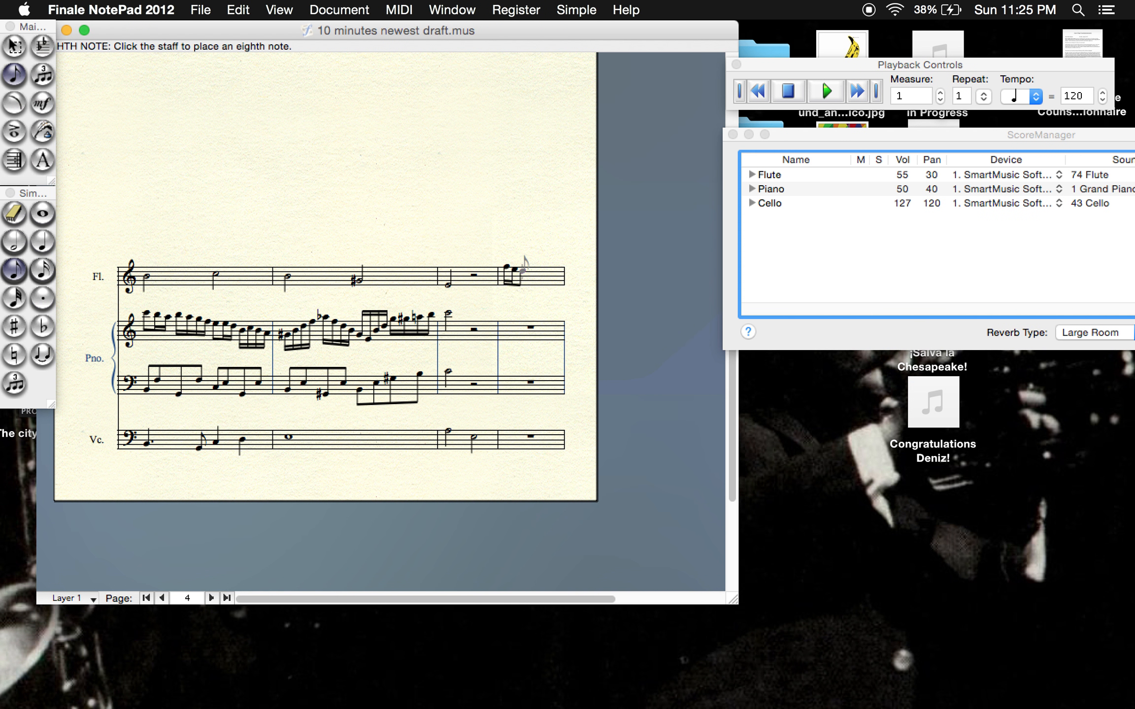
Show the Simple Entry Rests Palette and place a quarter rest at the start of the piano treble's last measure.
click(199, 7)
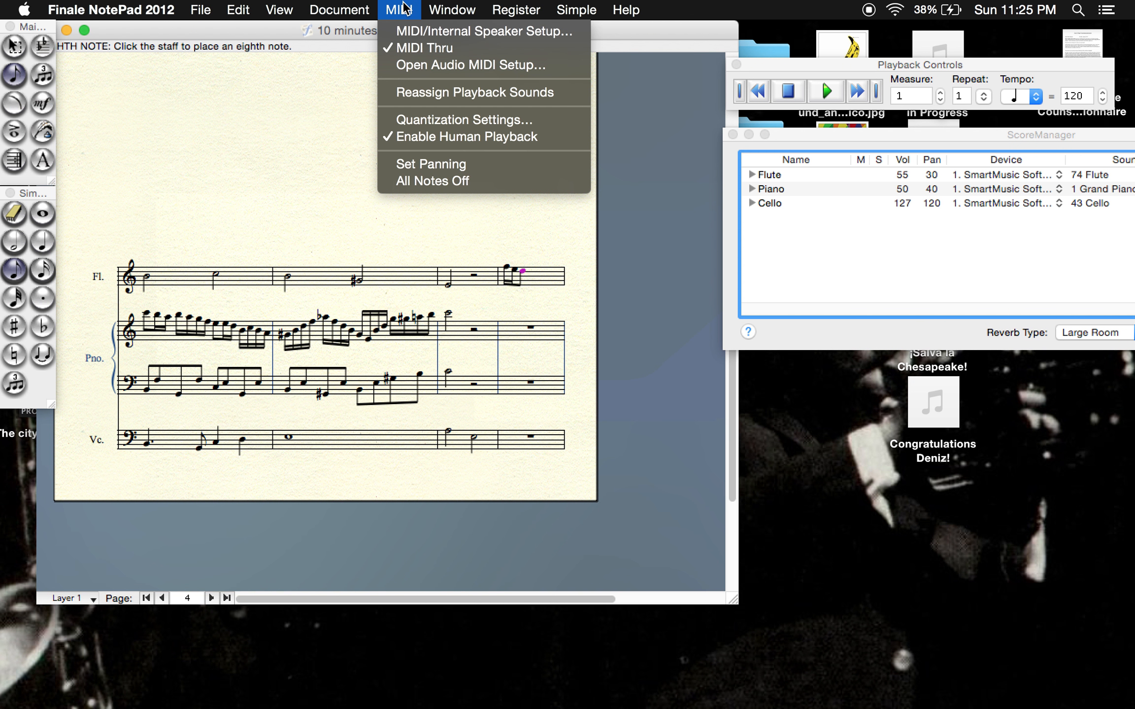
mouse_move(452, 10)
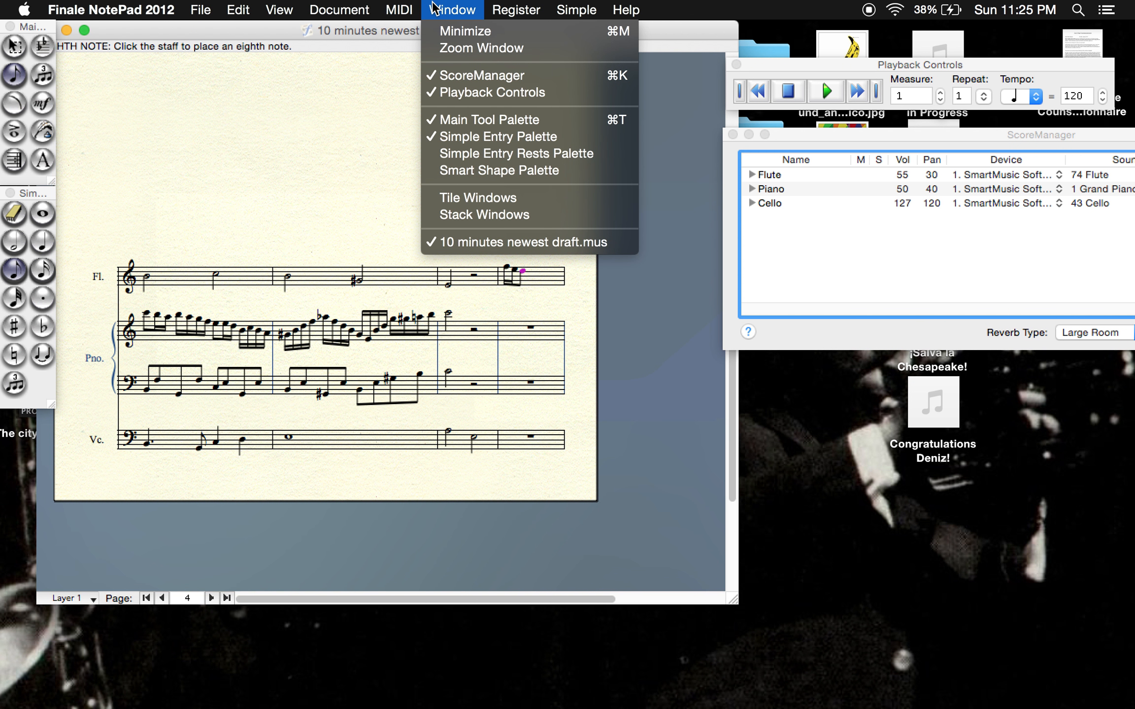
click(434, 153)
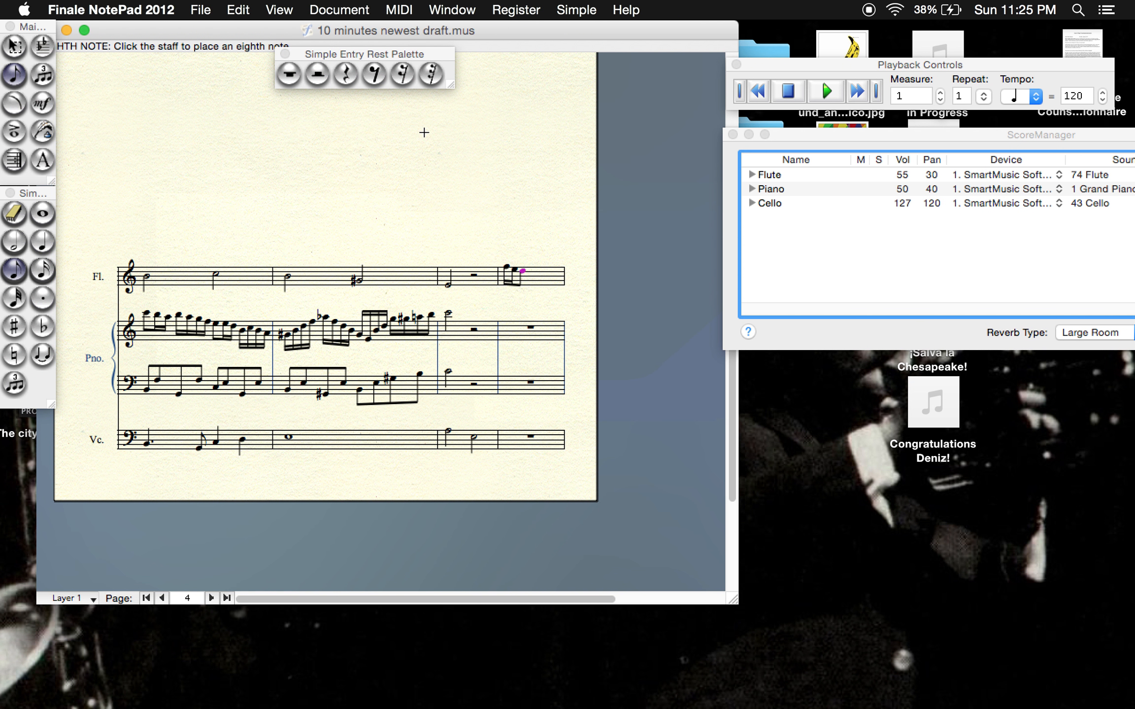
click(402, 74)
click(347, 83)
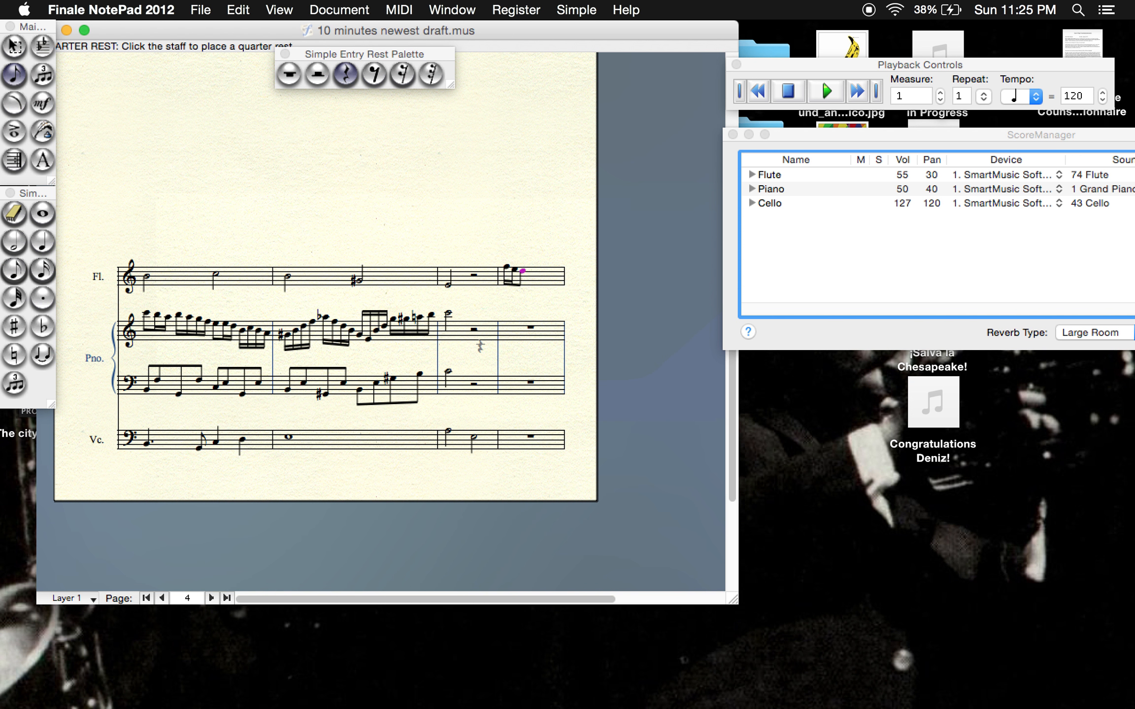
click(508, 334)
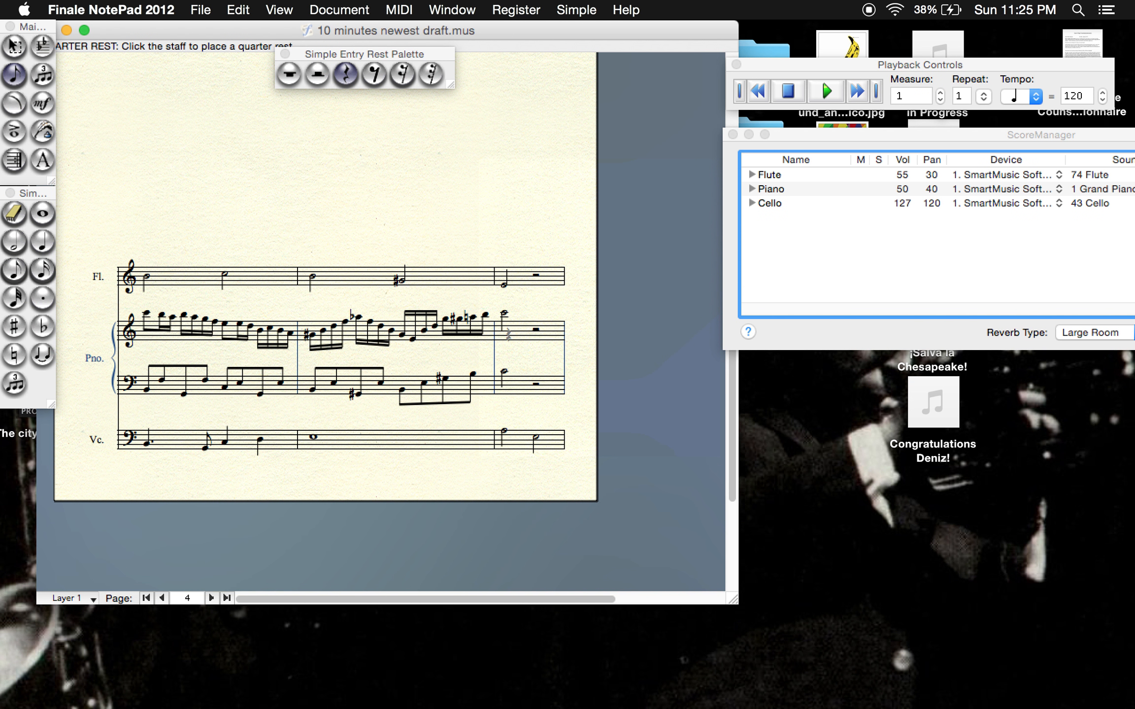
Enter a two-note eighth-note chord after the quarter rest in the piano treble's first measure on page 5.
click(211, 598)
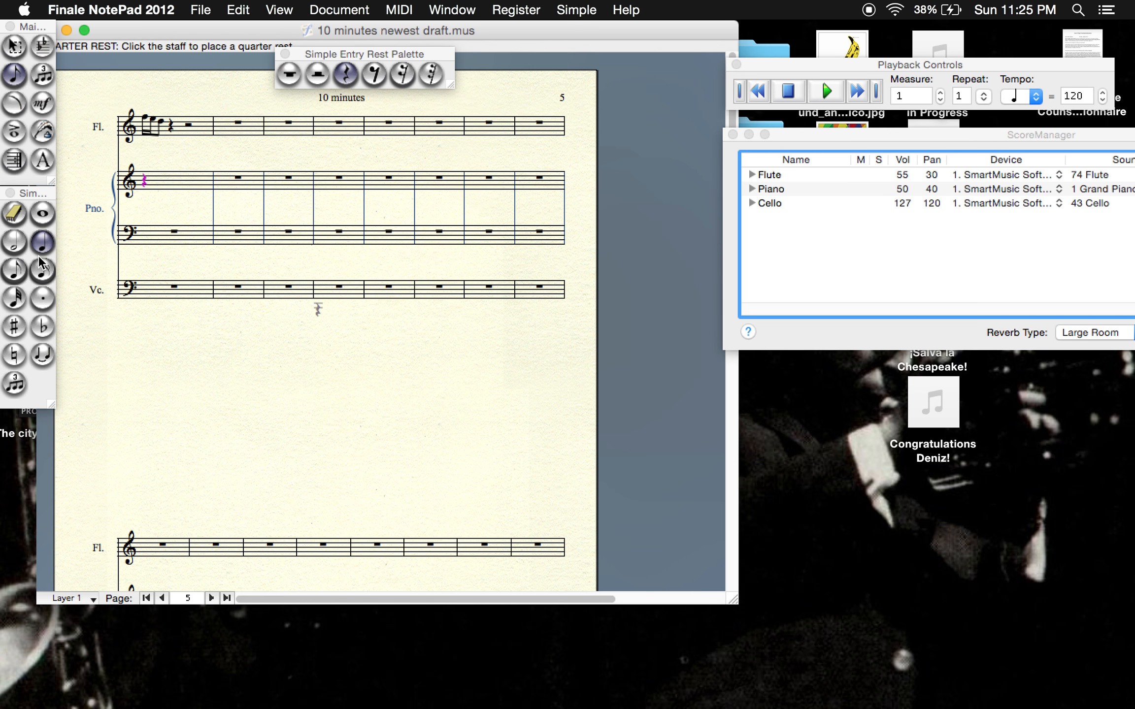
click(23, 268)
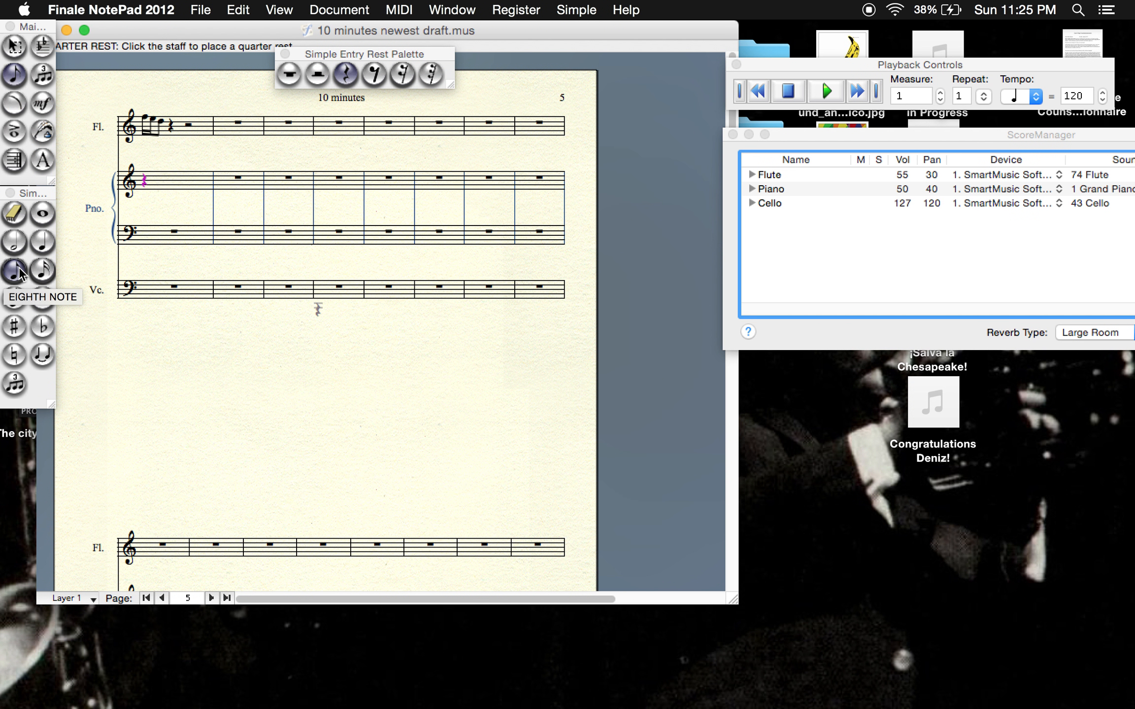
click(42, 242)
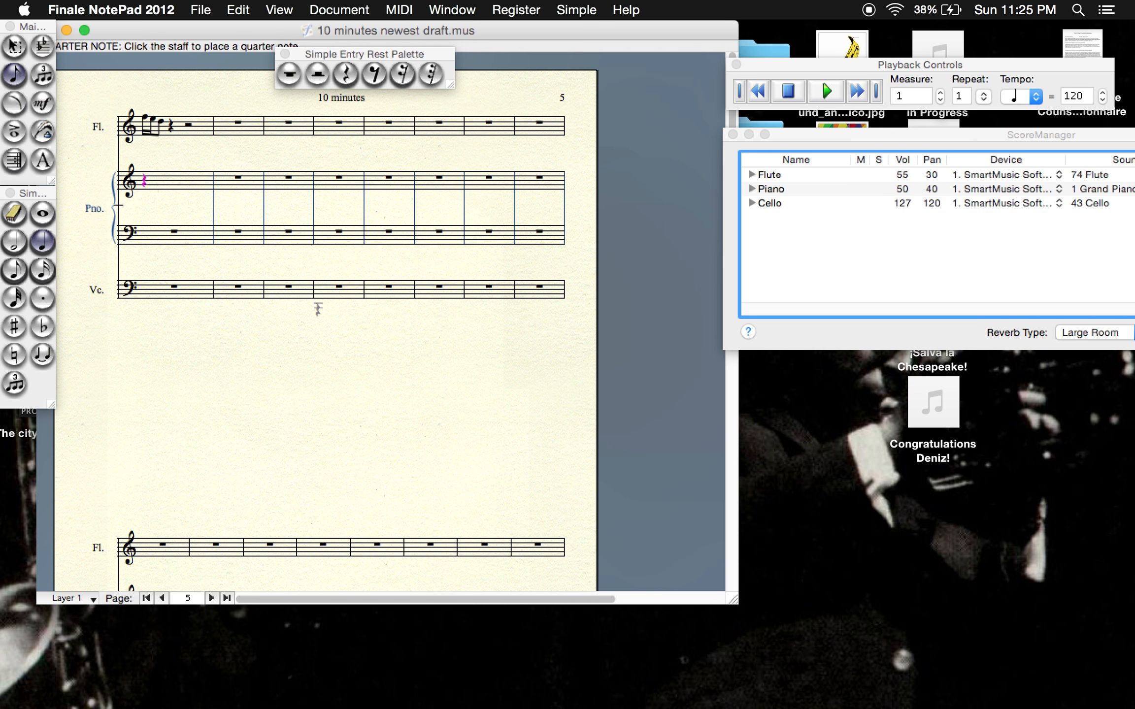
click(171, 176)
click(14, 270)
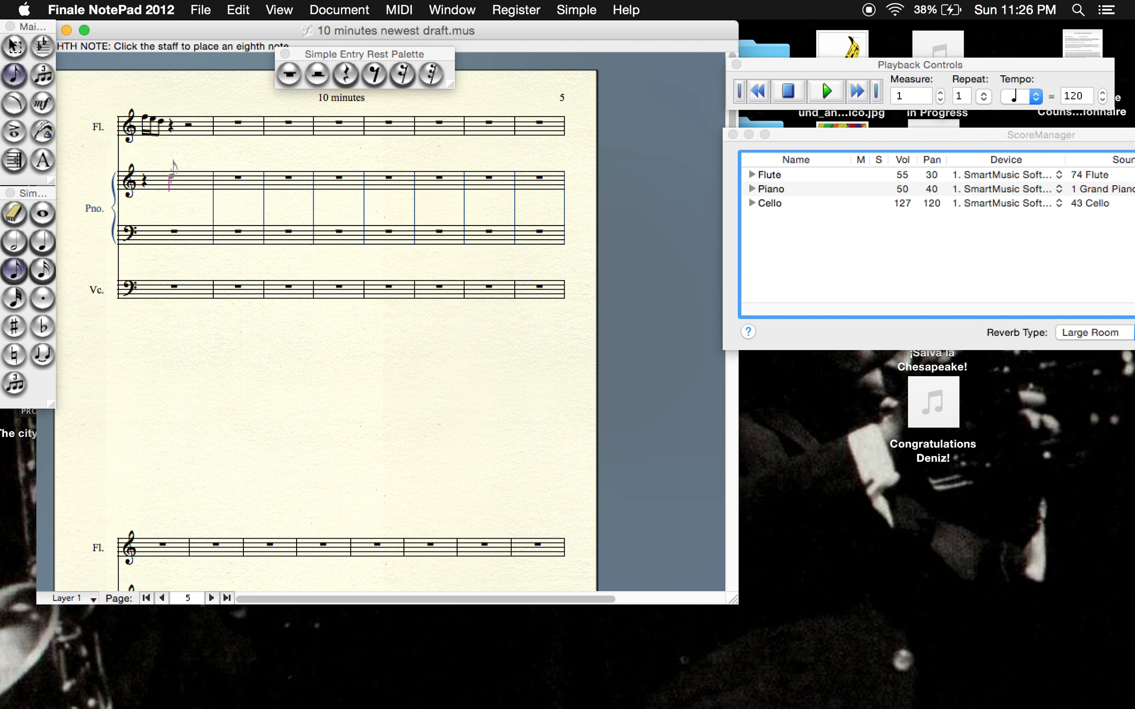
click(171, 186)
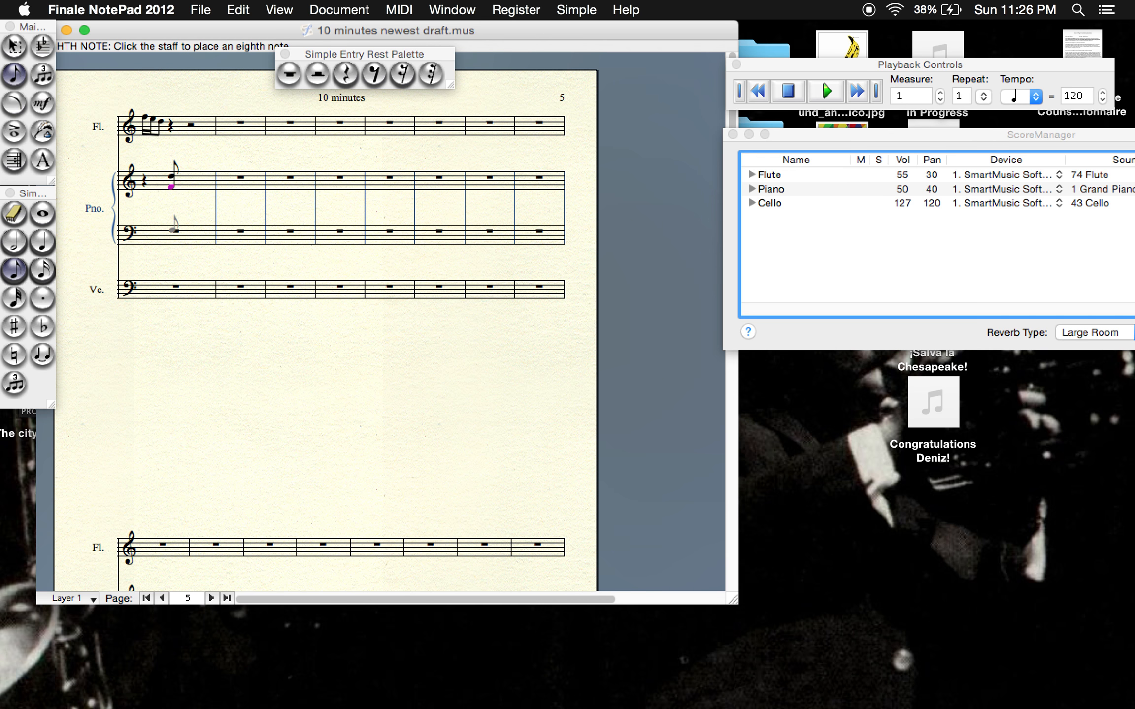
Enter a quarter rest followed by a two-note eighth-note chord in the piano bass's first measure on page 5.
click(173, 225)
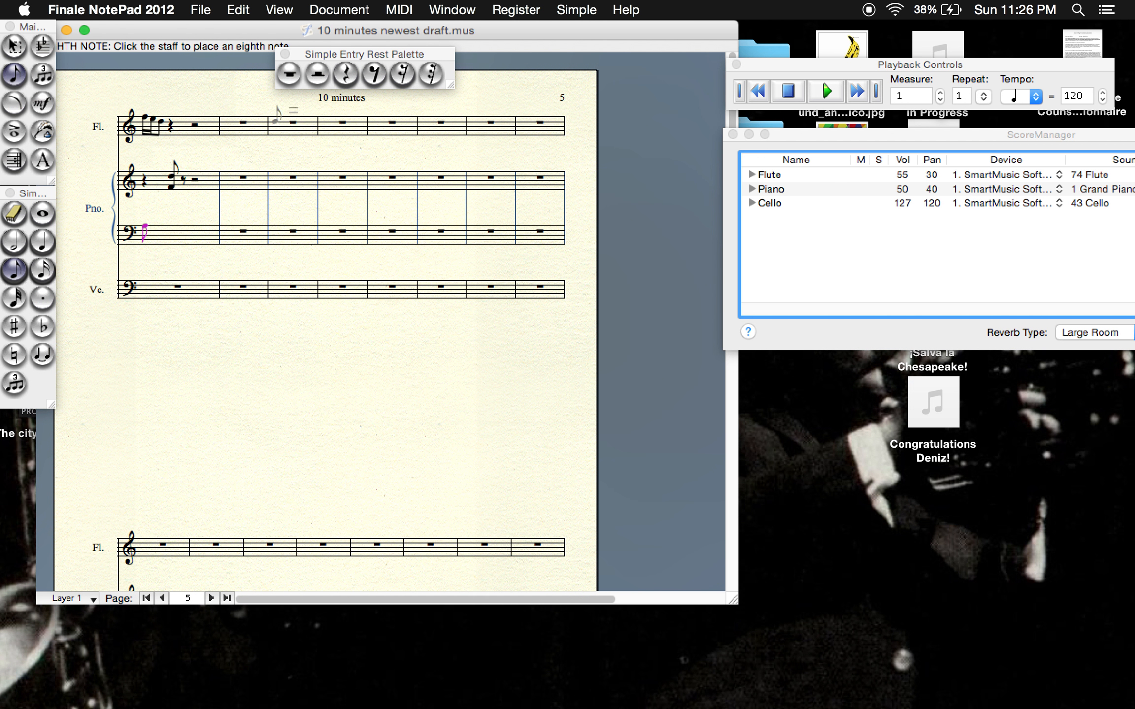
click(345, 74)
click(144, 229)
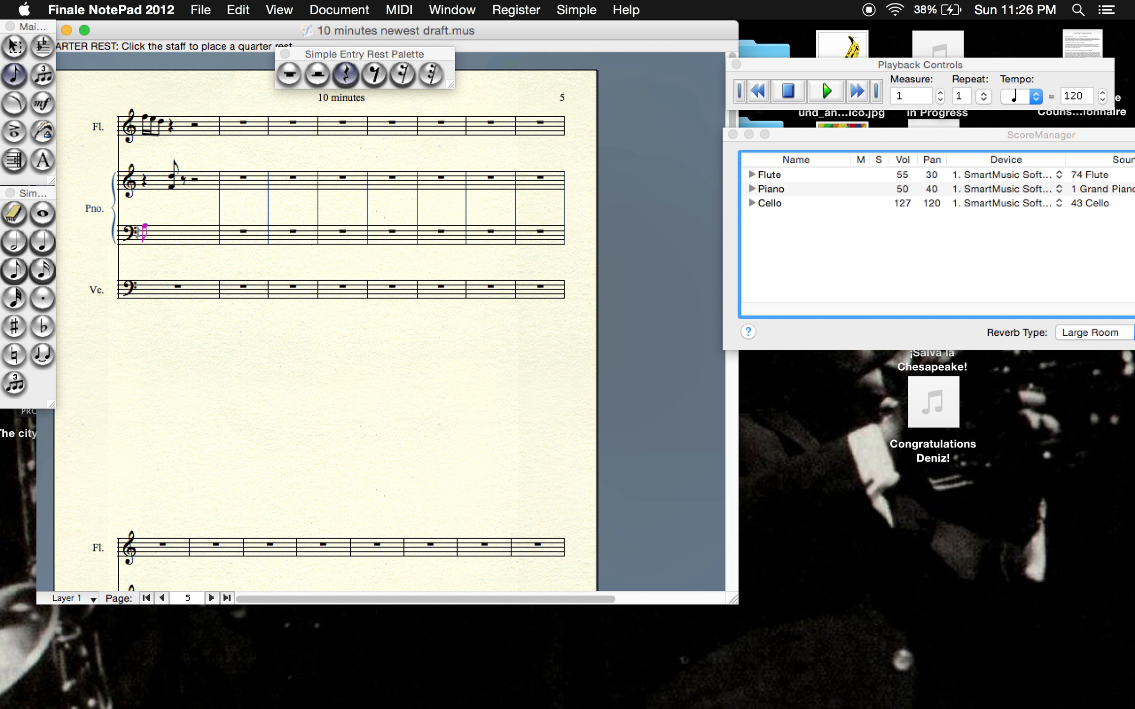
click(15, 276)
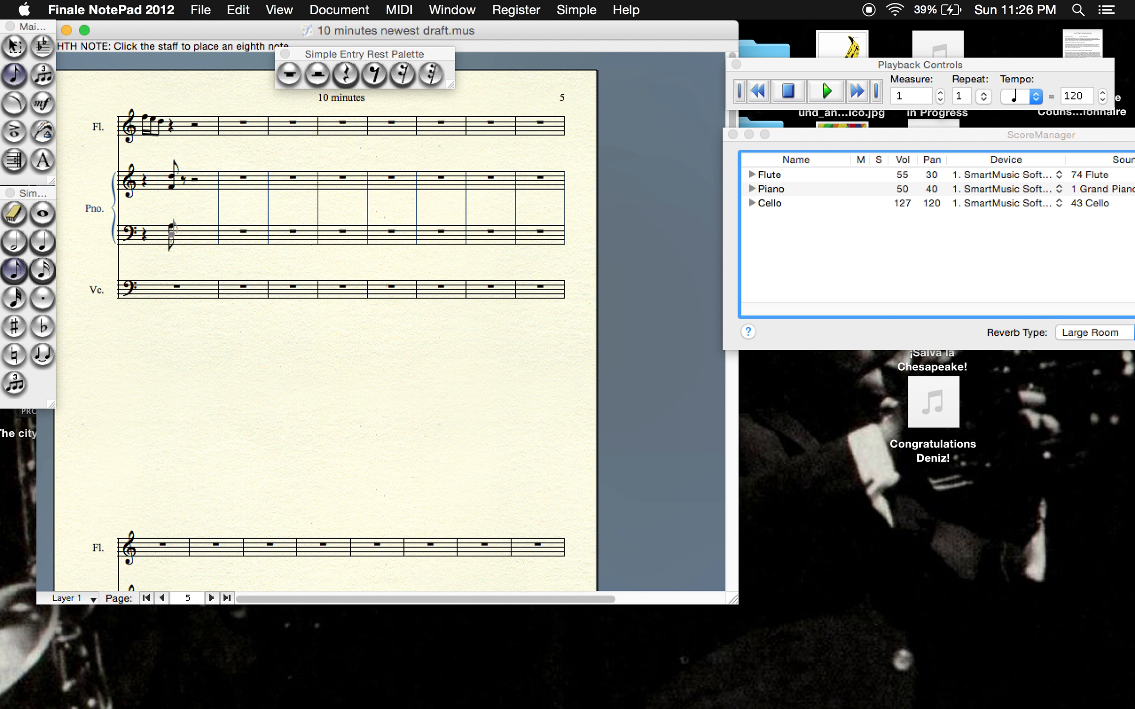
click(171, 231)
Enter a half rest, two 16th notes and an eighth note in the cello's first measure on page 5.
click(43, 270)
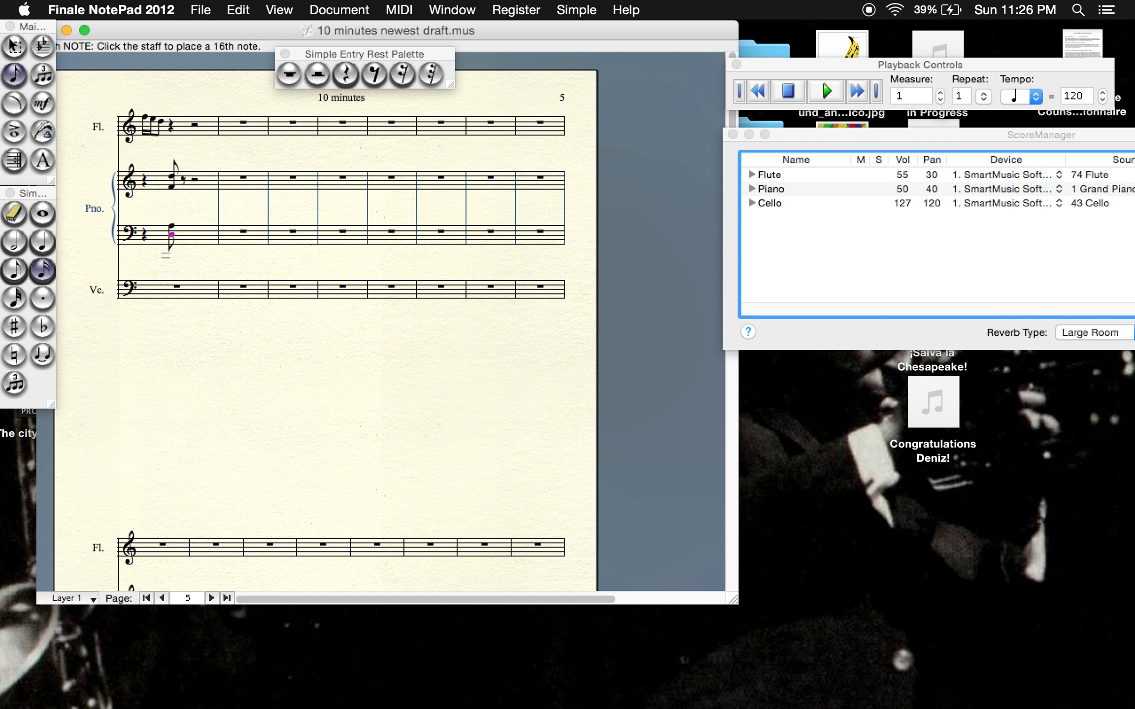
click(317, 73)
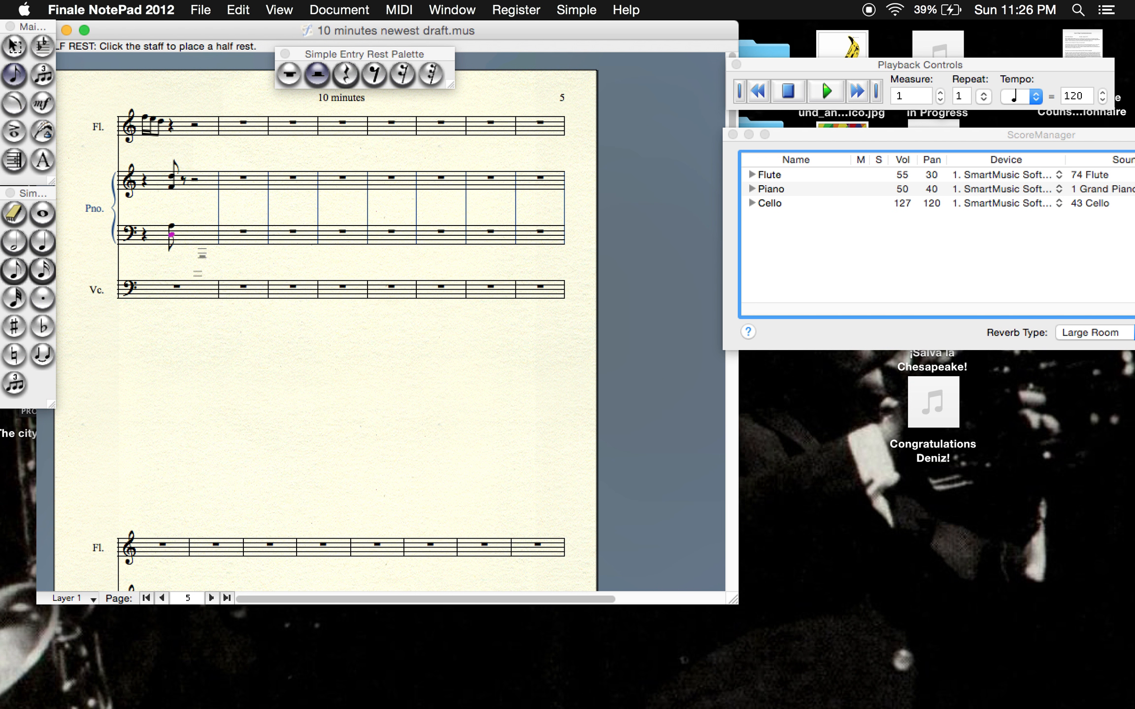
click(175, 287)
click(42, 269)
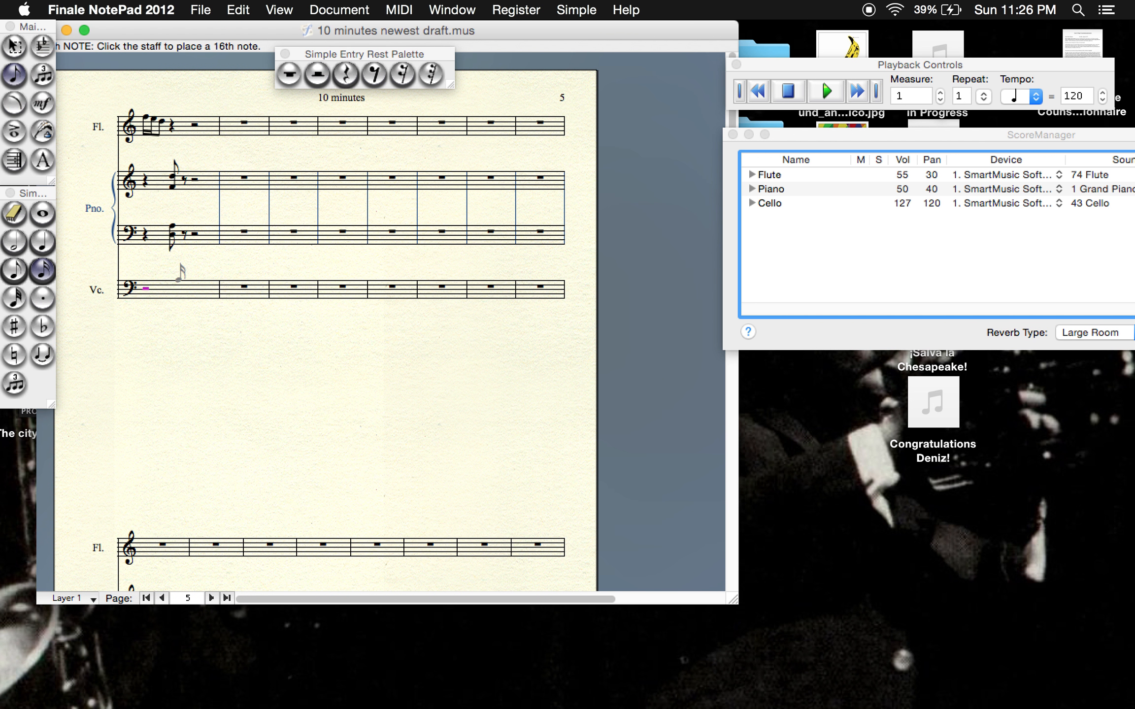
click(201, 286)
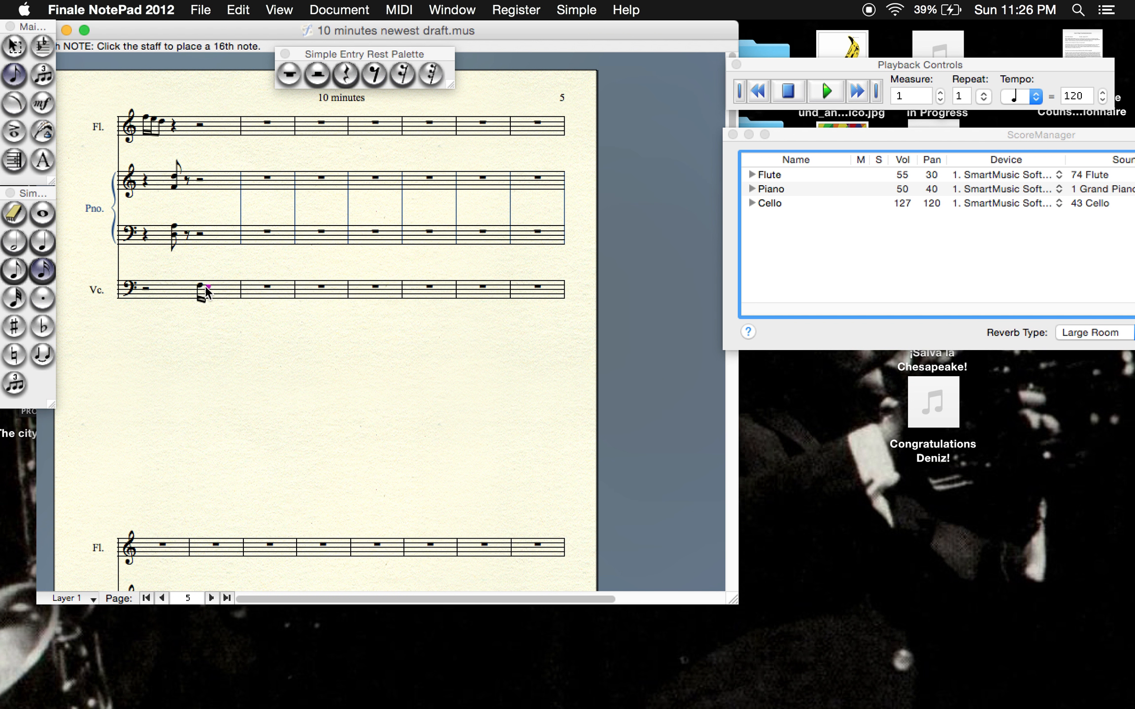
click(14, 270)
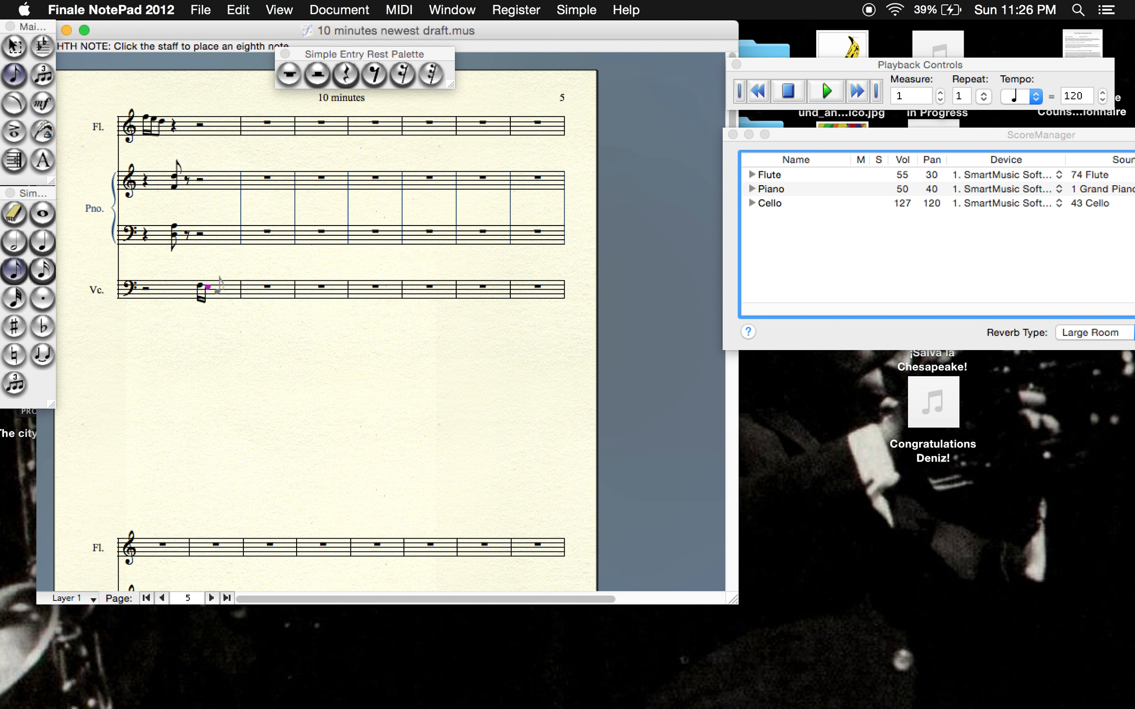
click(218, 288)
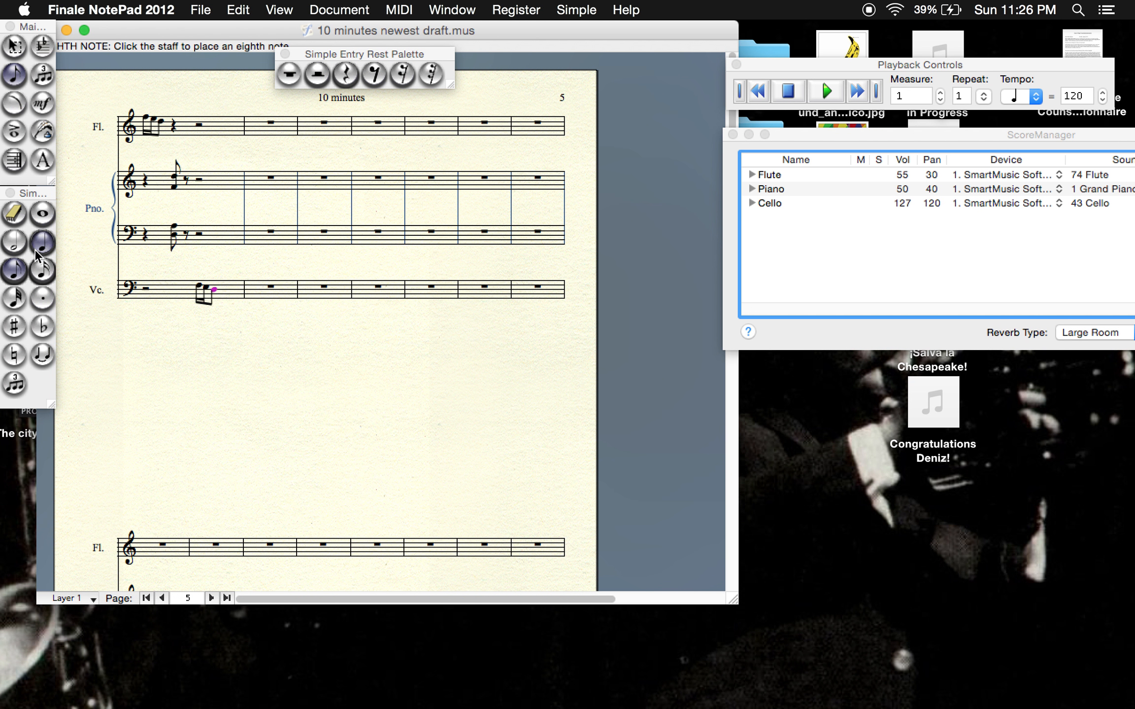
Place a quarter rest on beat 3 and an eighth-note chord on beat 4 of the piano treble's first measure on page 5.
click(346, 74)
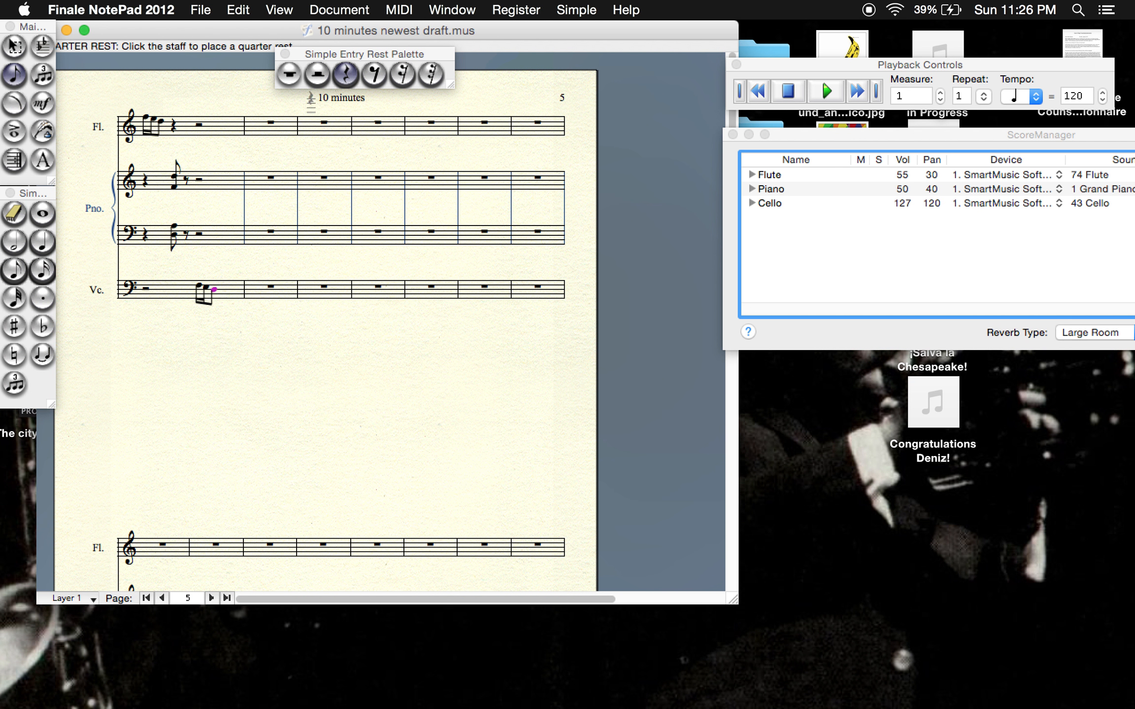
click(201, 179)
click(22, 278)
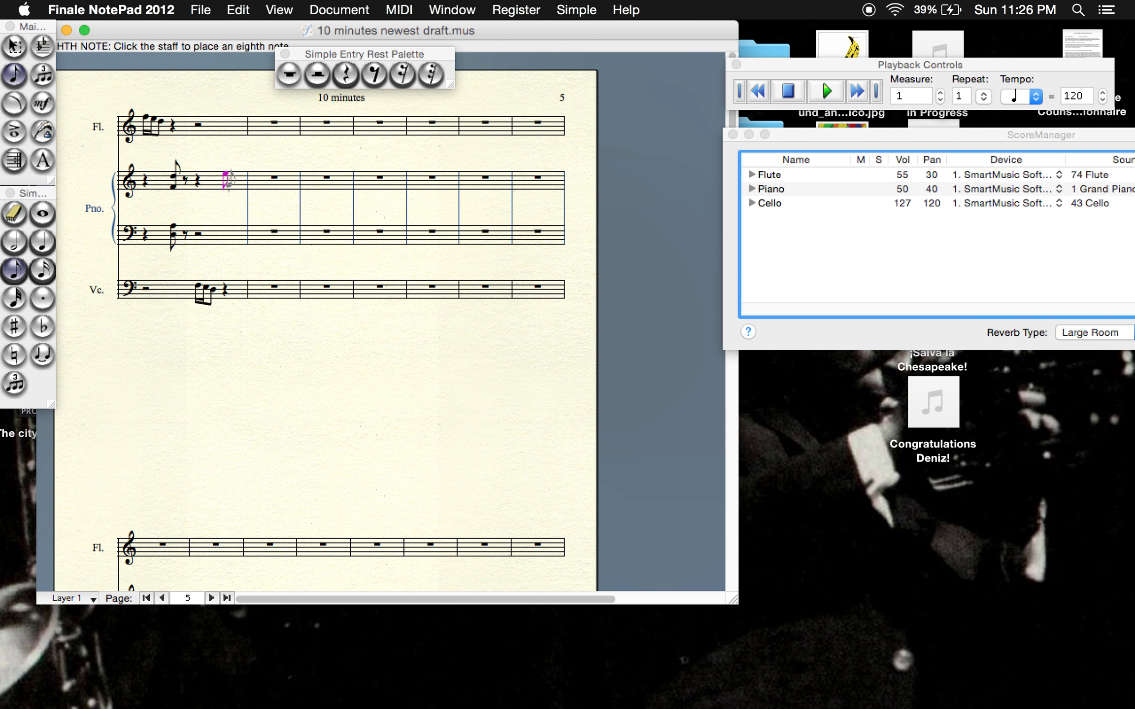
Complete the treble's beat-4 chord and enter a quarter rest and two-note eighth-note chord on beats 3–4 of the piano bass's first measure on page 5.
click(225, 185)
click(340, 77)
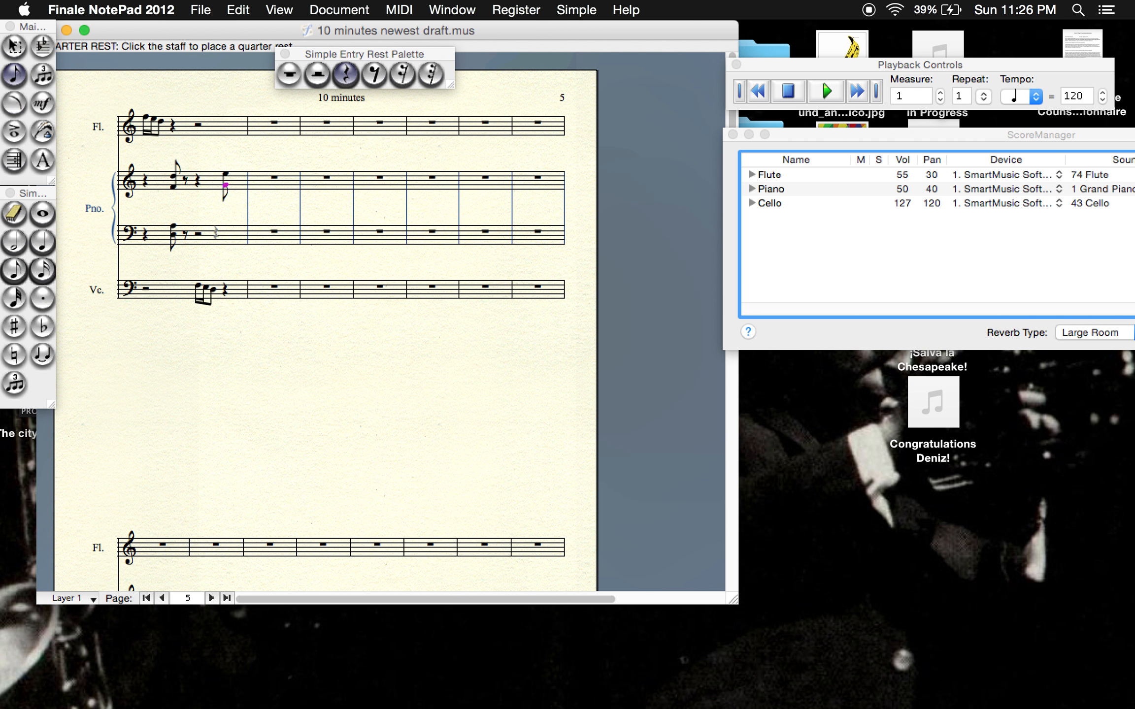
click(14, 270)
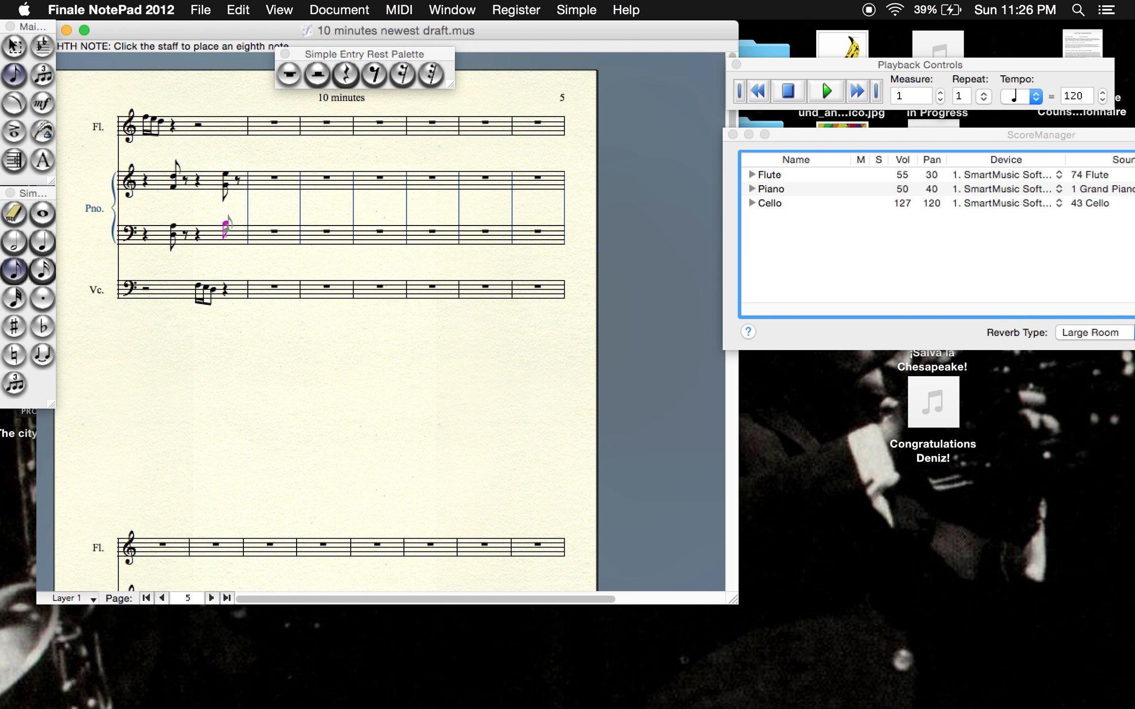
click(225, 231)
click(238, 184)
Enter three descending 16th notes at the start of the flute's second measure on page 5.
click(43, 270)
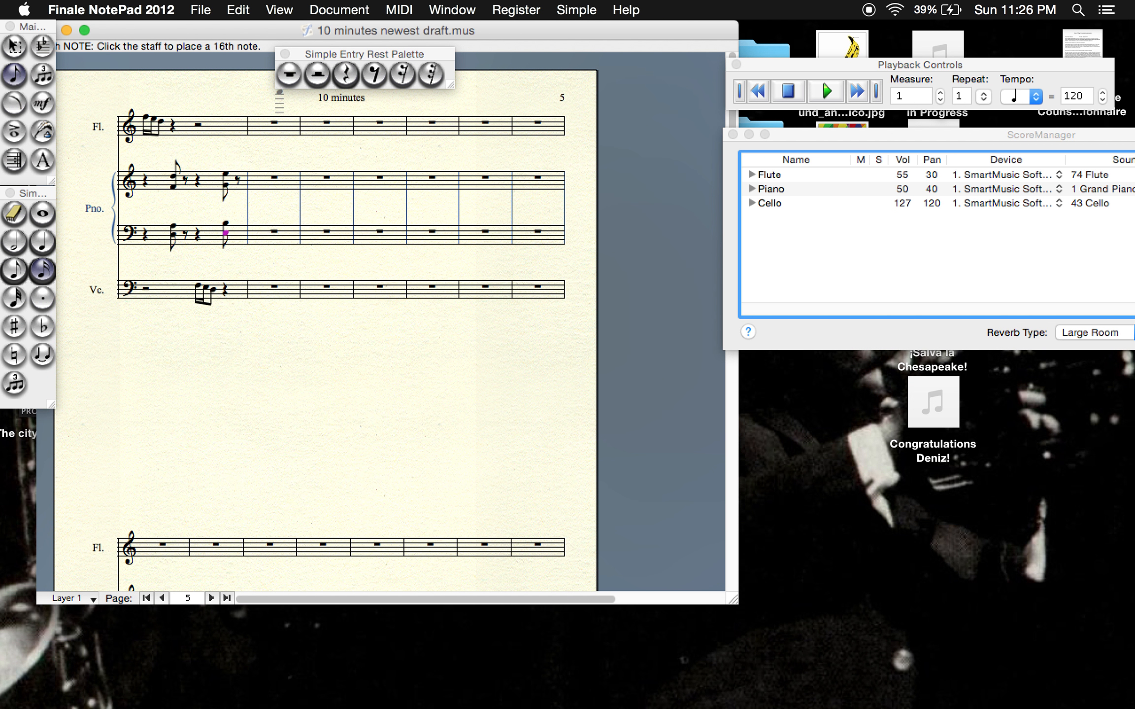
click(254, 126)
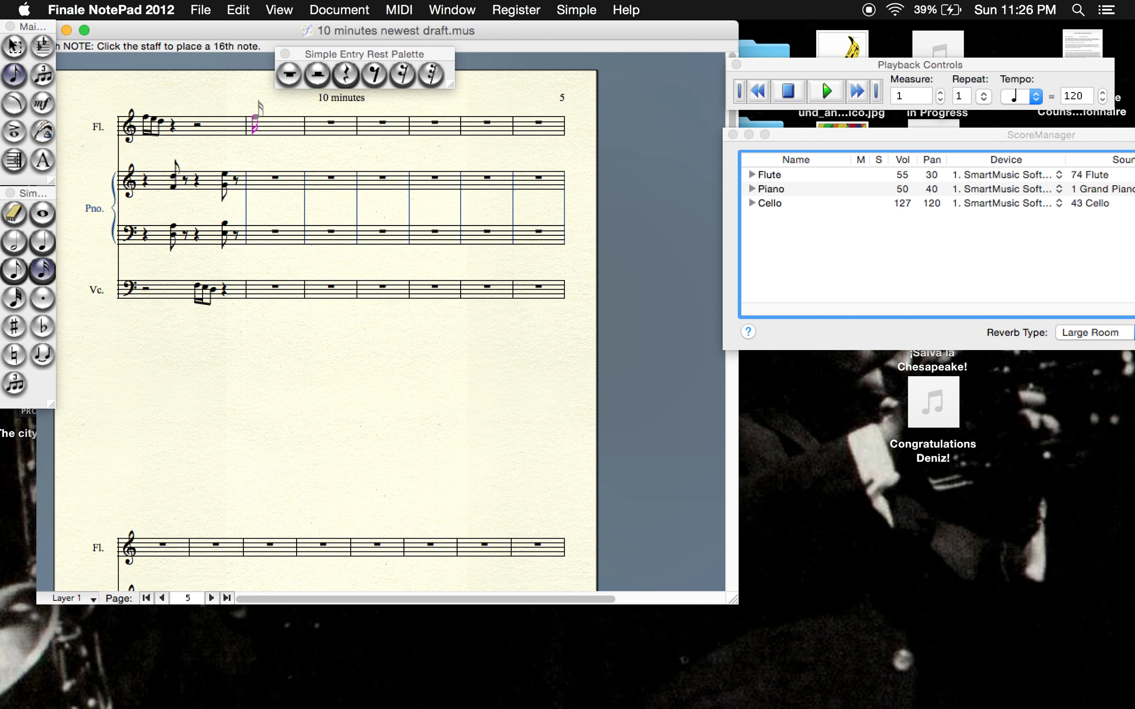
click(262, 117)
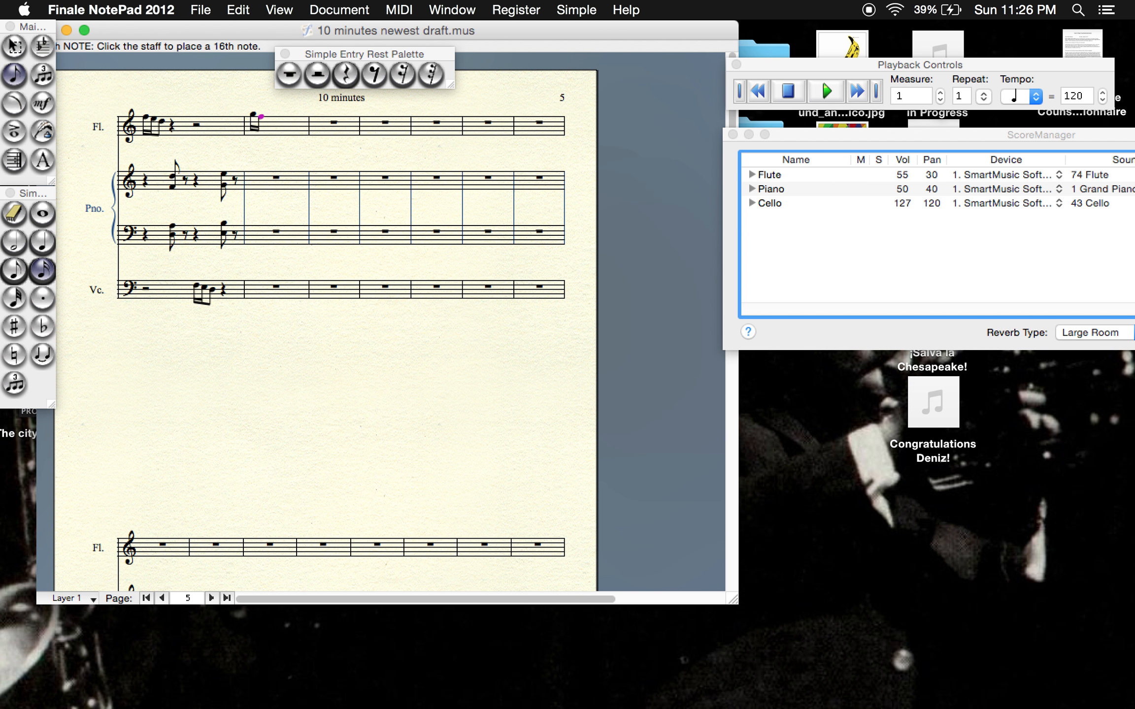
click(279, 119)
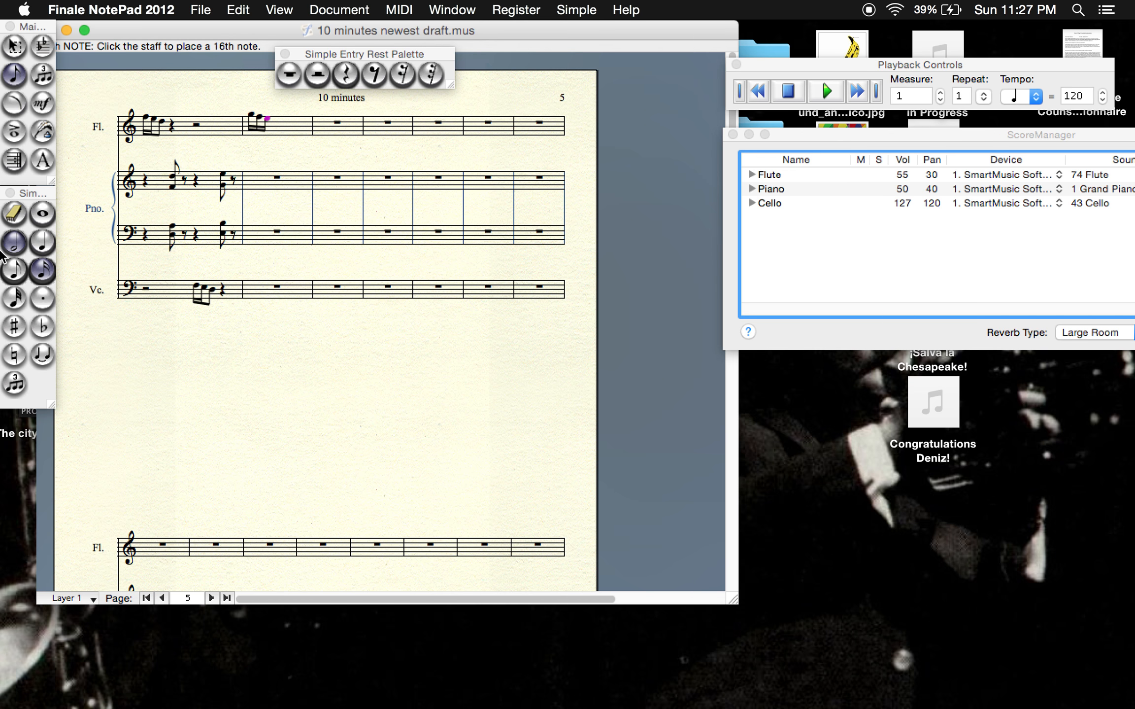
Enter a quarter rest followed by a two-note eighth-note chord in the piano treble's second measure on page 5.
click(345, 75)
click(262, 181)
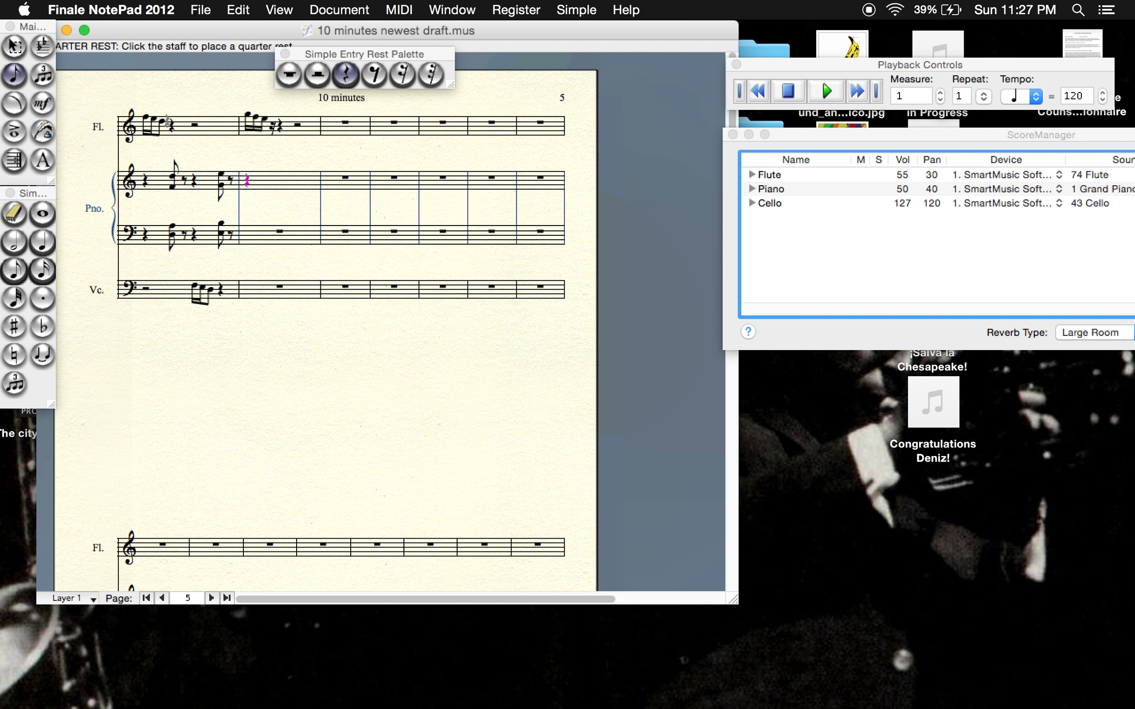
click(14, 270)
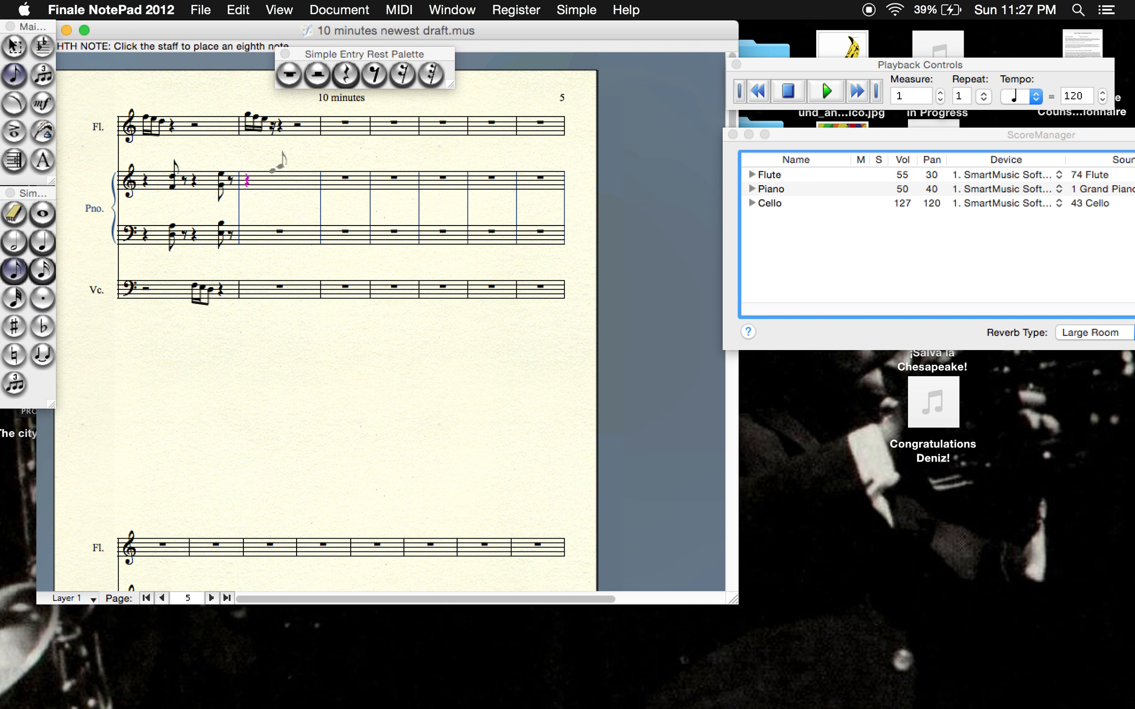
click(279, 182)
Enter a quarter rest followed by a two-note eighth-note chord in the piano bass's second measure on page 5.
click(345, 74)
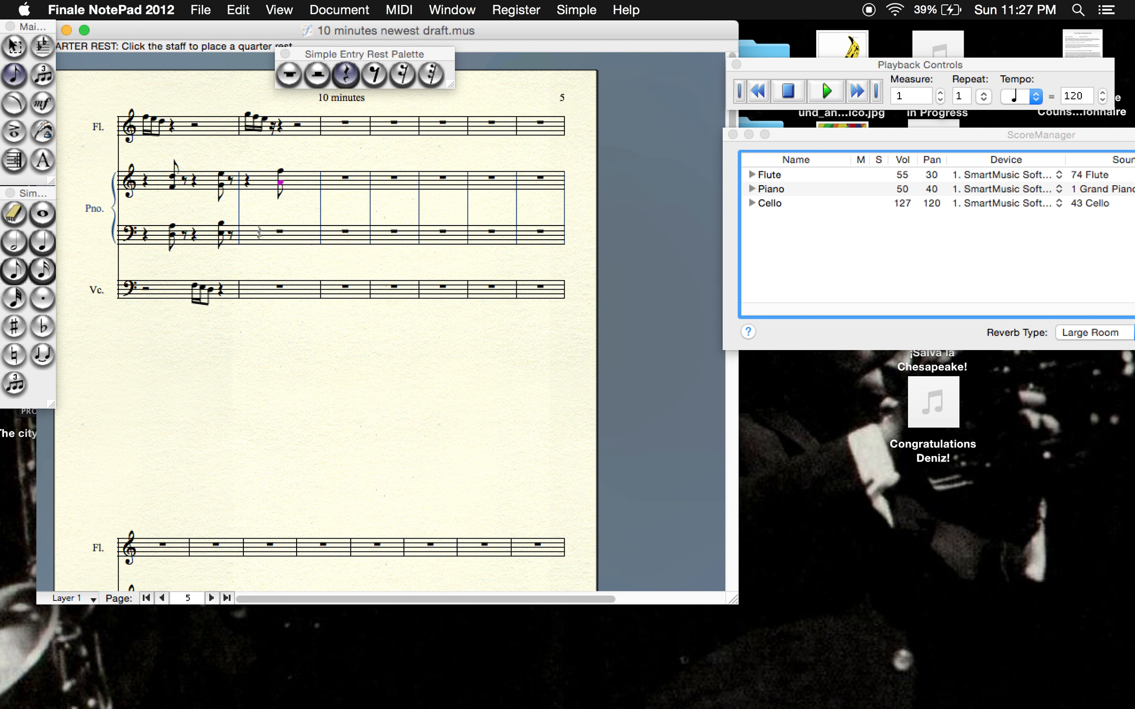
click(258, 233)
click(14, 270)
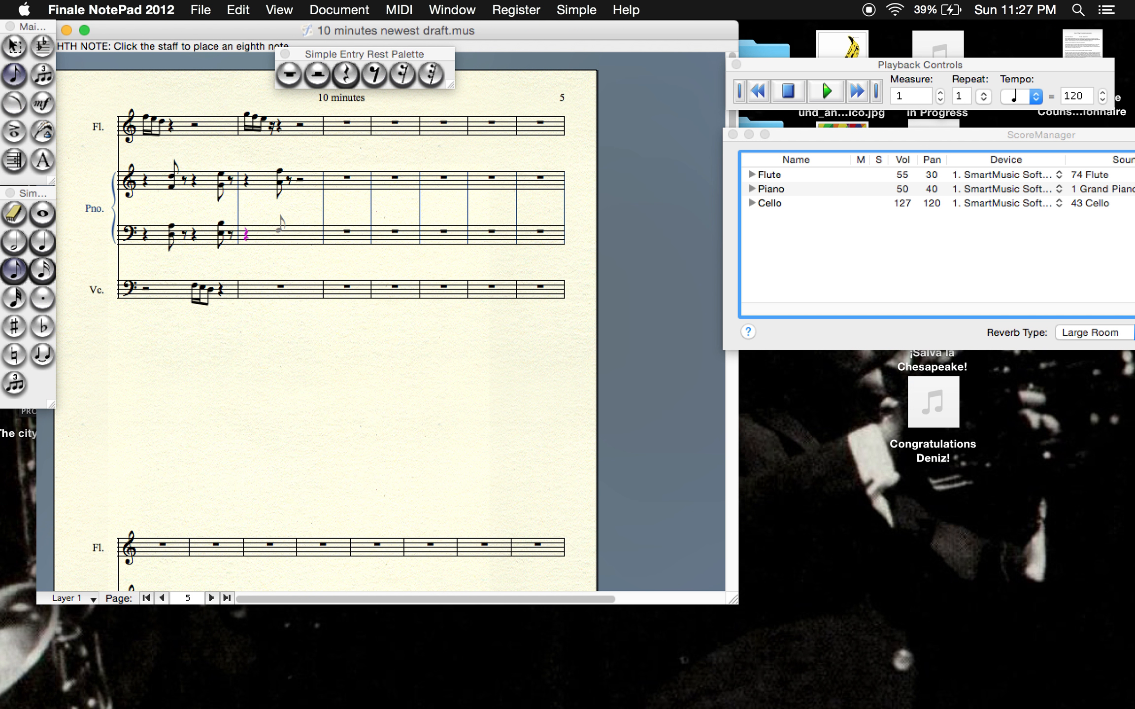
click(280, 230)
click(279, 221)
Enter a half rest, two 16th notes and an eighth note in the cello's second measure on page 5.
click(317, 75)
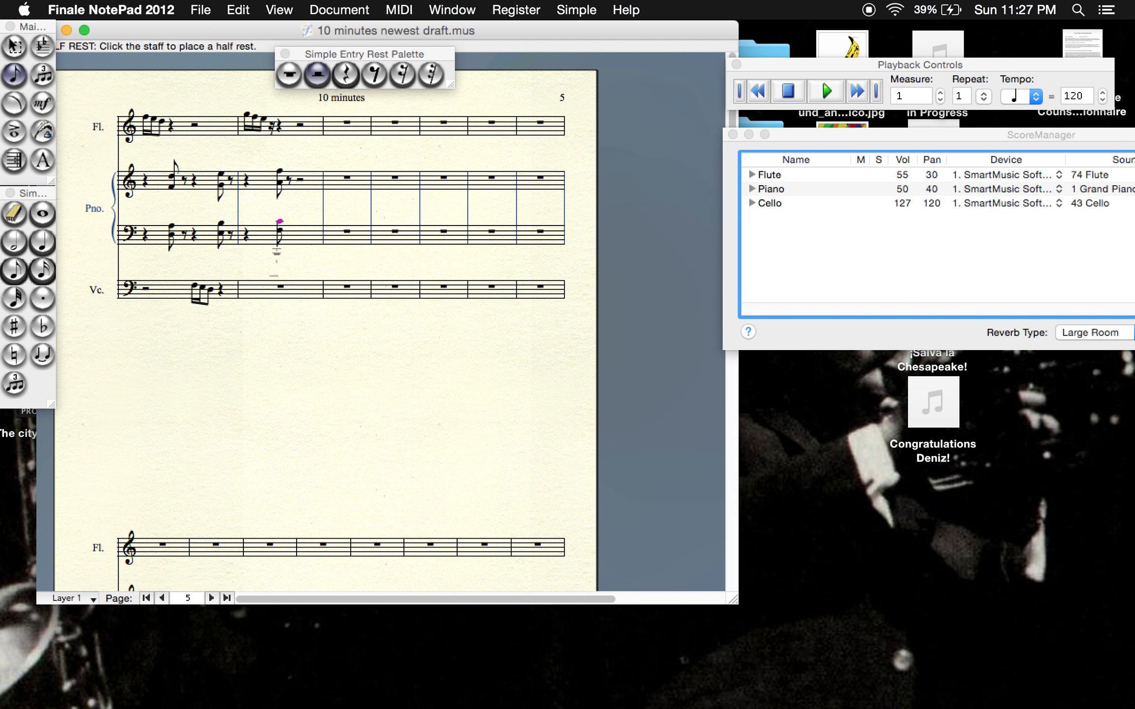
click(265, 286)
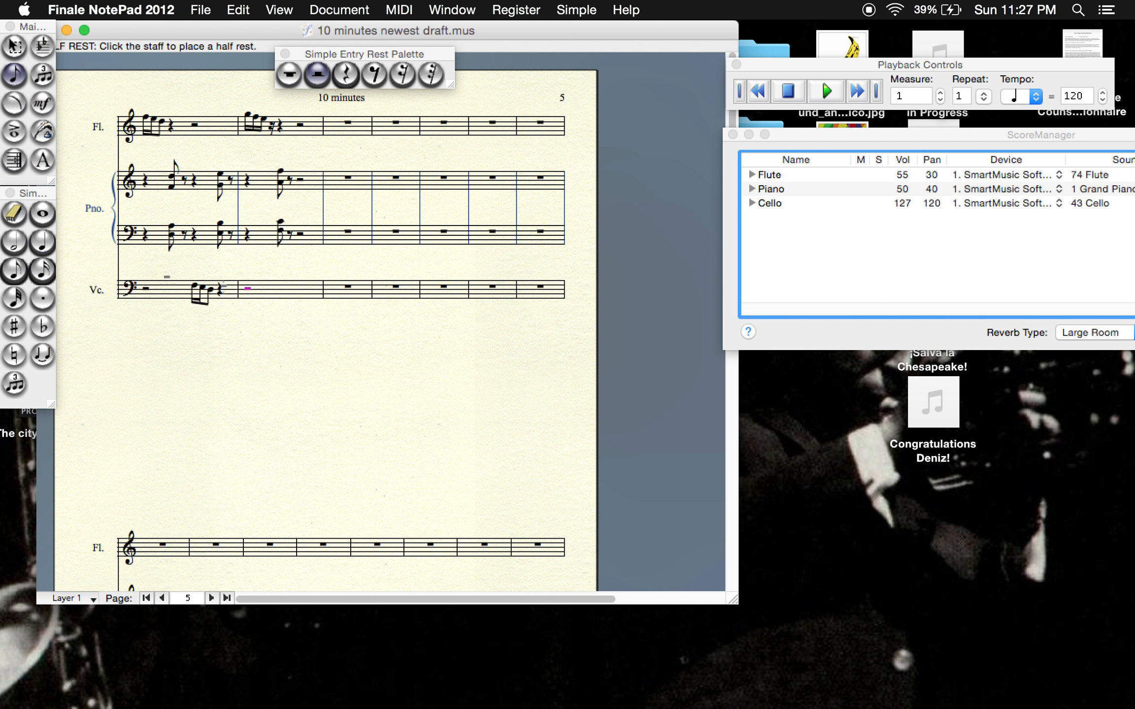
click(42, 270)
click(284, 288)
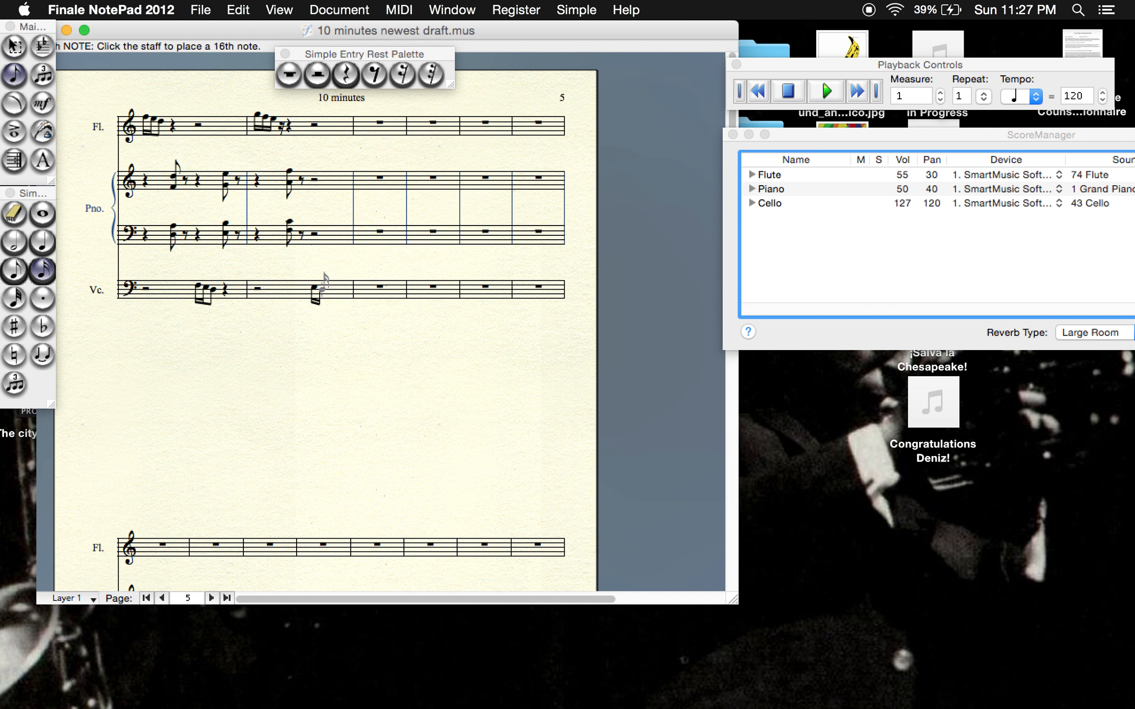
click(323, 284)
click(14, 270)
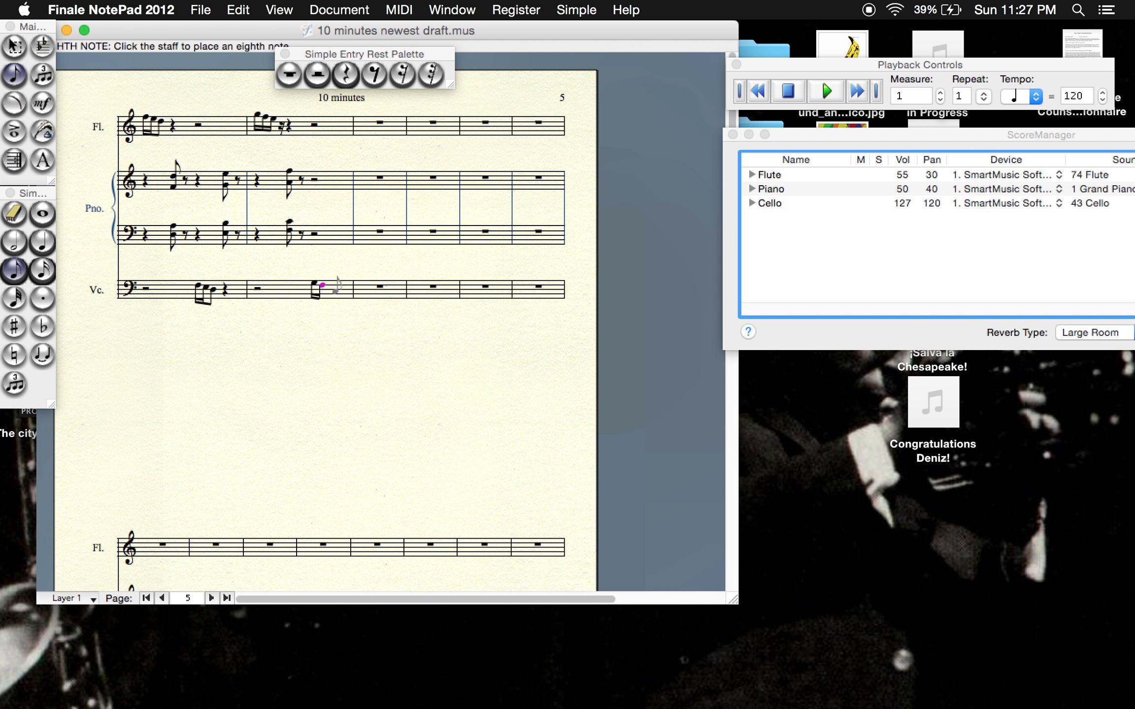
click(328, 286)
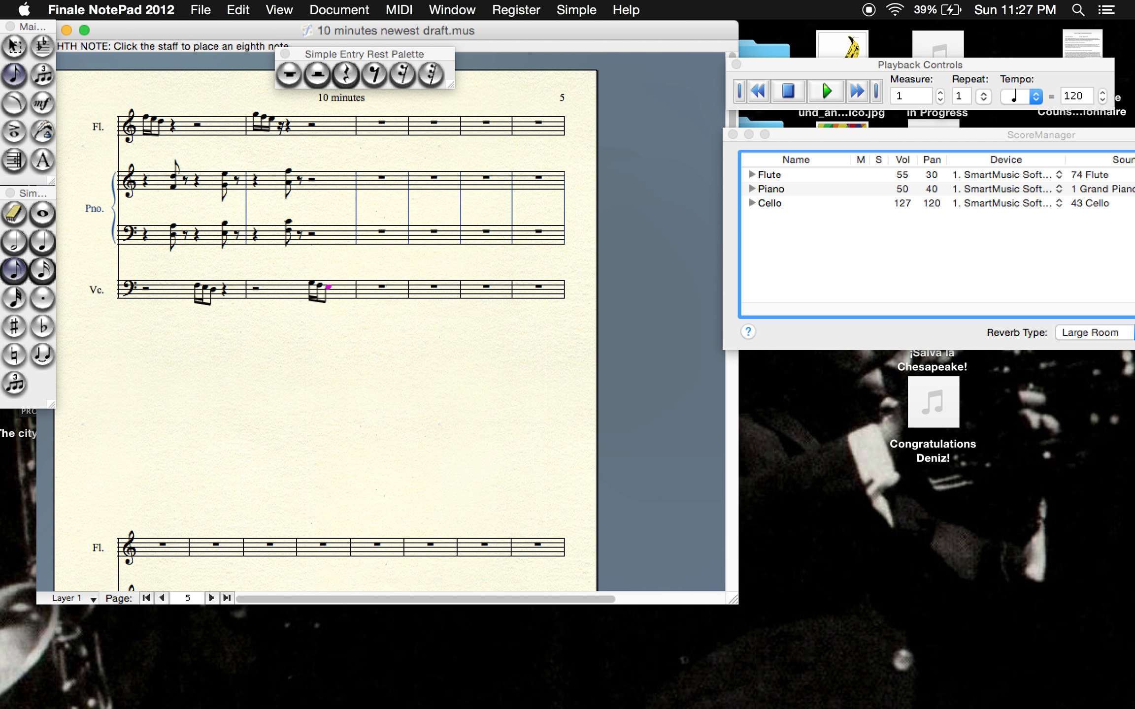
Place a quarter rest on beat 3 and a two-note eighth-note chord on beat 4 of the piano treble's second measure on page 5.
click(345, 74)
click(312, 179)
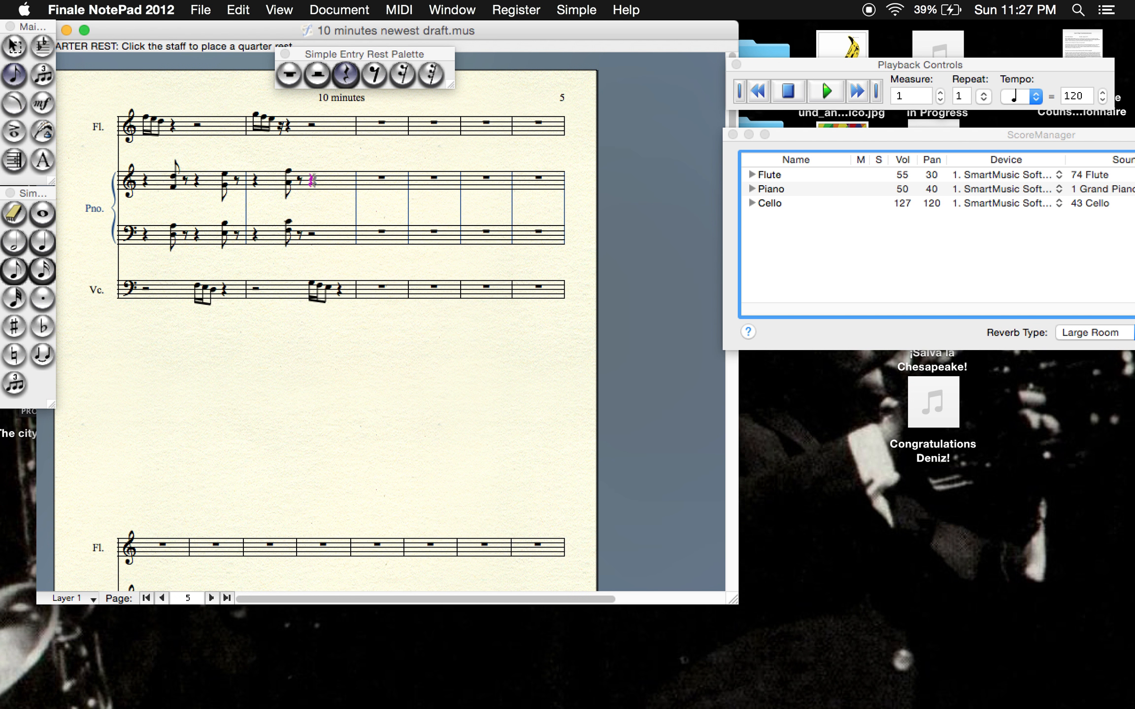
click(15, 271)
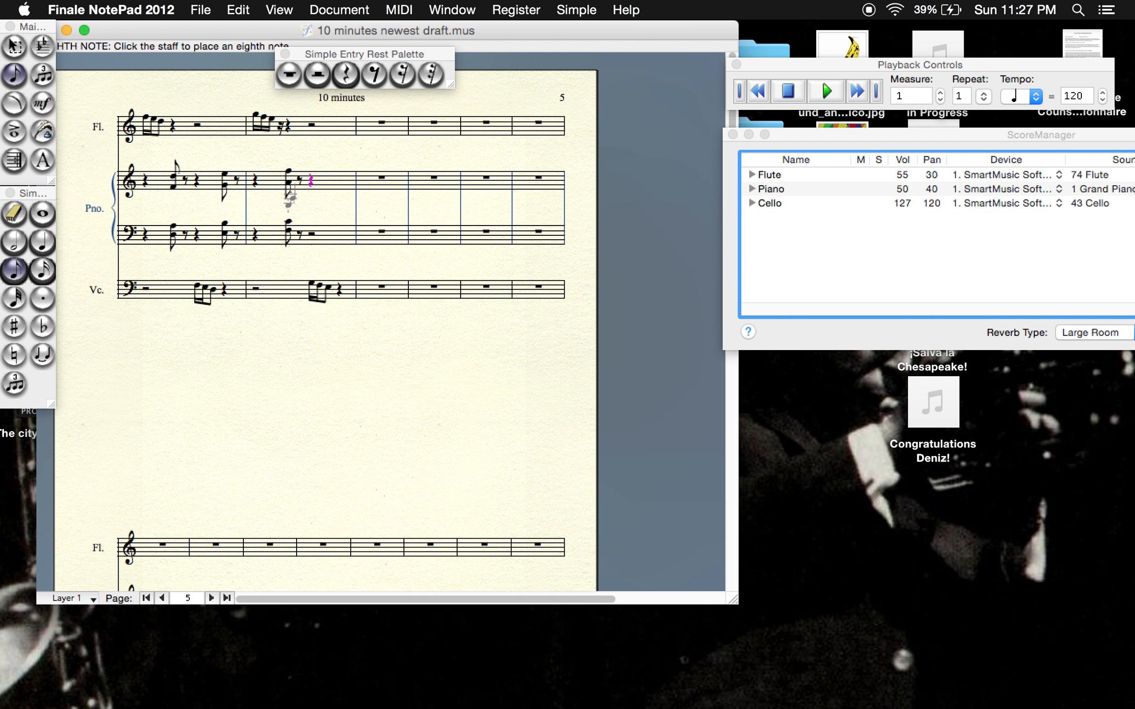
click(336, 174)
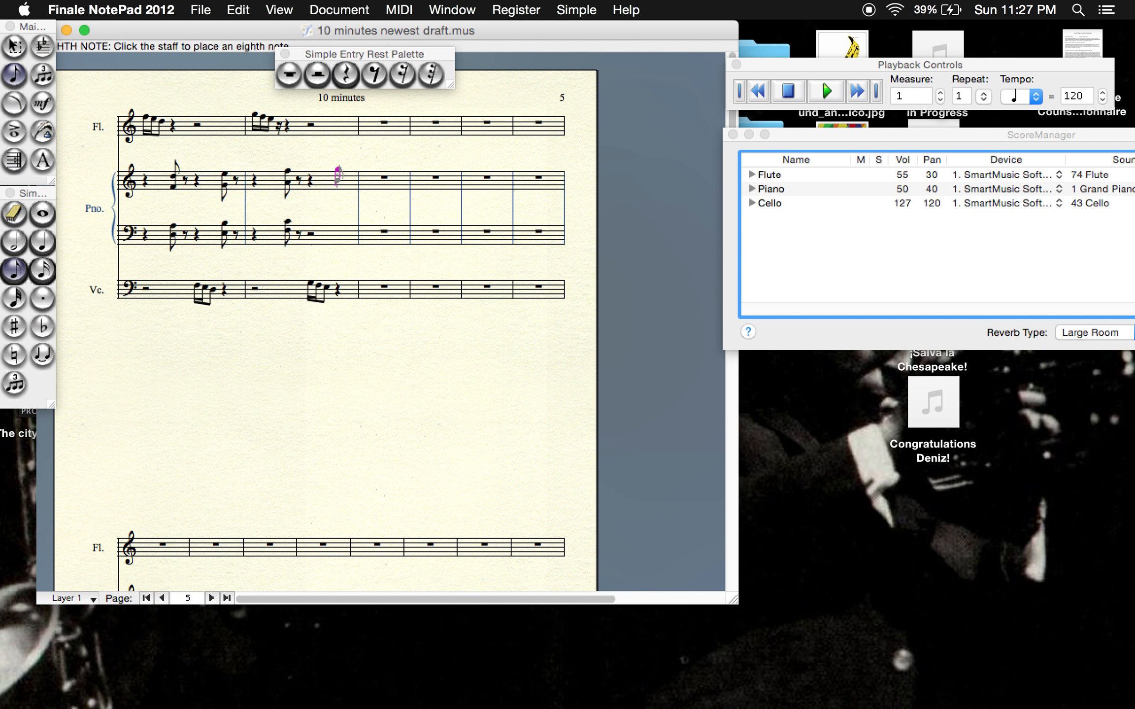
click(337, 178)
Place a quarter rest on beat 3 and a two-note eighth-note chord on beat 4 of the piano bass's second measure on page 5.
click(345, 74)
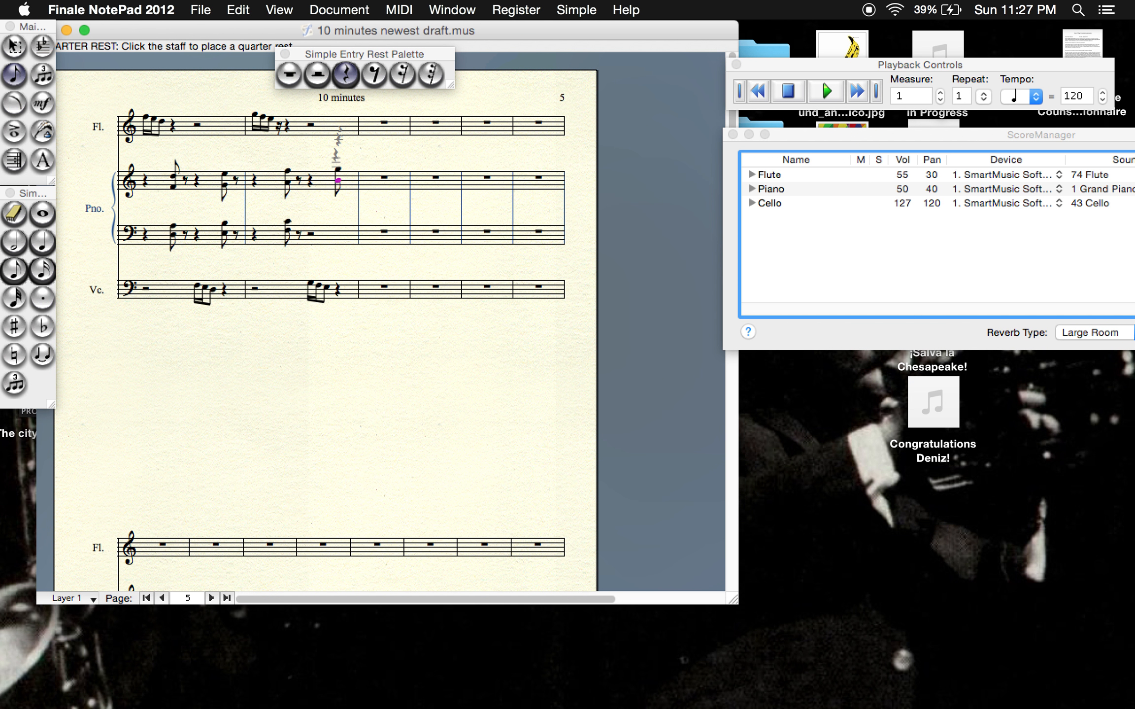
click(309, 236)
click(13, 270)
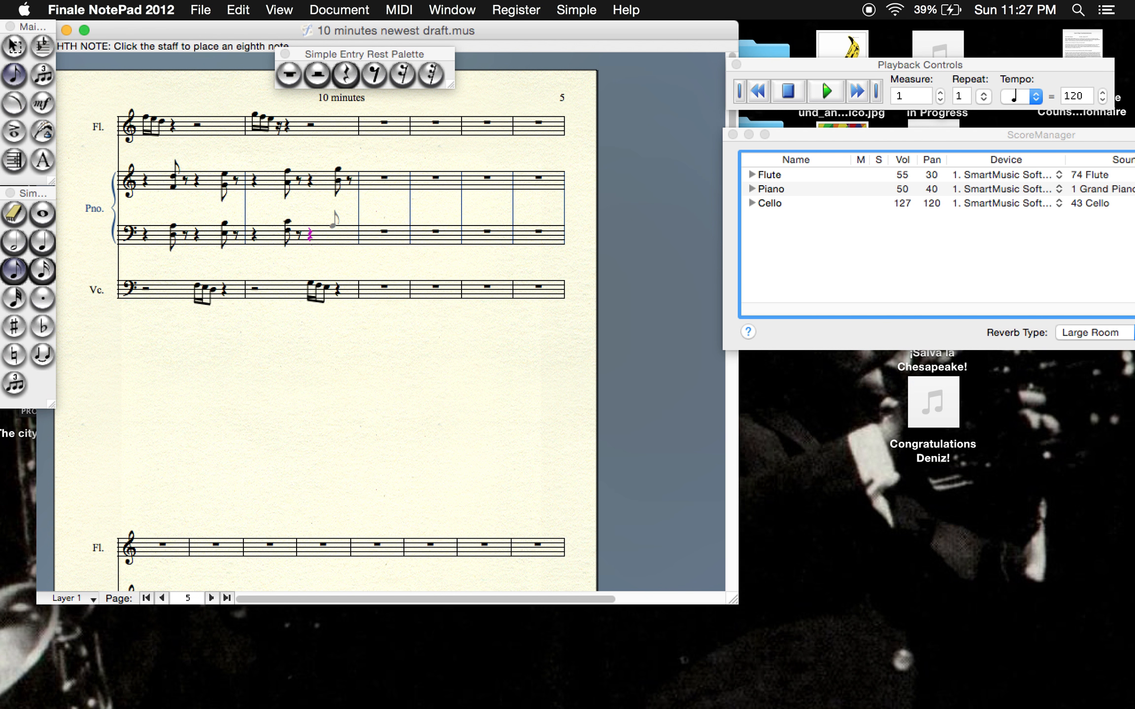
click(336, 228)
click(338, 219)
Play the score back from measure 26 to hear the newly entered measures, and stop the playback.
click(899, 97)
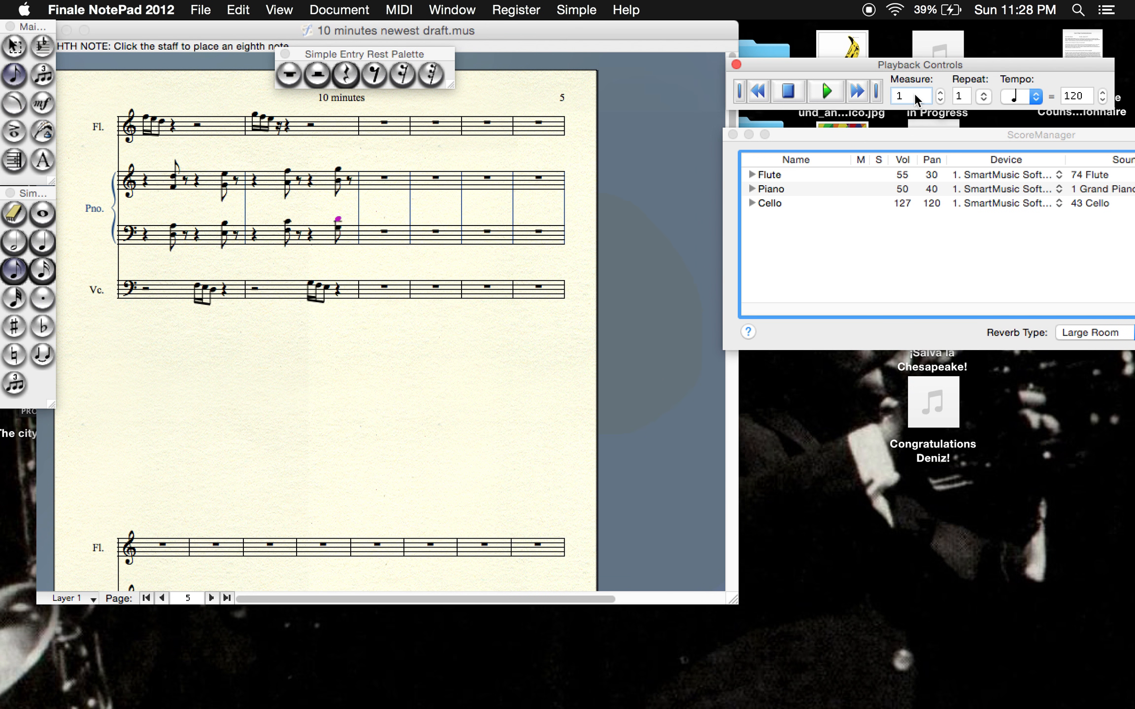
key(Delete)
text(26)
click(827, 91)
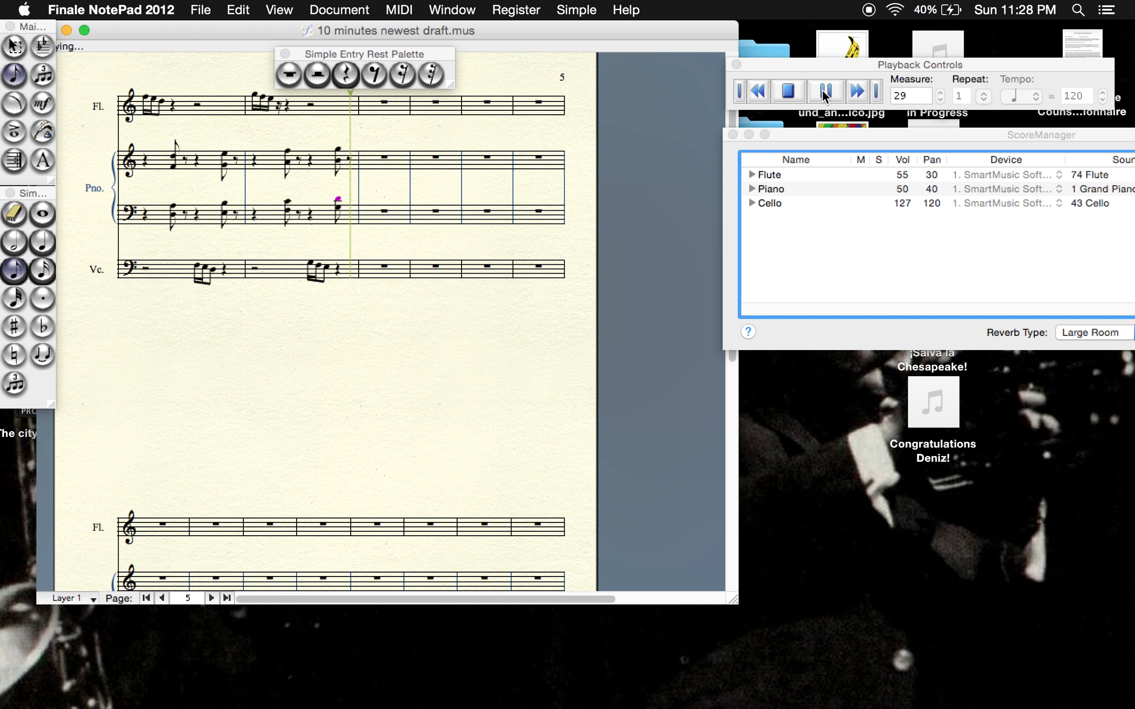
click(787, 94)
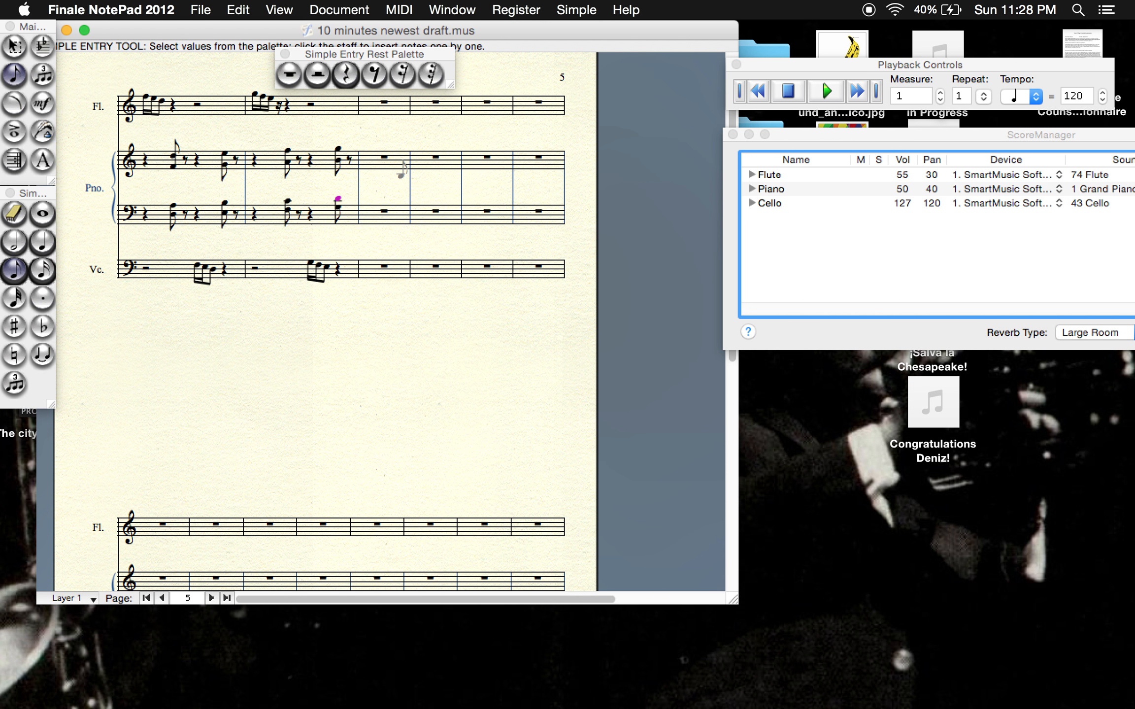
Enter two sharpened 16th notes and an eighth note at the start of the flute's third measure on page 5.
scroll(399, 167, up, 2)
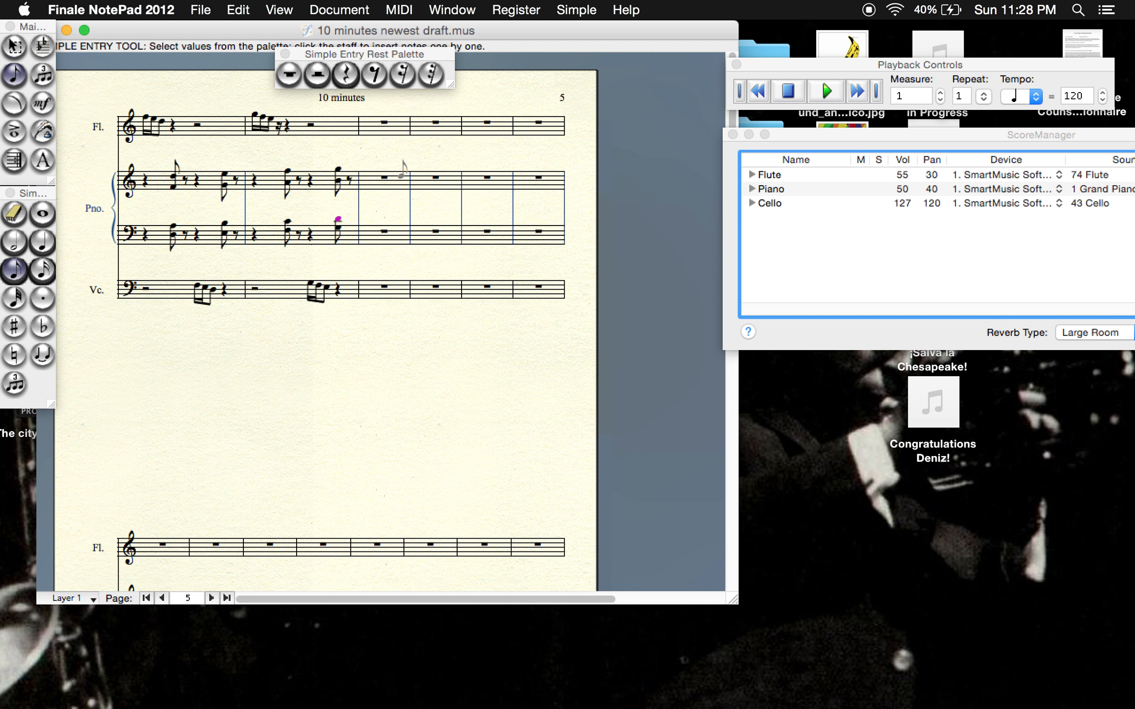
click(43, 269)
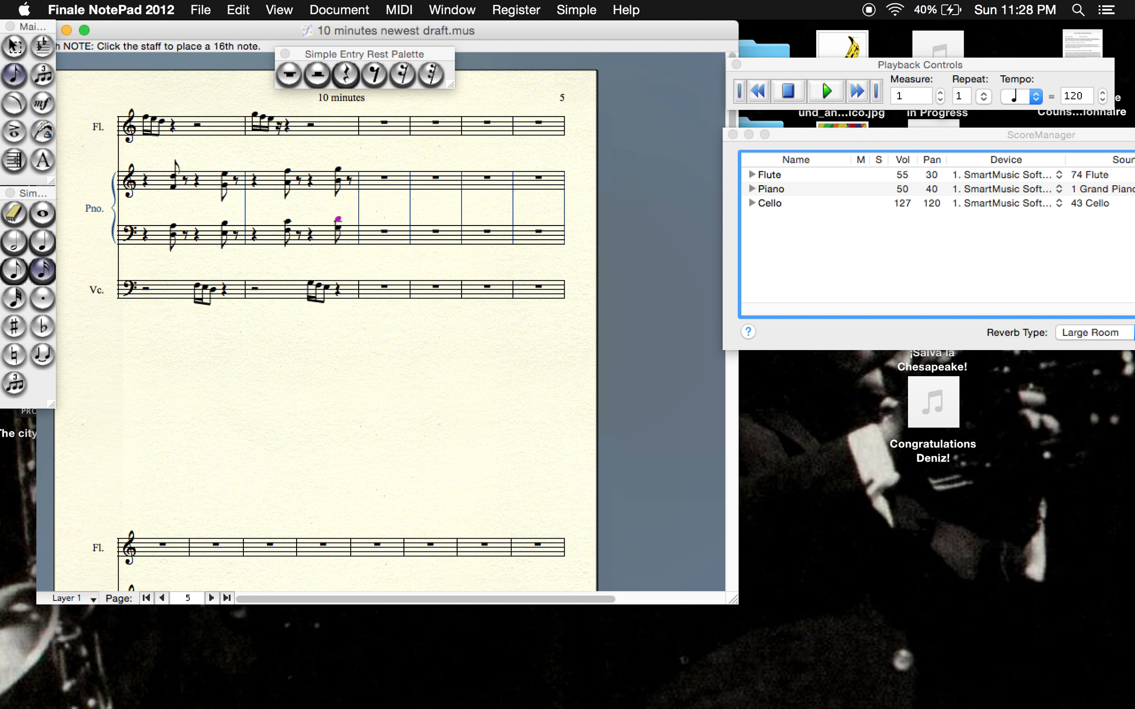
click(370, 114)
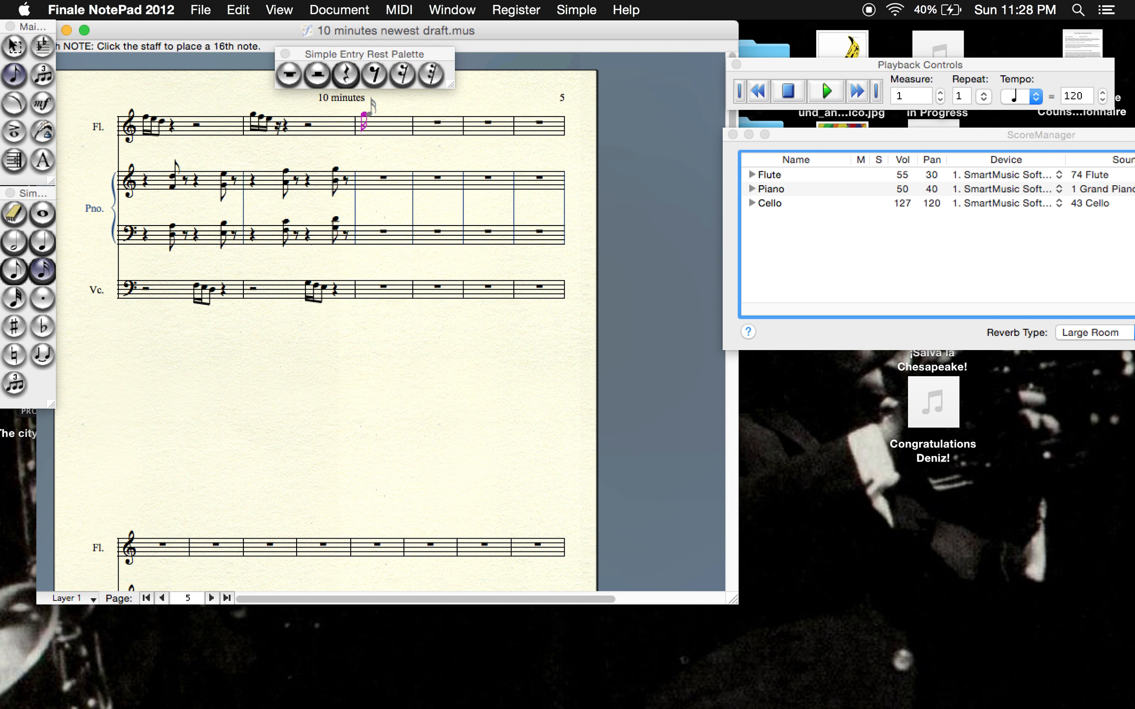
key(plus)
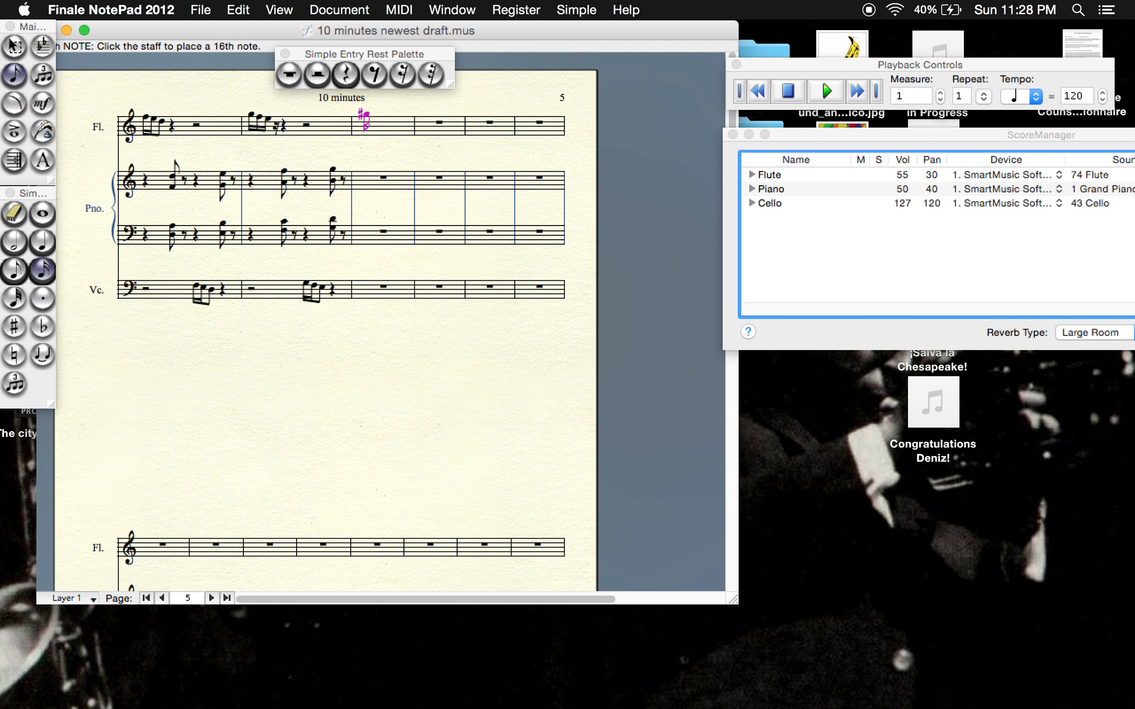
click(380, 116)
key(plus)
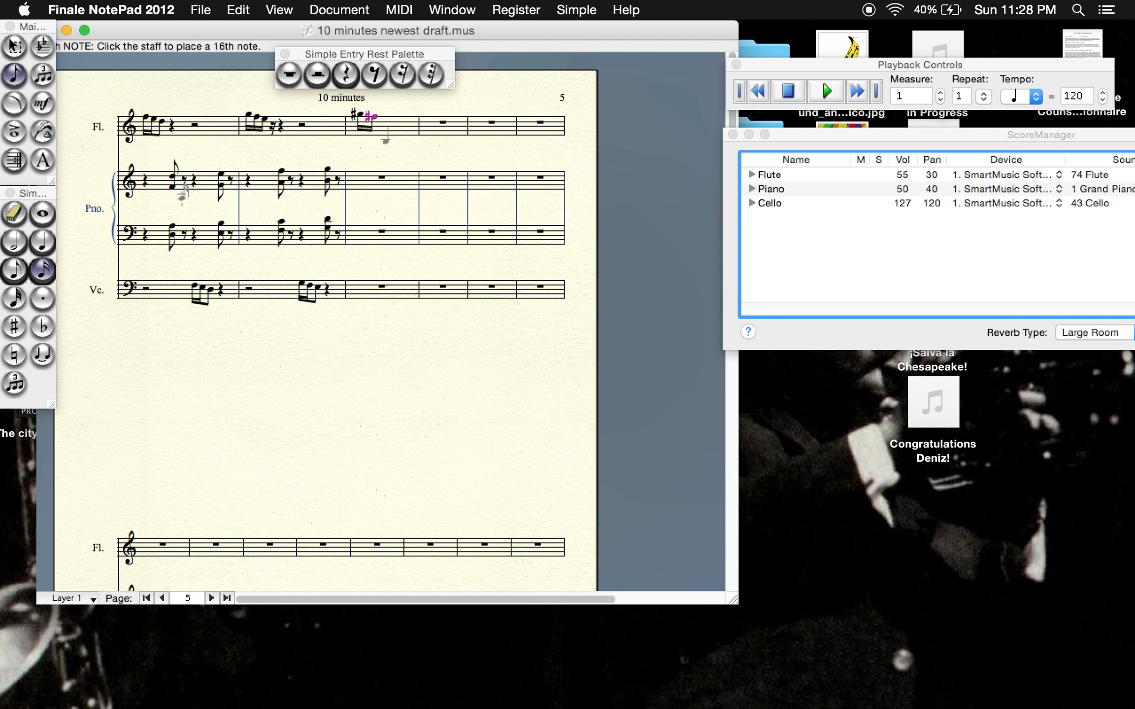
click(15, 271)
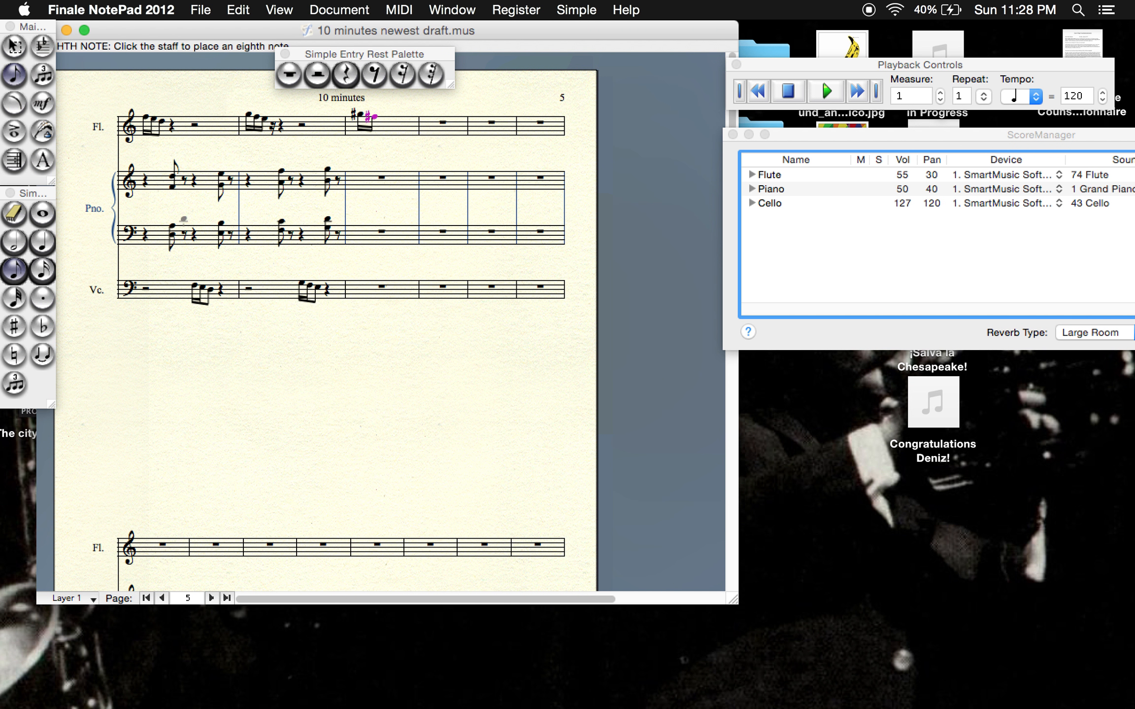
click(389, 116)
Enter a quarter rest followed by an eighth-note chord with a sharp in the piano treble's third measure on page 5.
click(346, 78)
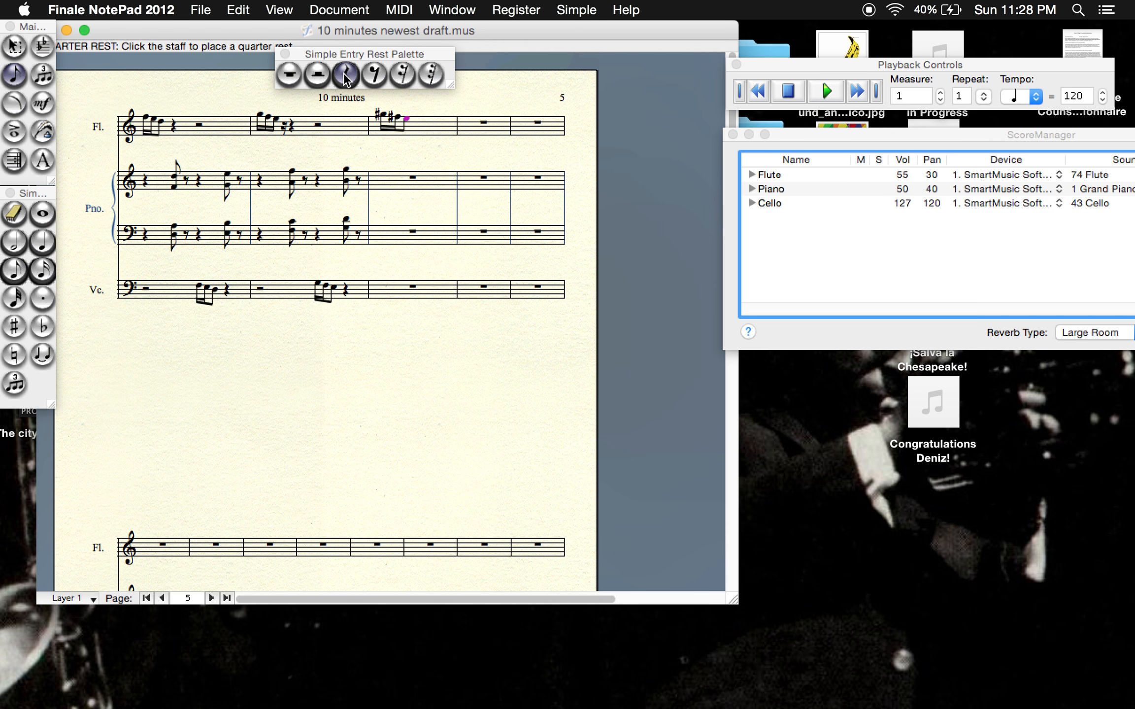
click(390, 178)
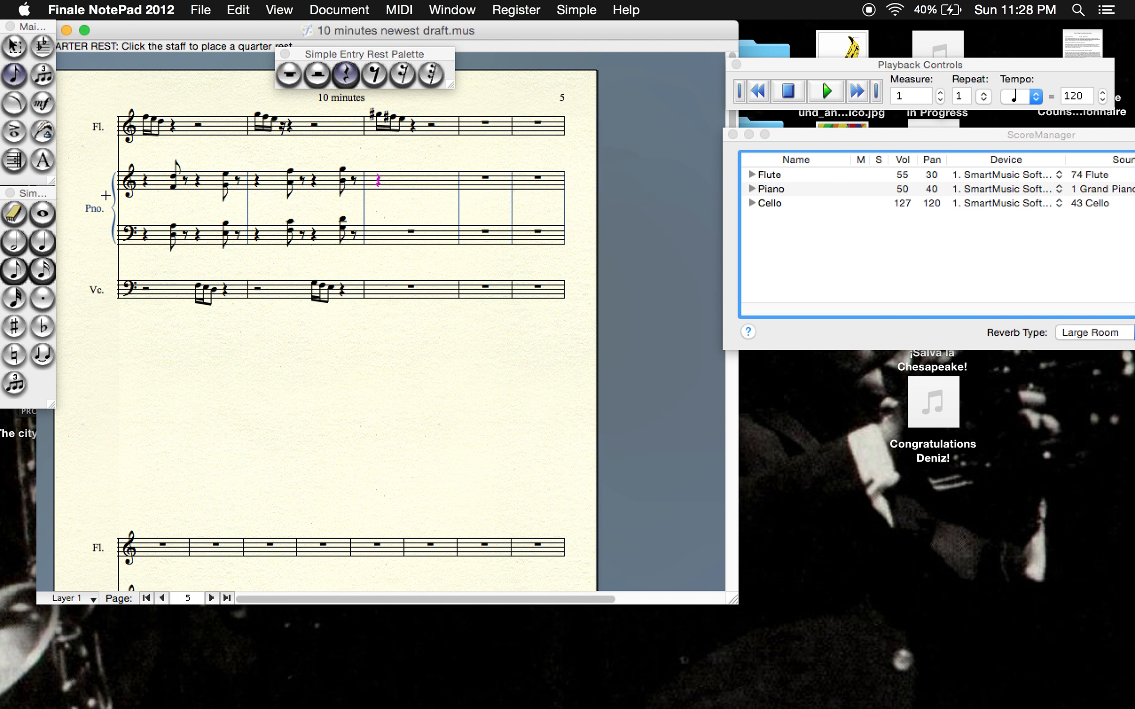
click(15, 271)
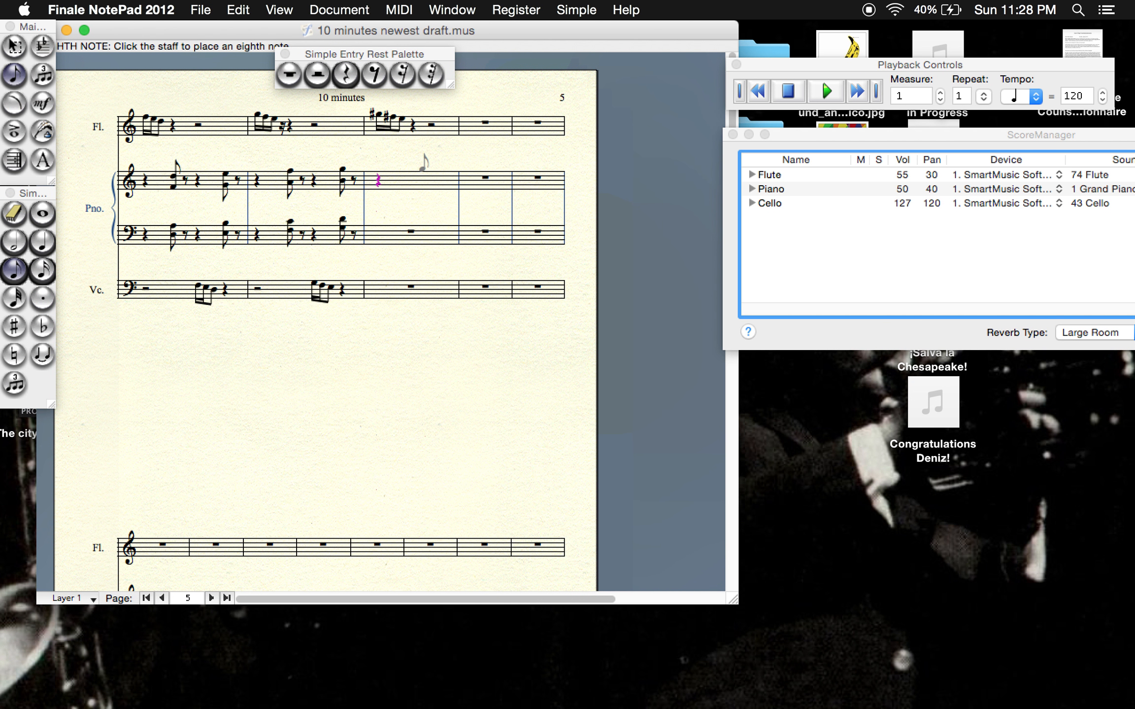
click(423, 166)
Enter a quarter rest followed by an eighth-note chord with a sharp in the piano bass's third measure on page 5.
click(357, 70)
click(370, 240)
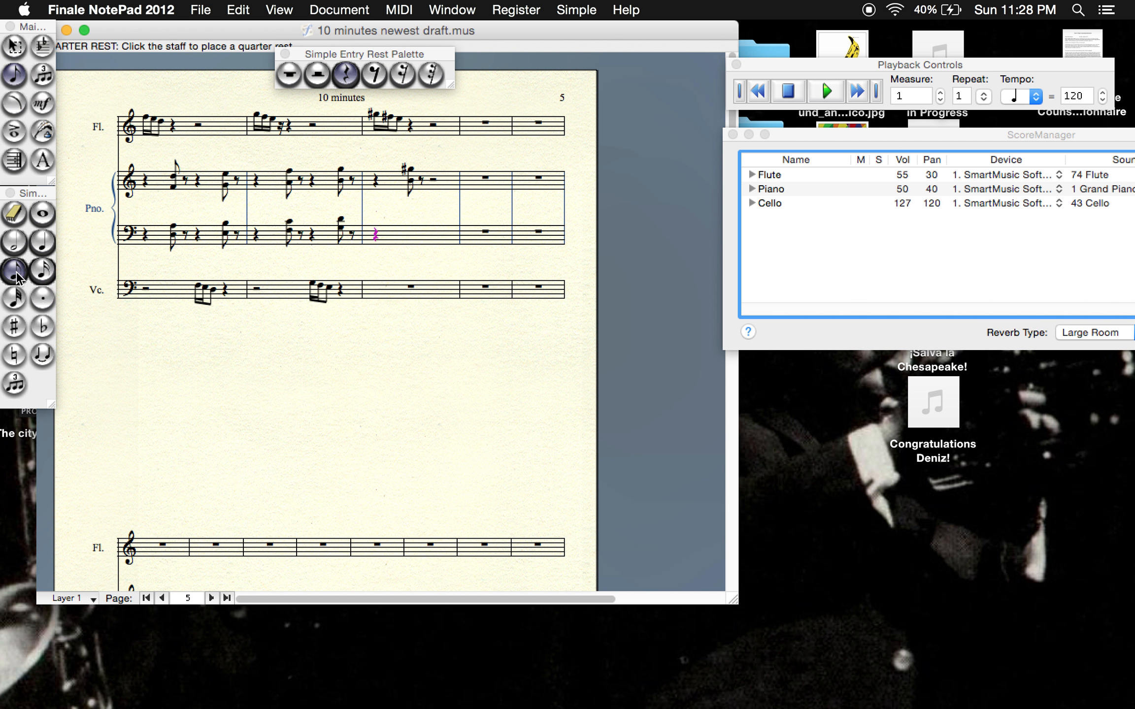
click(15, 271)
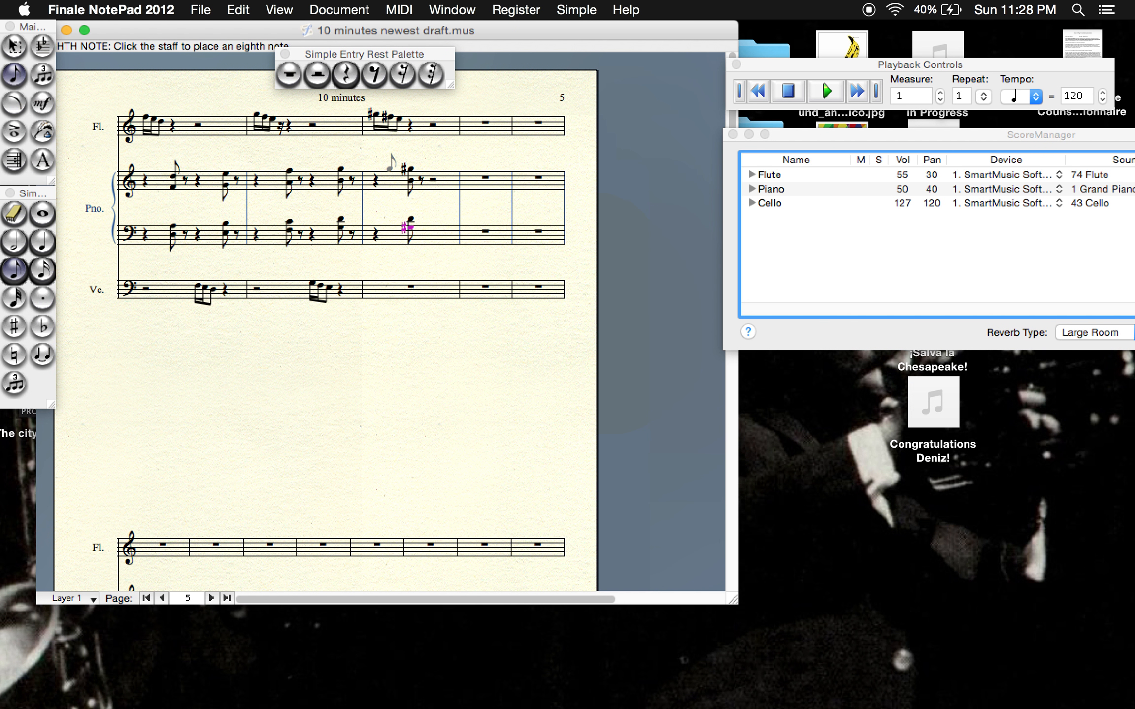
Enter a half rest followed by a run of eighth notes with sharps in the cello's third measure on page 5.
click(327, 77)
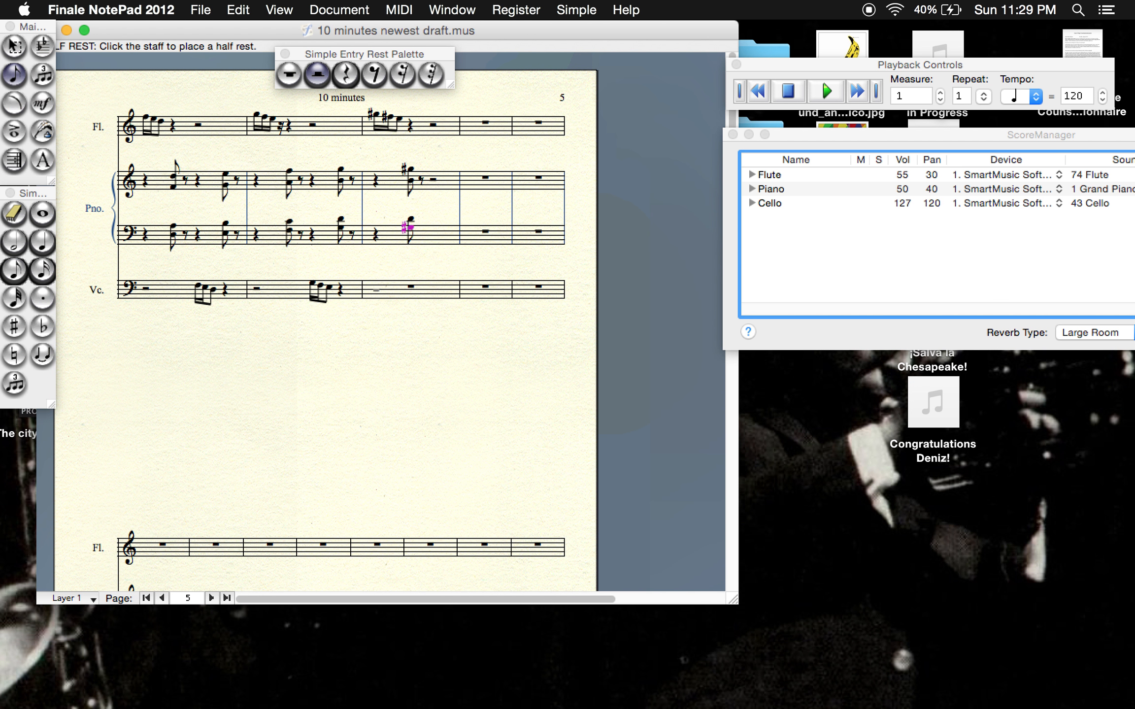
click(376, 290)
click(14, 270)
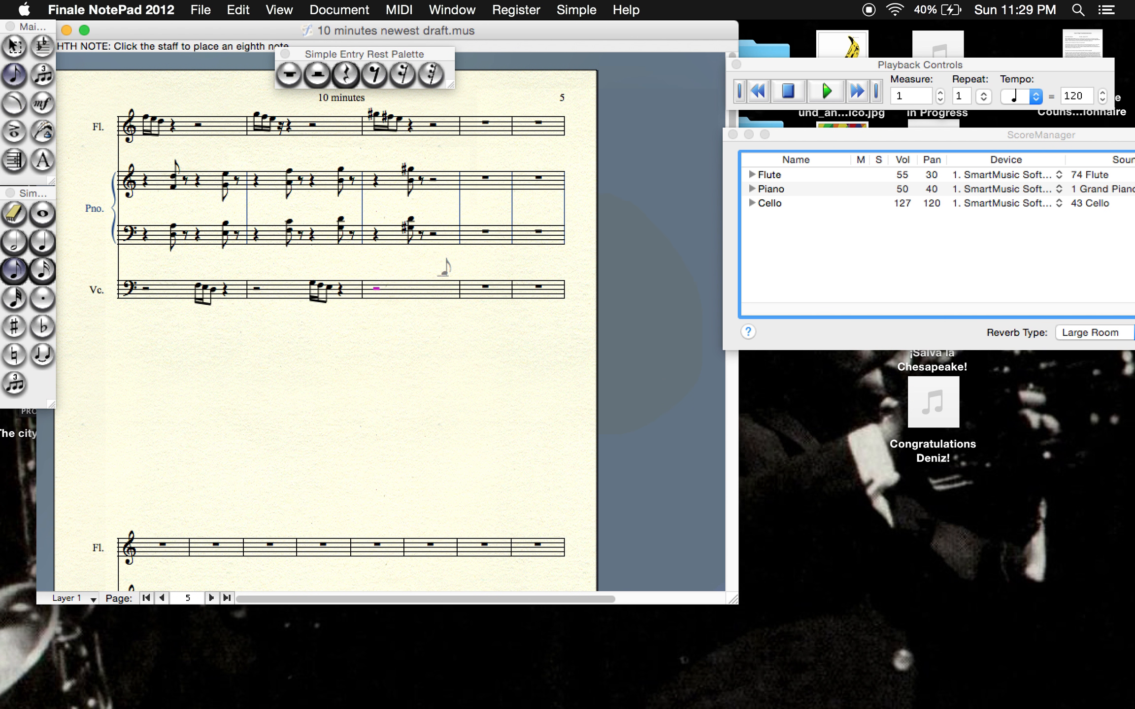
click(433, 281)
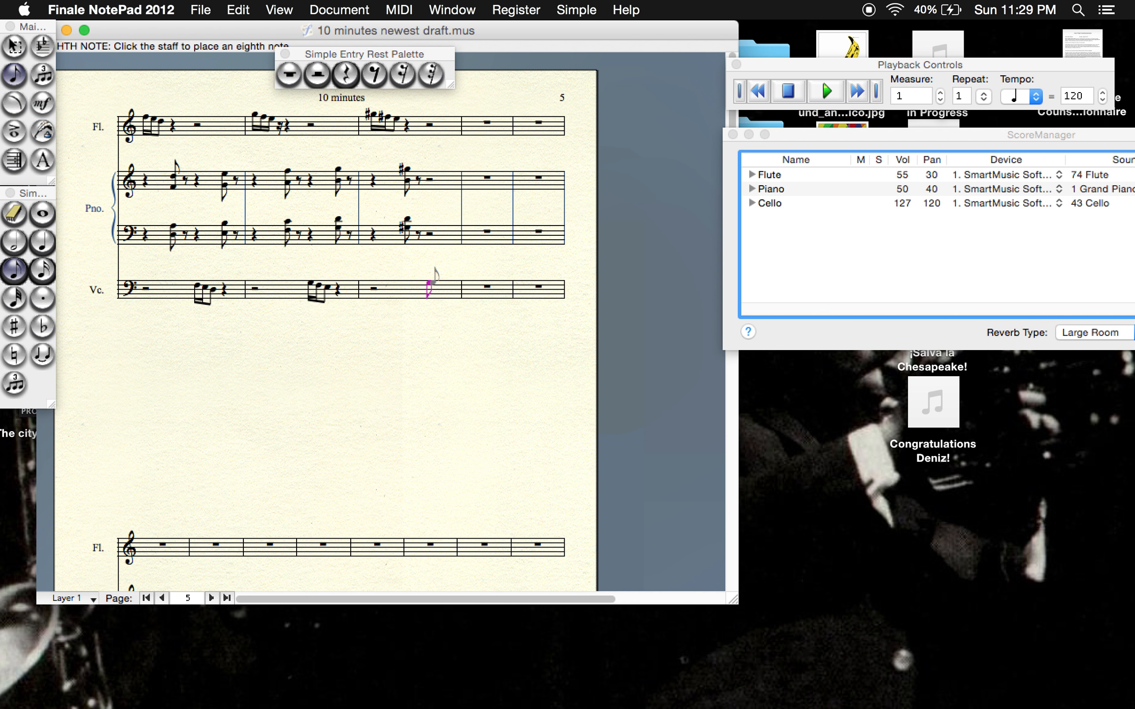
key(plus)
click(446, 284)
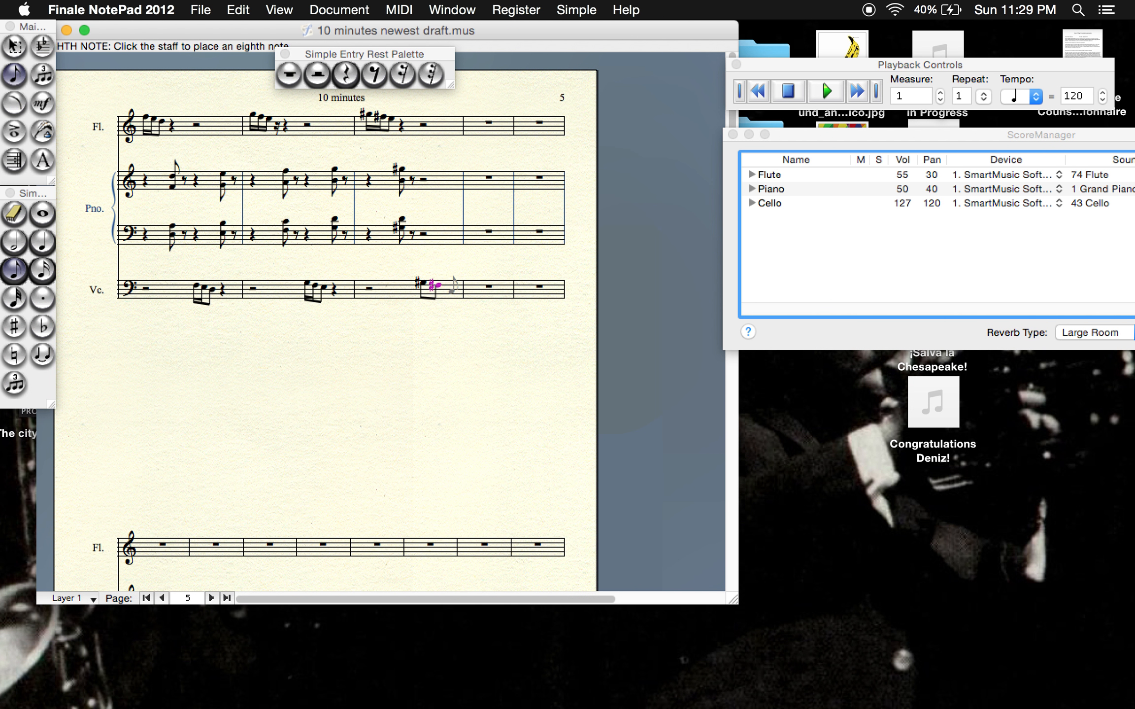
click(451, 286)
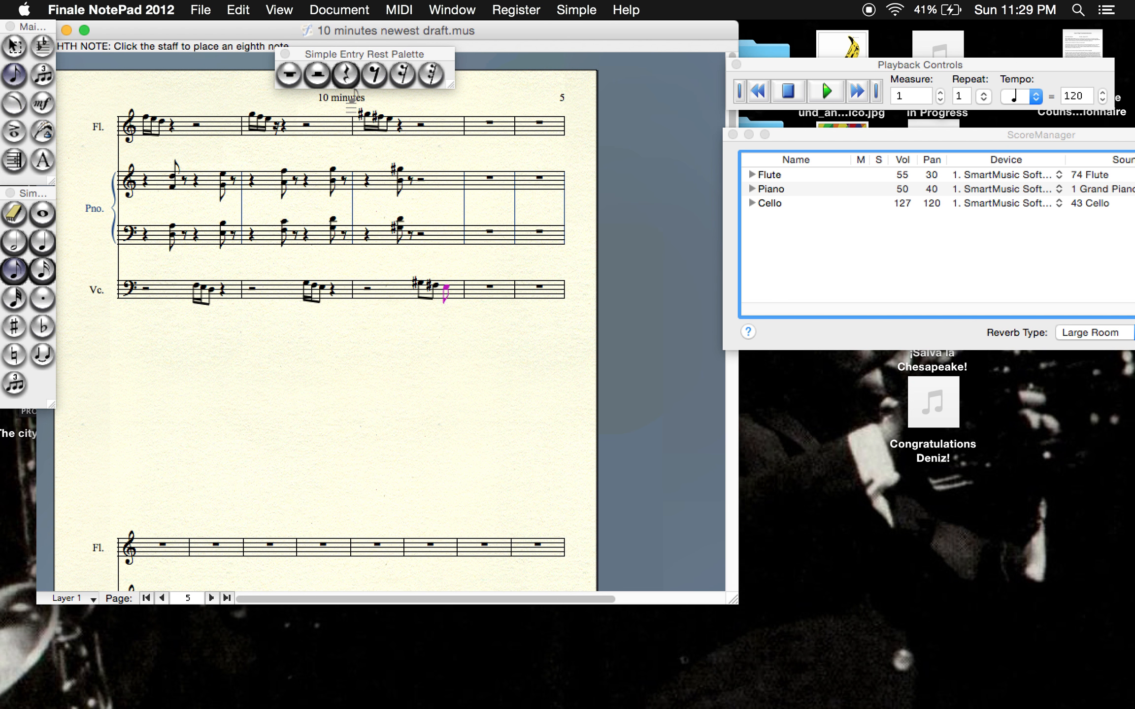
Complete the piano treble's third measure on page 5 with a quarter rest and a two-note eighth-note chord.
click(345, 74)
click(424, 181)
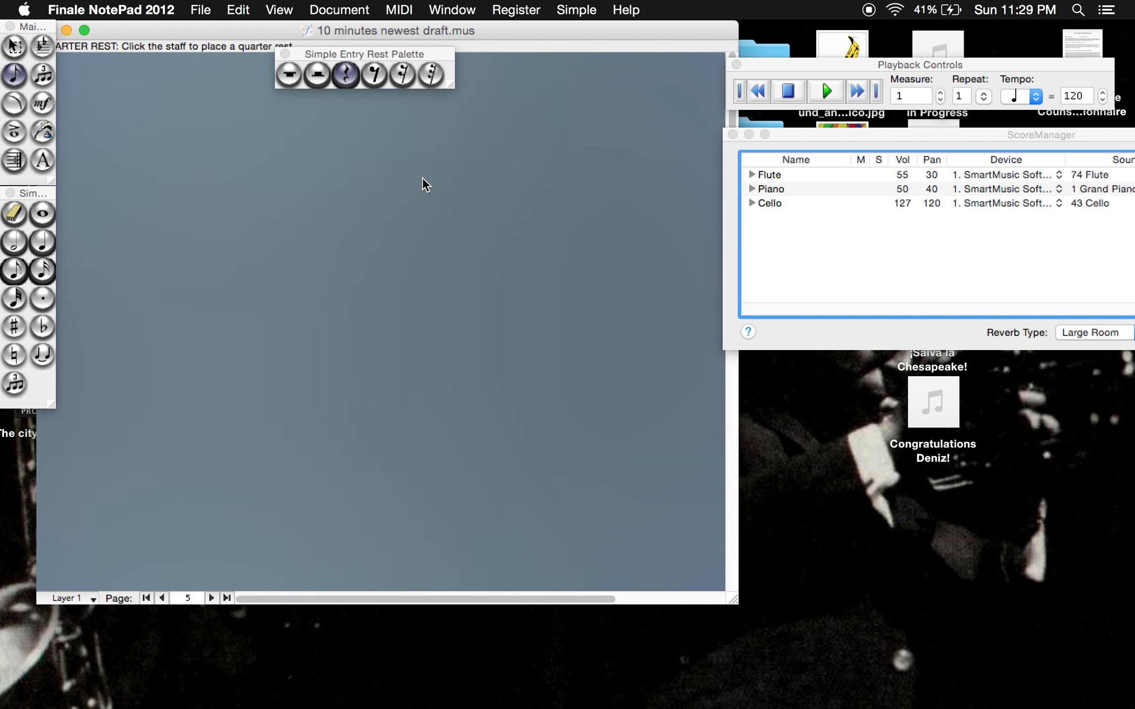
click(15, 273)
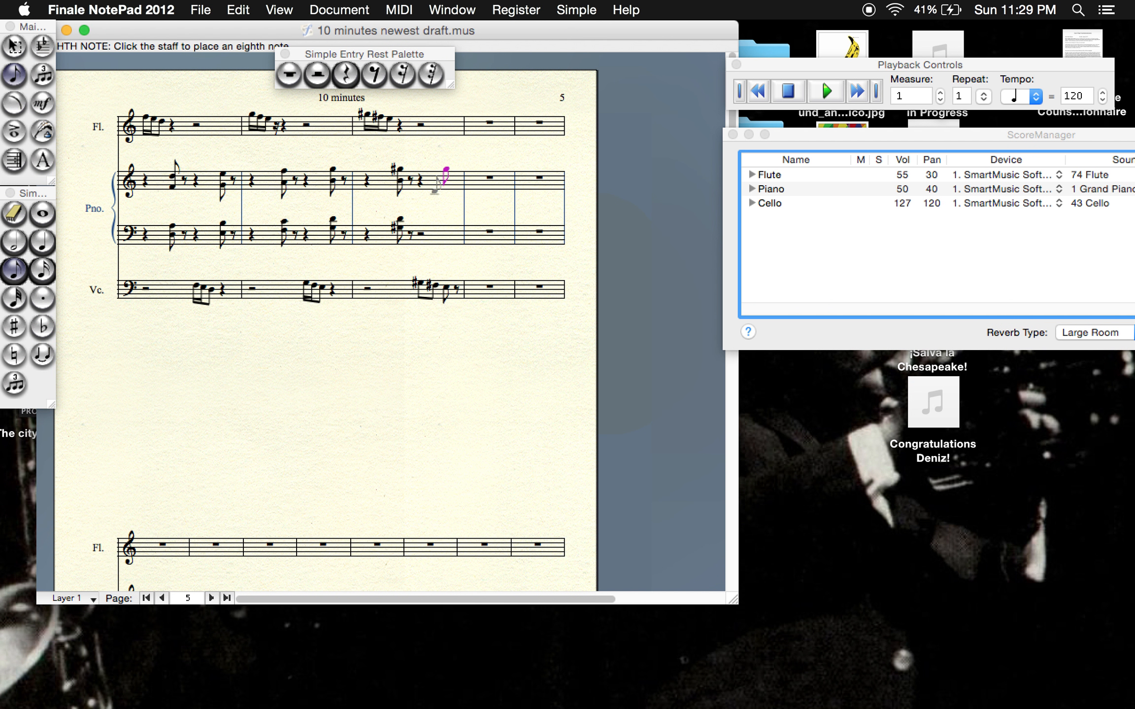
click(446, 178)
Complete the piano bass's third measure on page 5 with a quarter rest and an eighth-note chord.
click(345, 74)
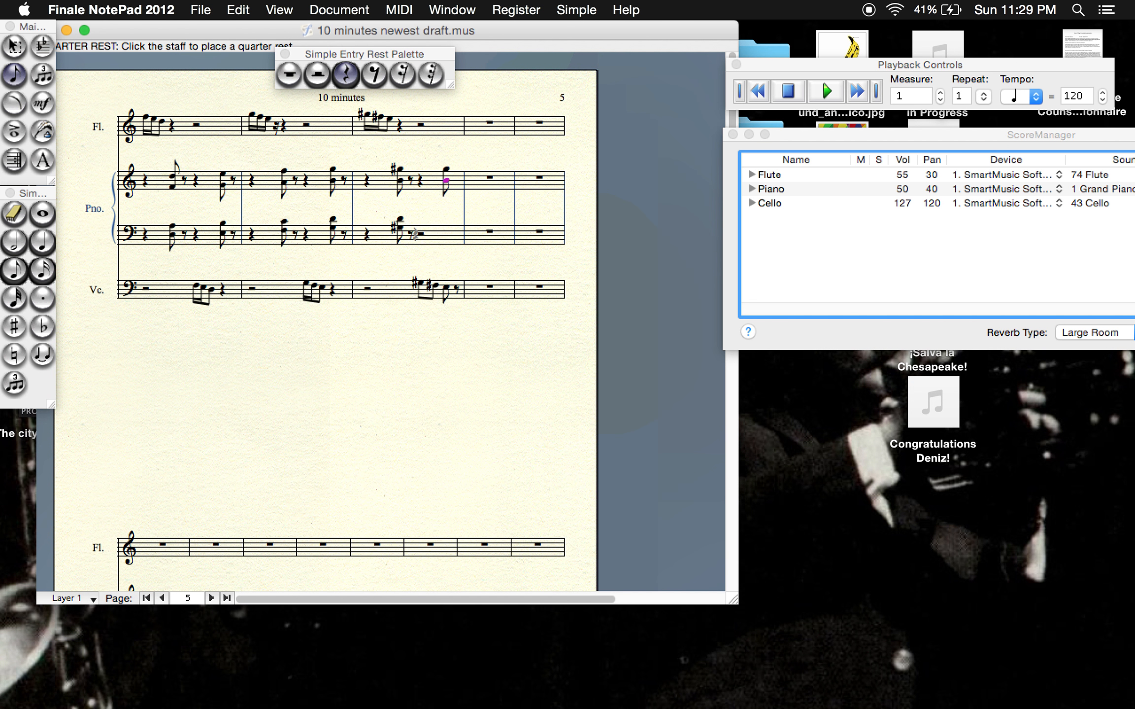
click(15, 270)
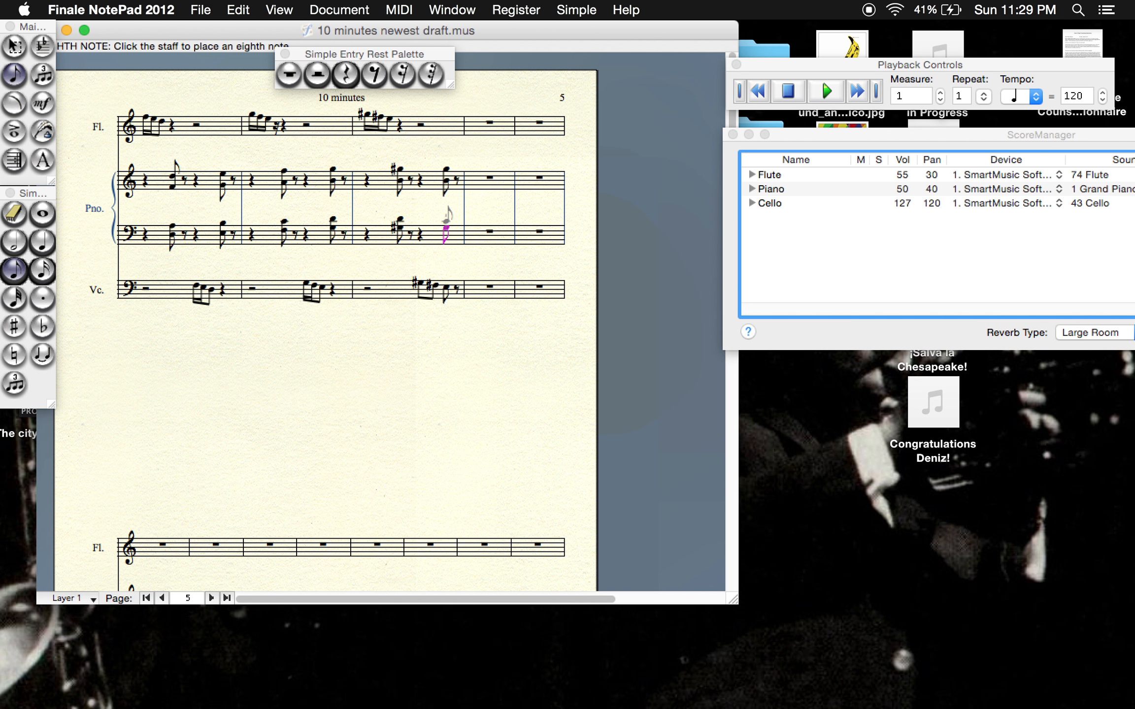
click(446, 218)
Fill the first two beats of the flute's fourth measure on page 5 with four 16th notes, each followed by a 16th rest.
click(42, 270)
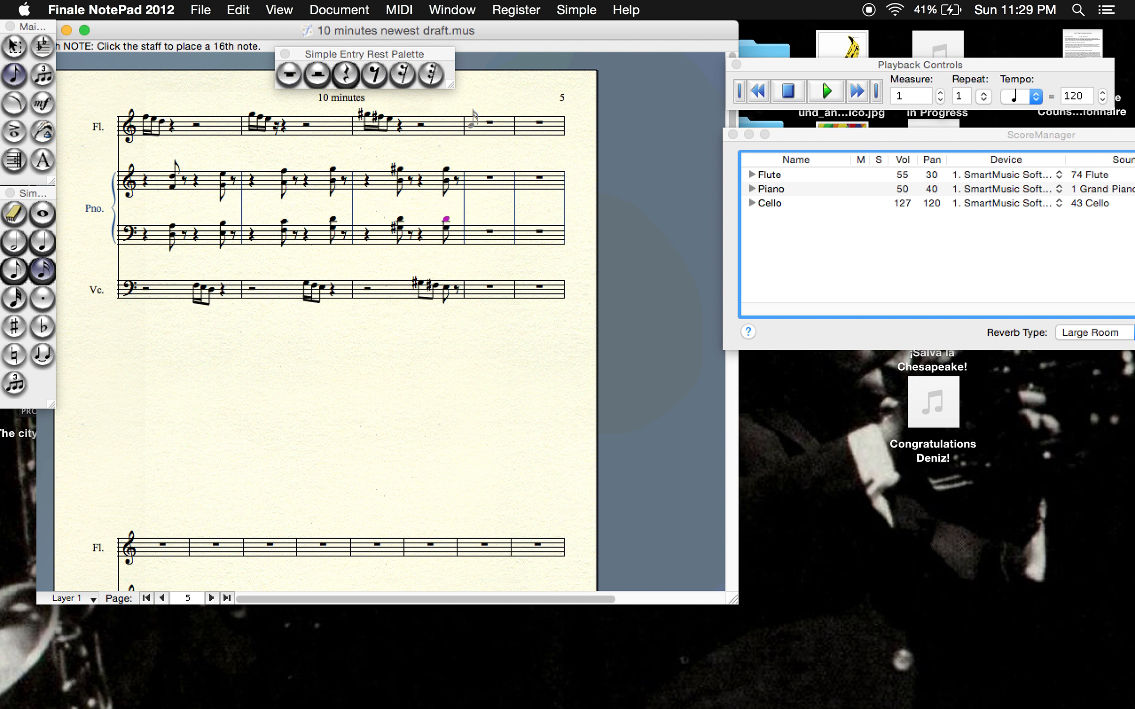
click(471, 124)
click(403, 74)
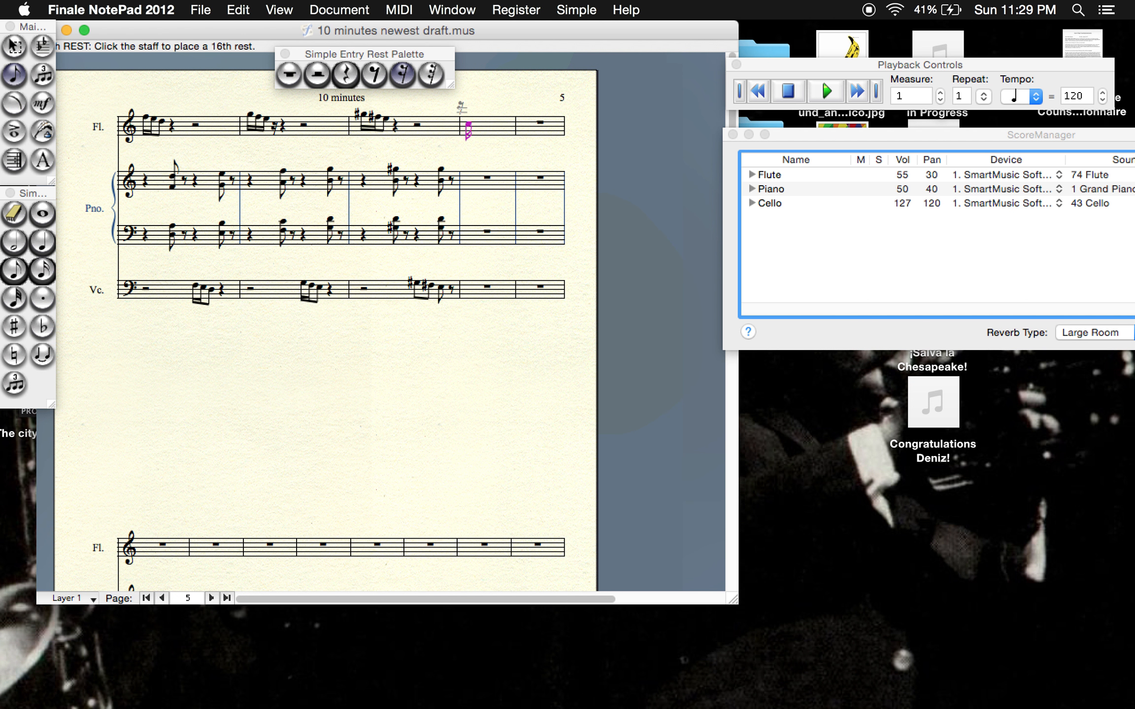
click(487, 120)
click(43, 271)
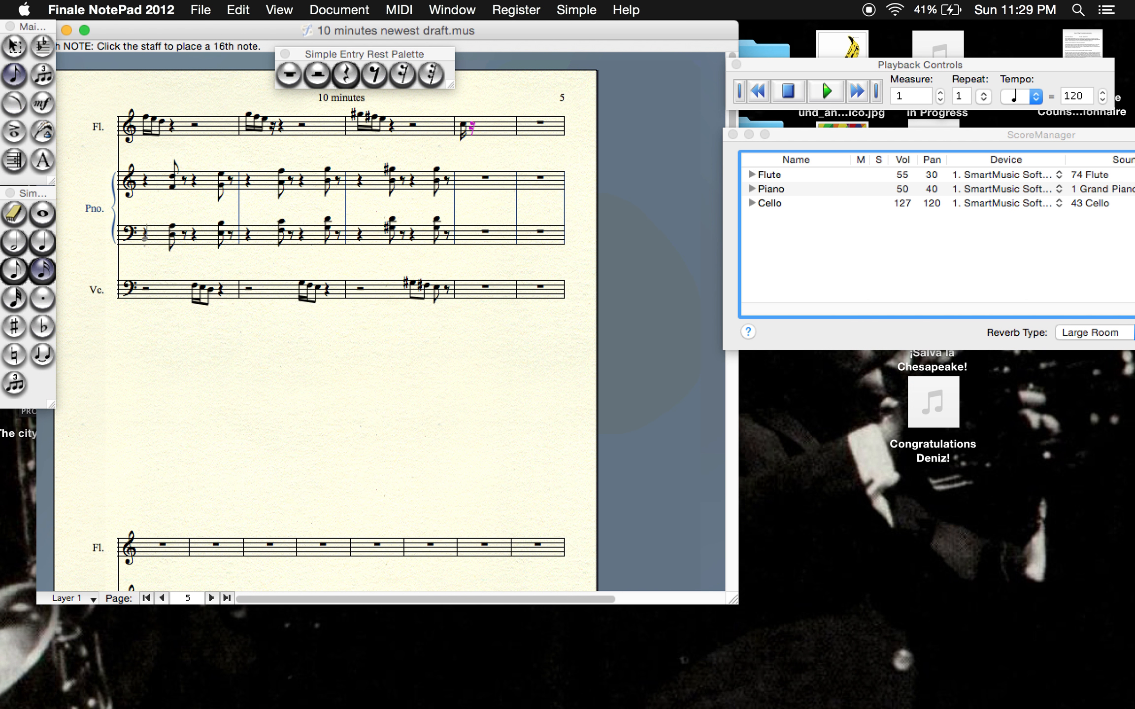
click(480, 122)
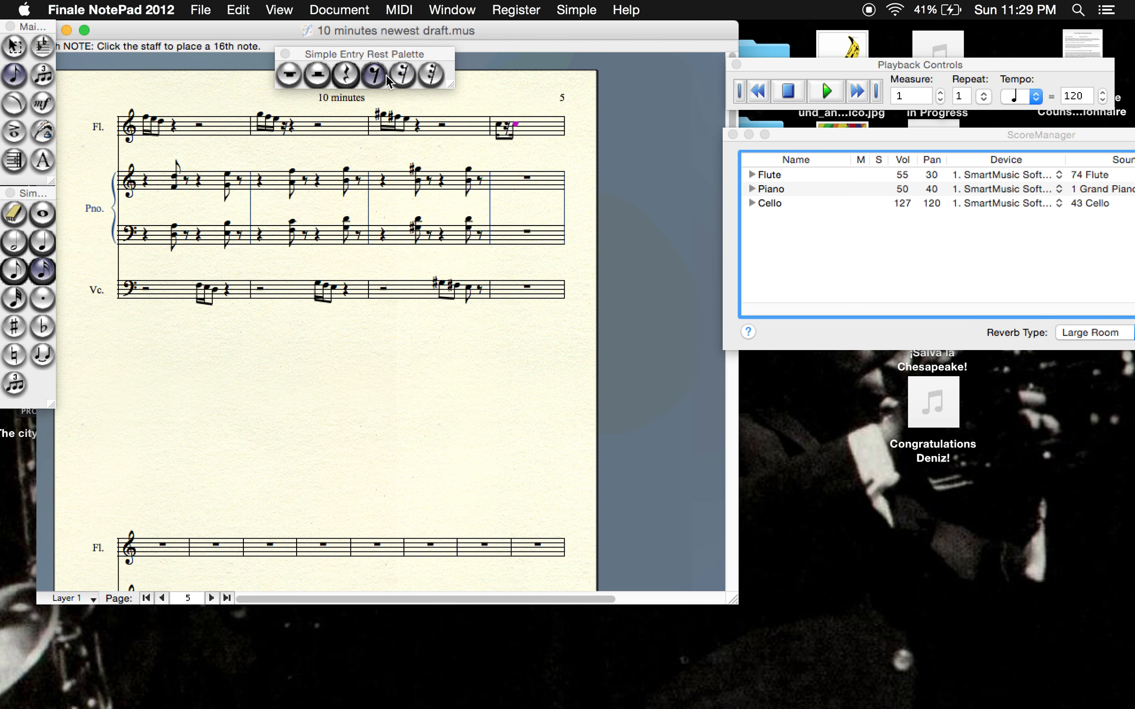
click(403, 74)
click(528, 121)
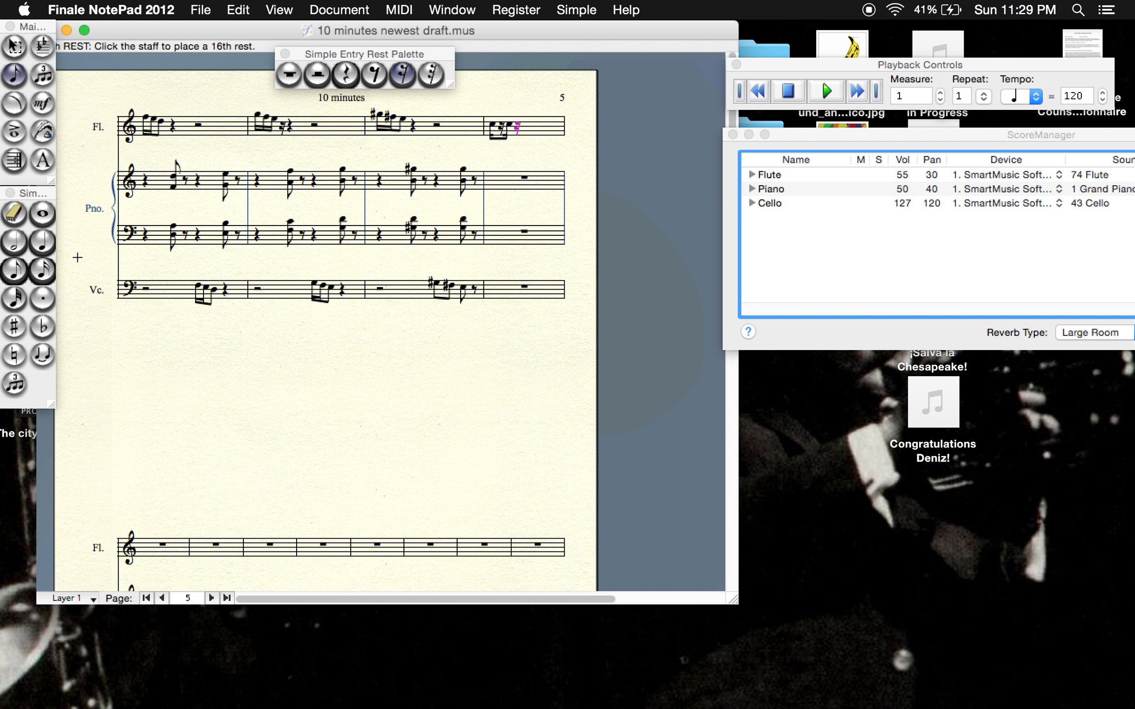
click(42, 271)
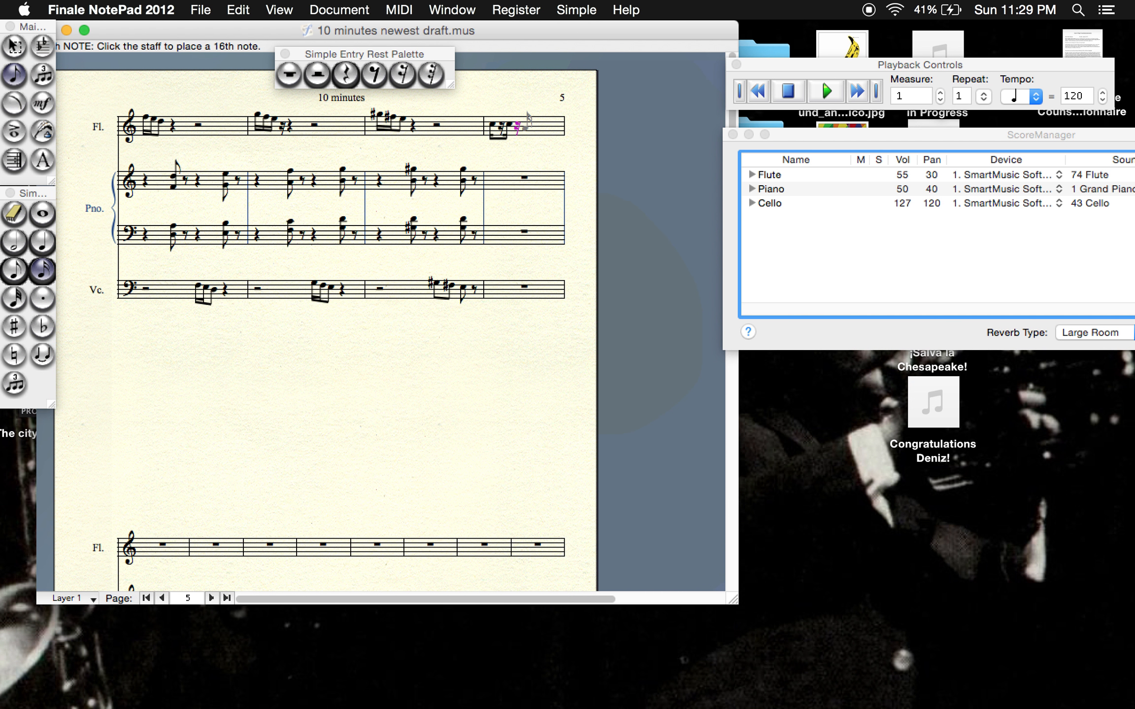
click(530, 122)
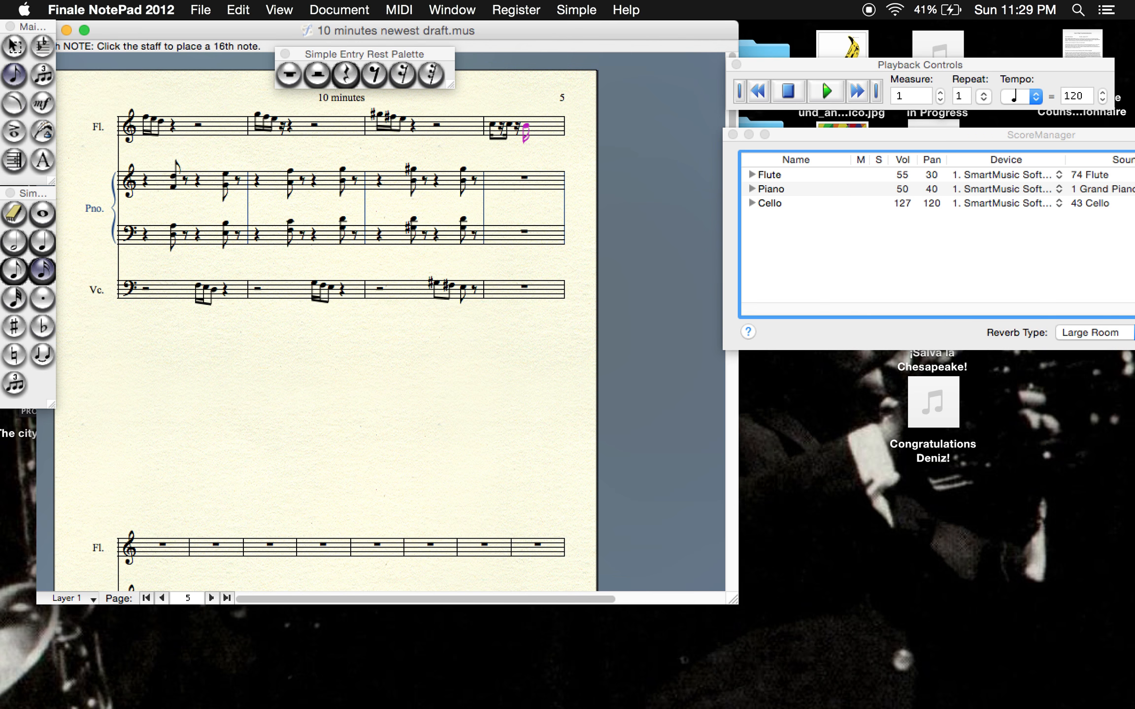
click(403, 74)
click(544, 127)
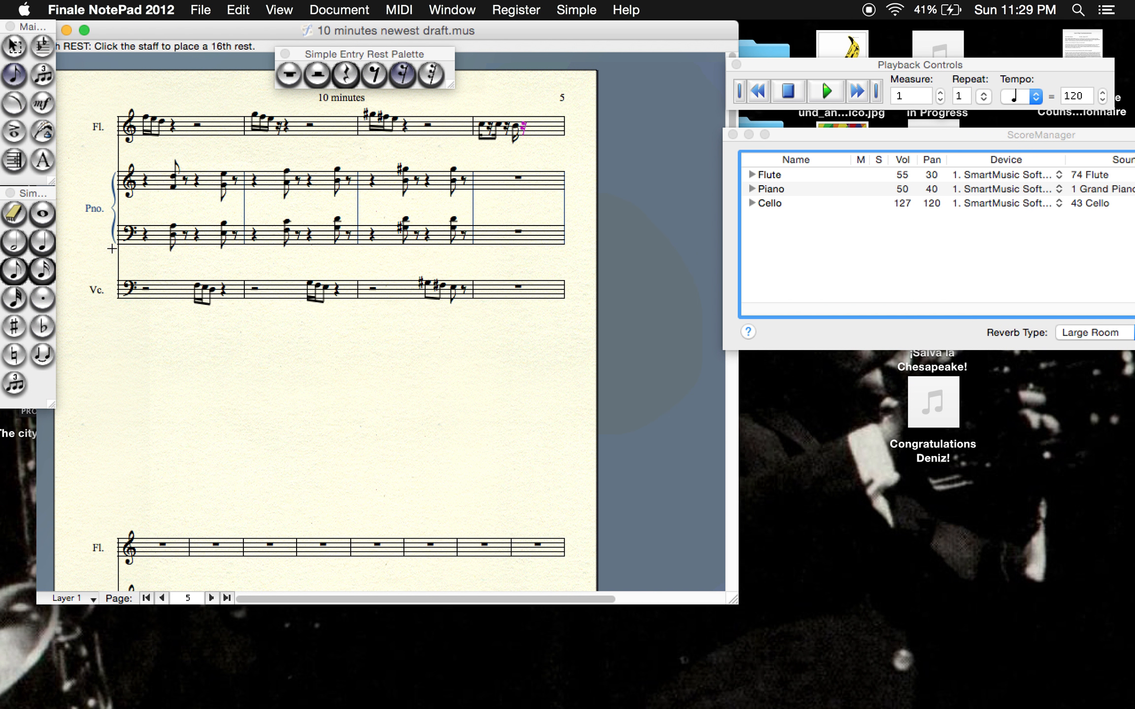
click(42, 270)
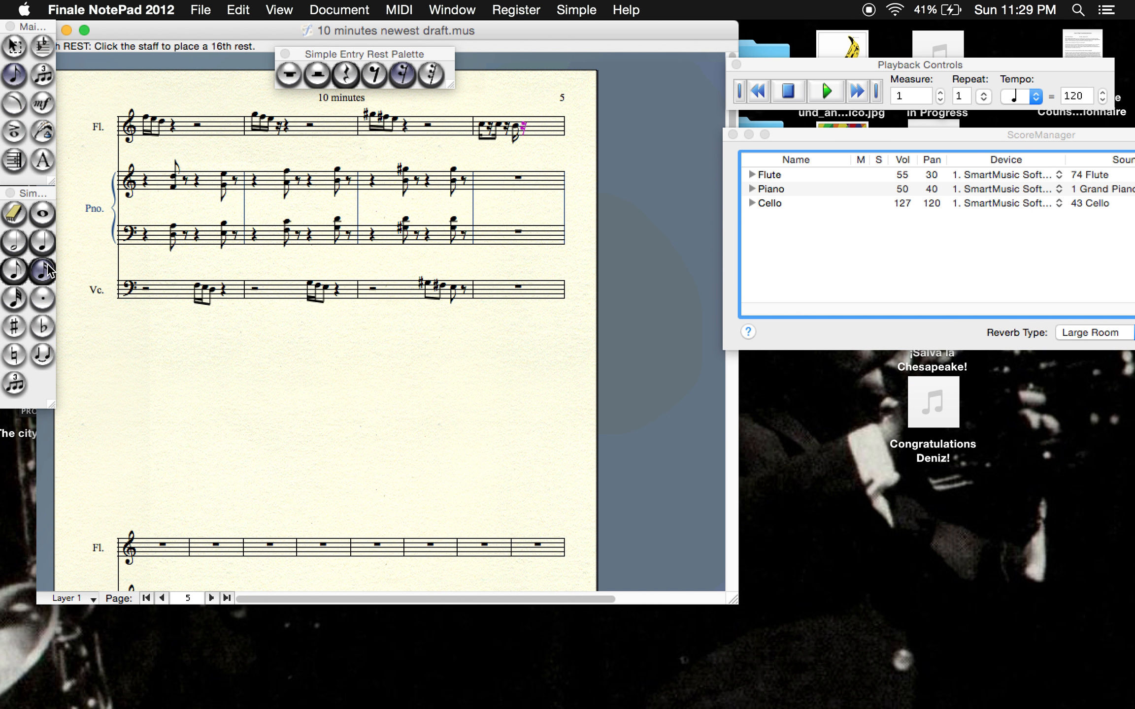
click(544, 123)
click(392, 78)
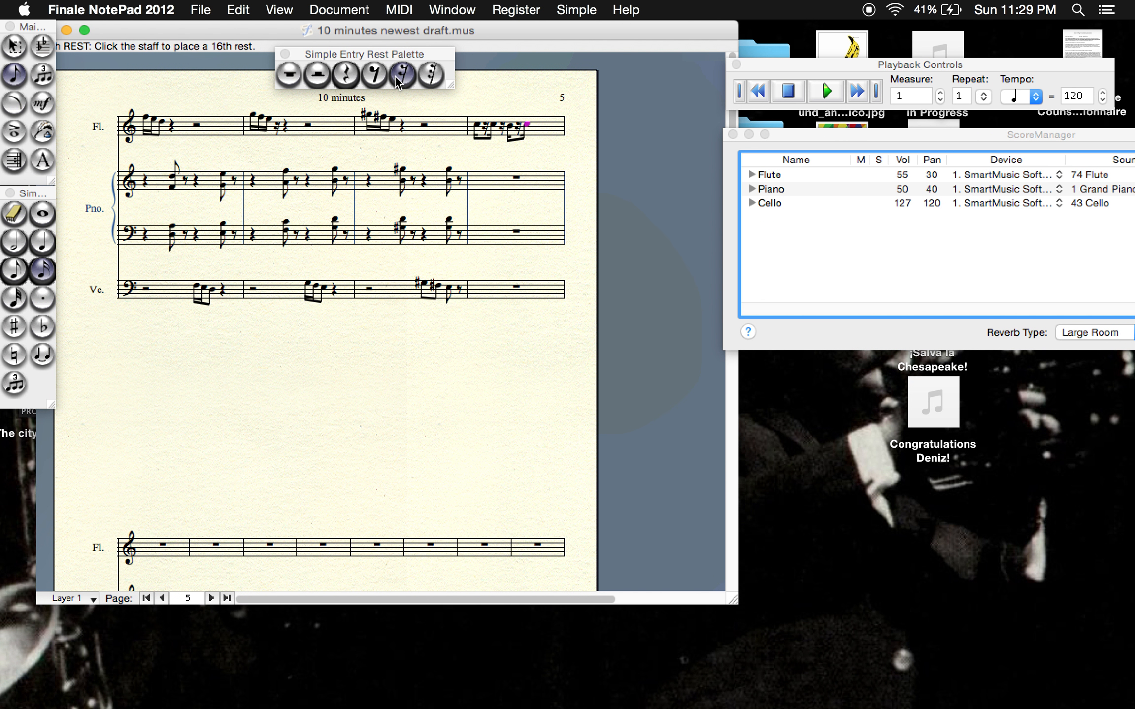
click(535, 126)
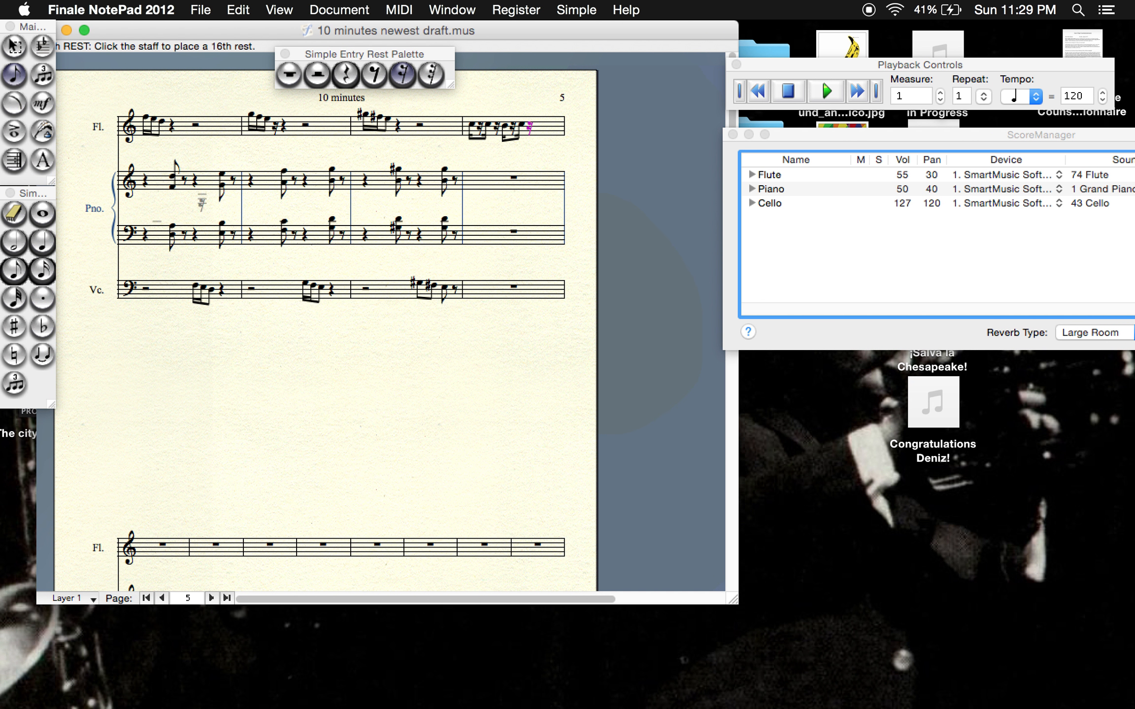
Fill the last two beats of the flute's fourth measure on page 5 with four 16th notes separated by 16th rests.
click(41, 270)
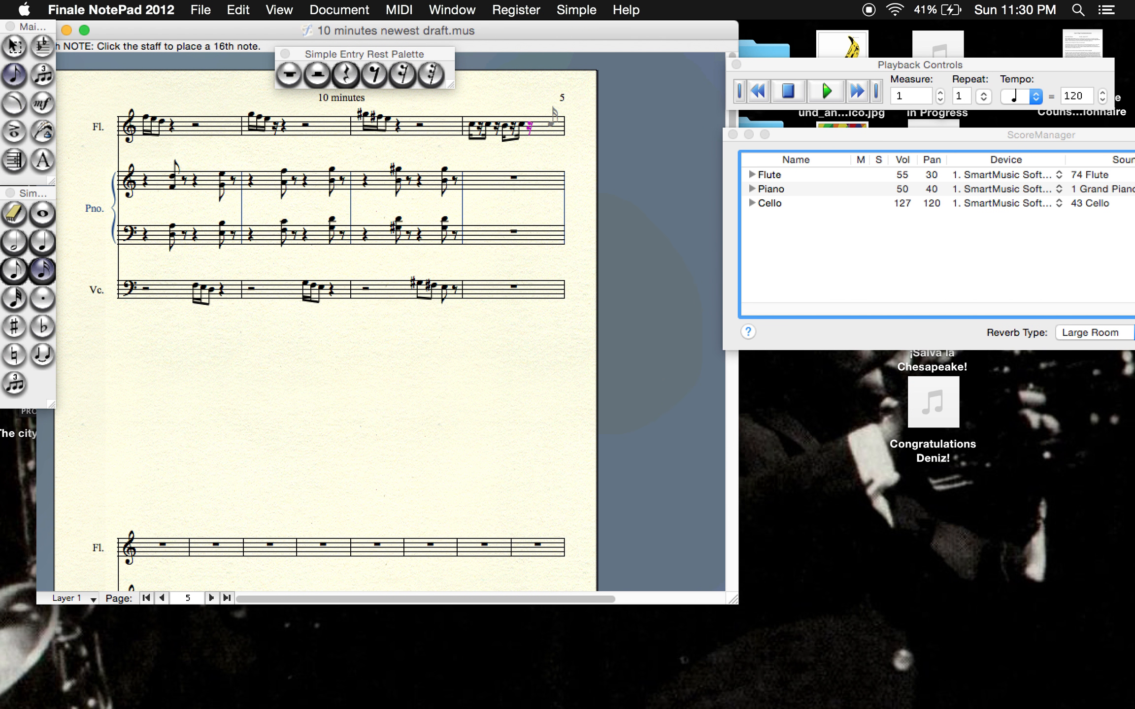
click(534, 124)
click(403, 74)
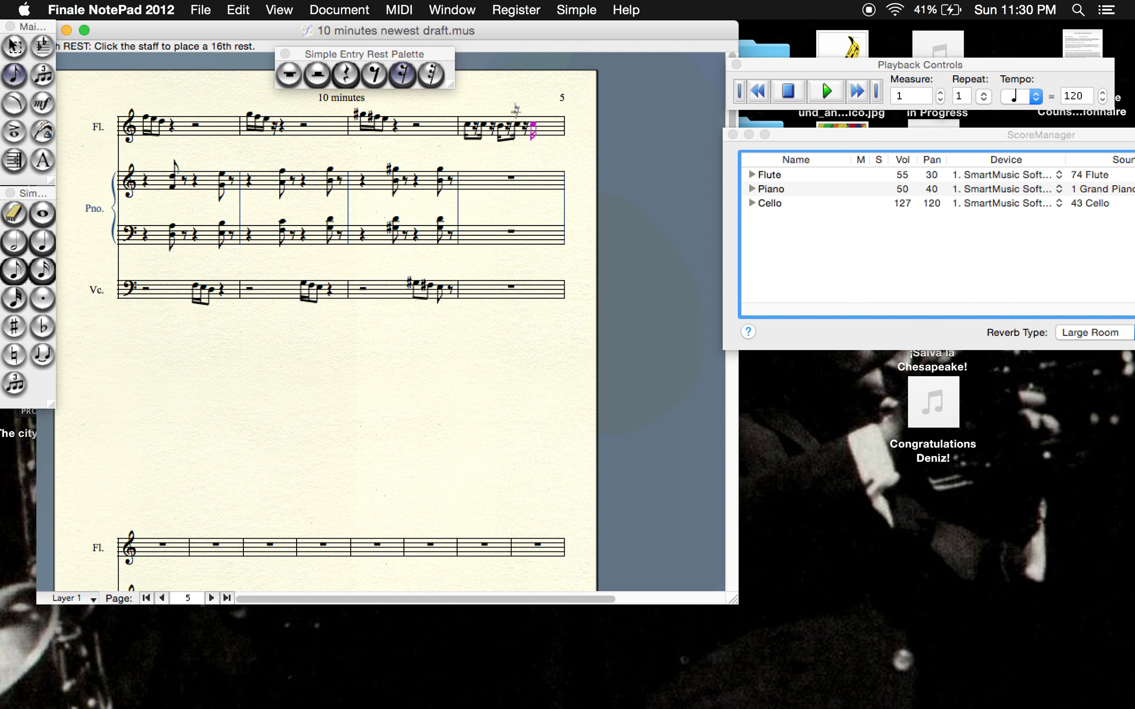
click(546, 128)
click(42, 270)
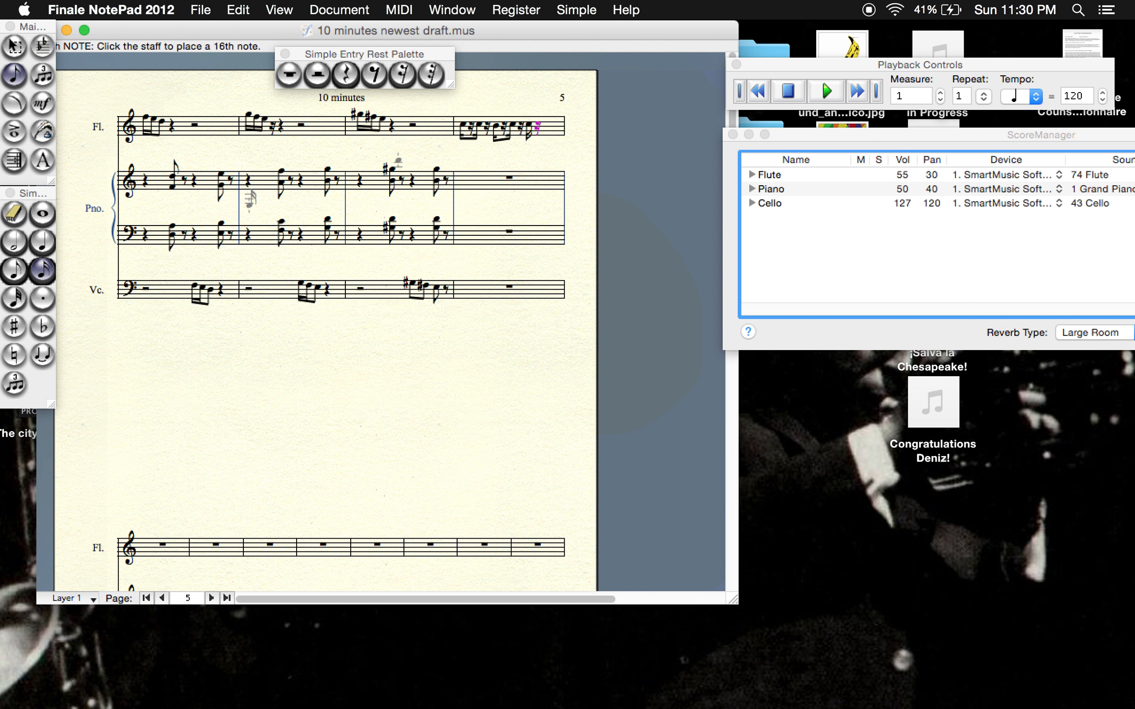
click(557, 119)
click(403, 73)
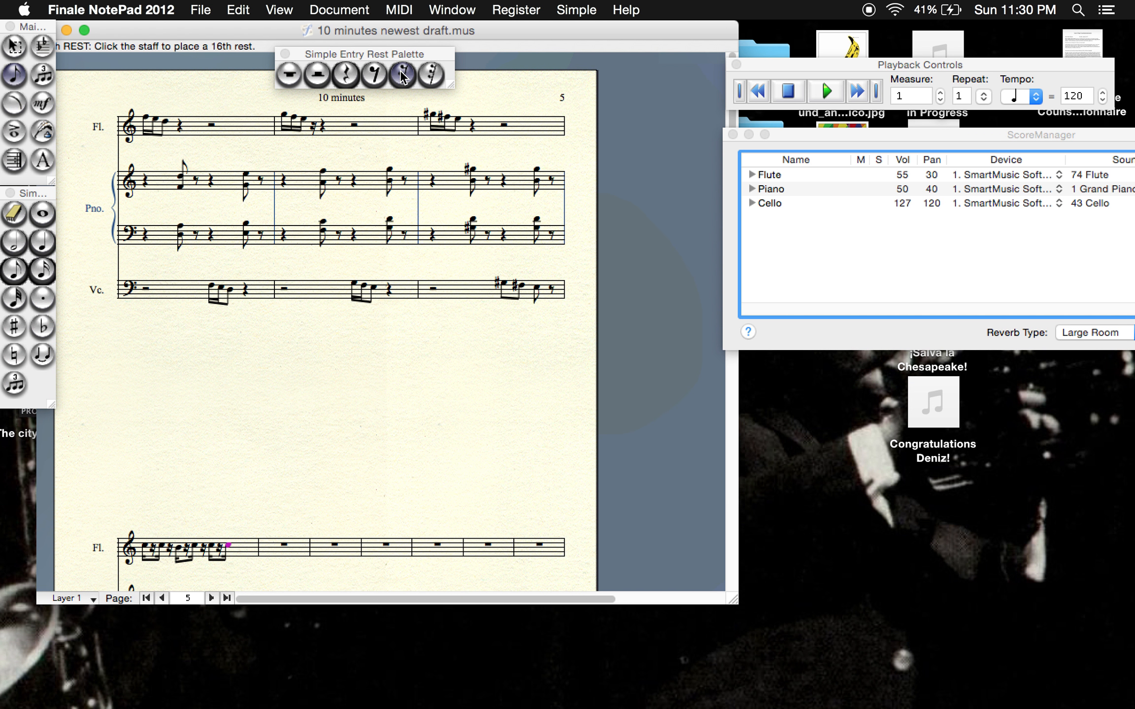
scroll(337, 403, down, 3)
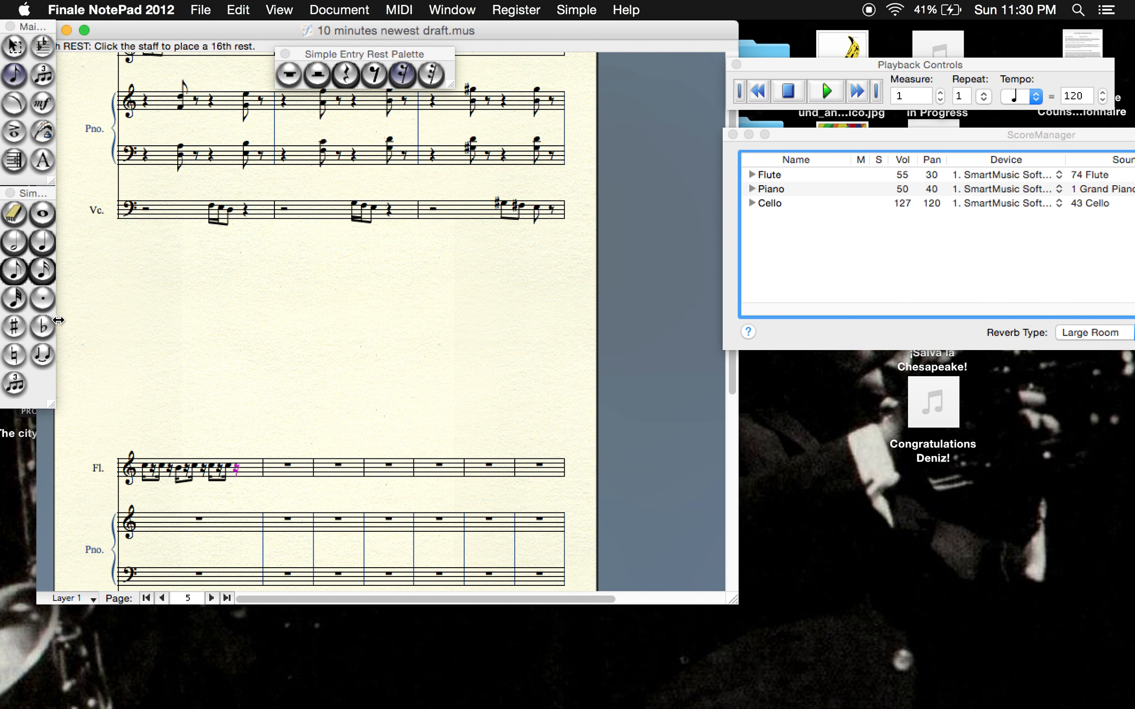
click(42, 270)
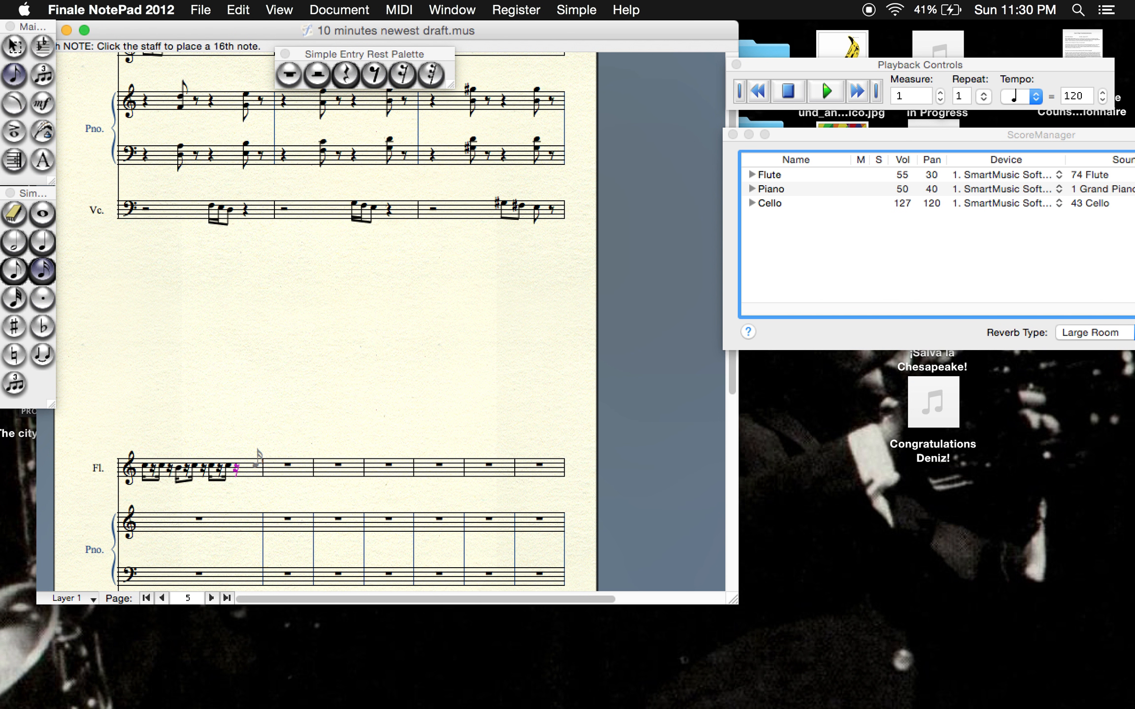
click(256, 458)
click(403, 73)
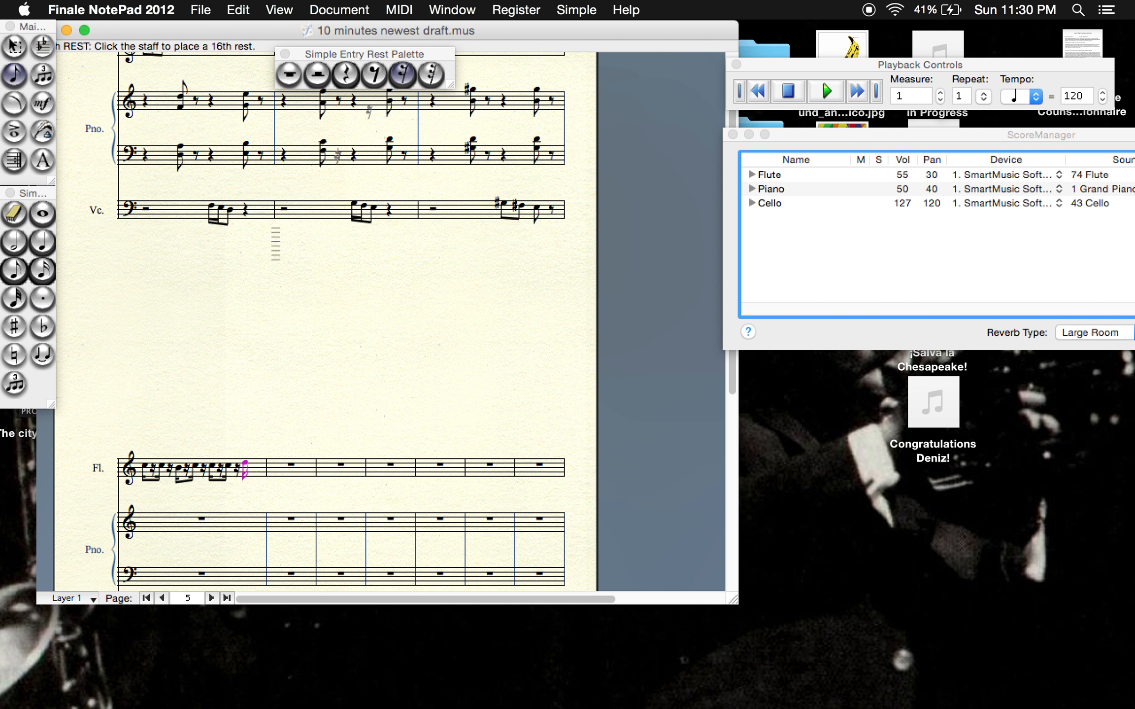
click(258, 467)
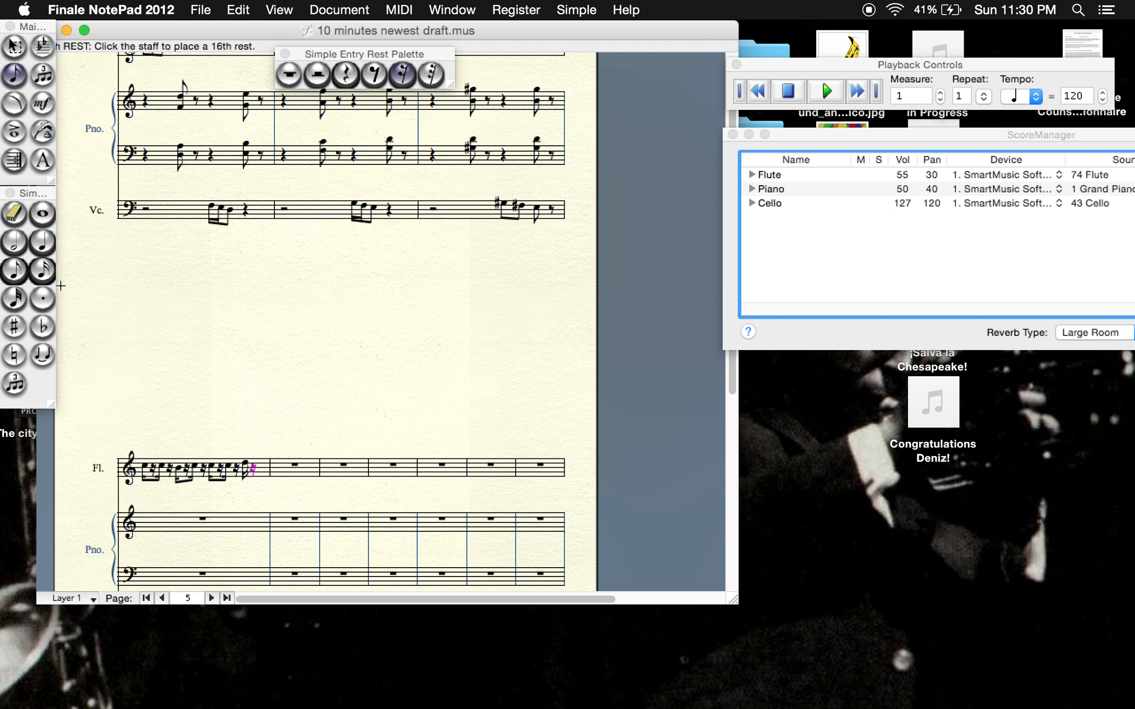
click(47, 272)
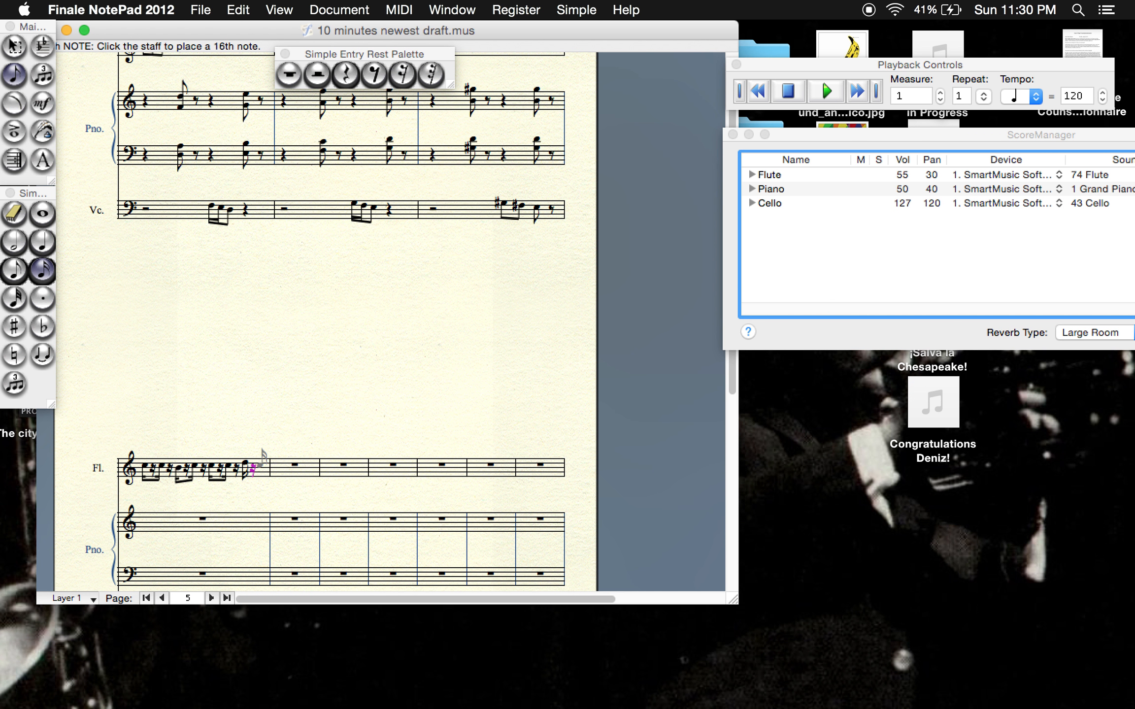
click(260, 462)
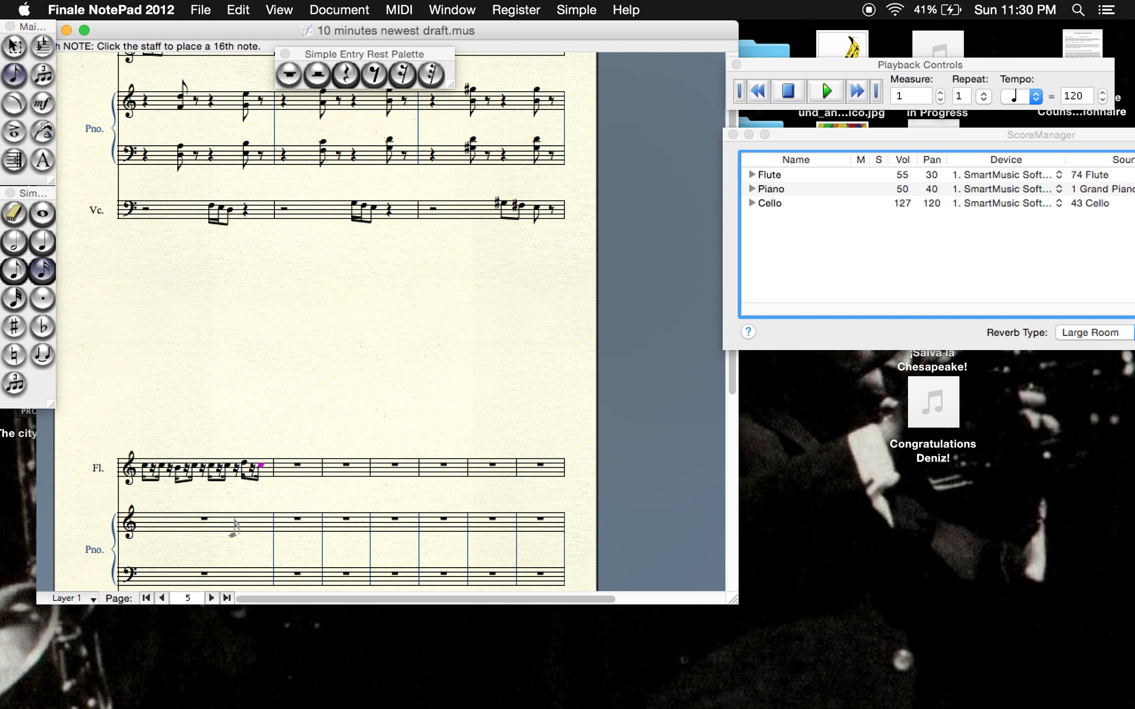
click(163, 598)
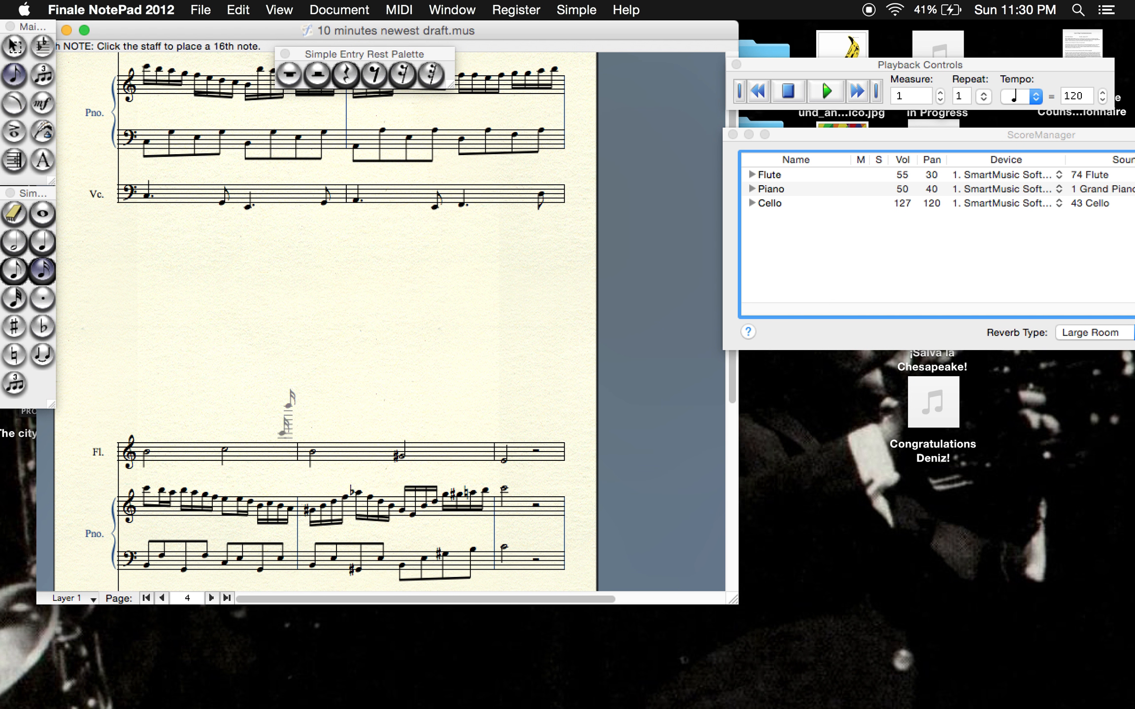
click(211, 598)
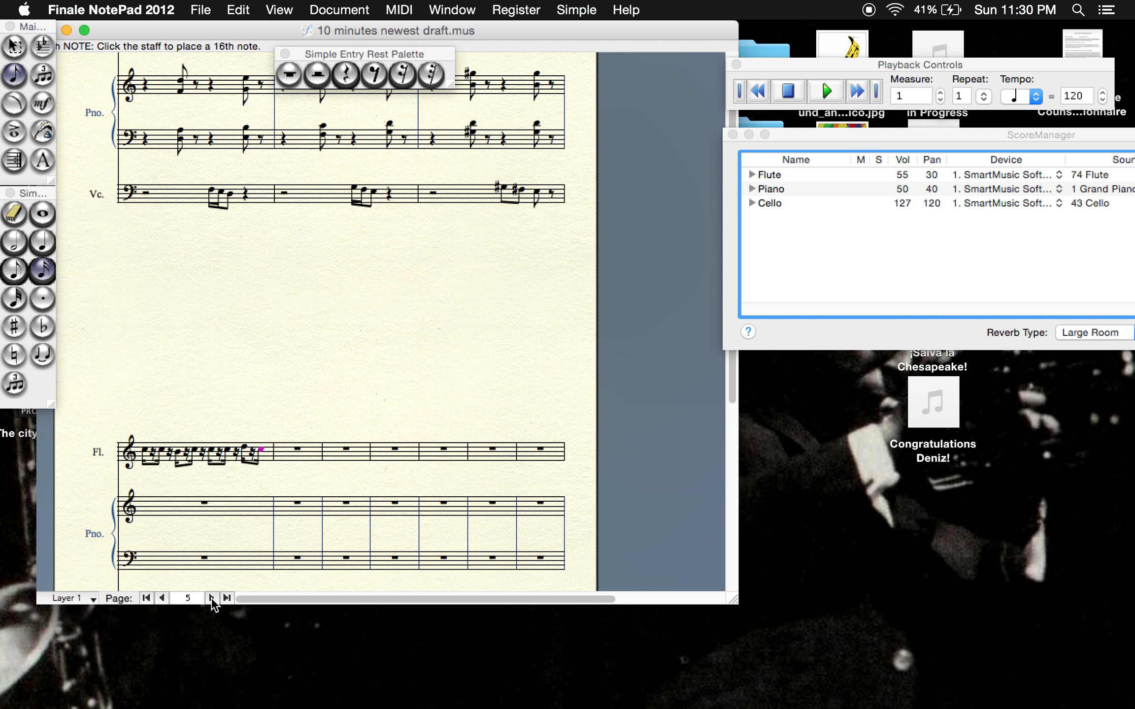
scroll(283, 432, down, 3)
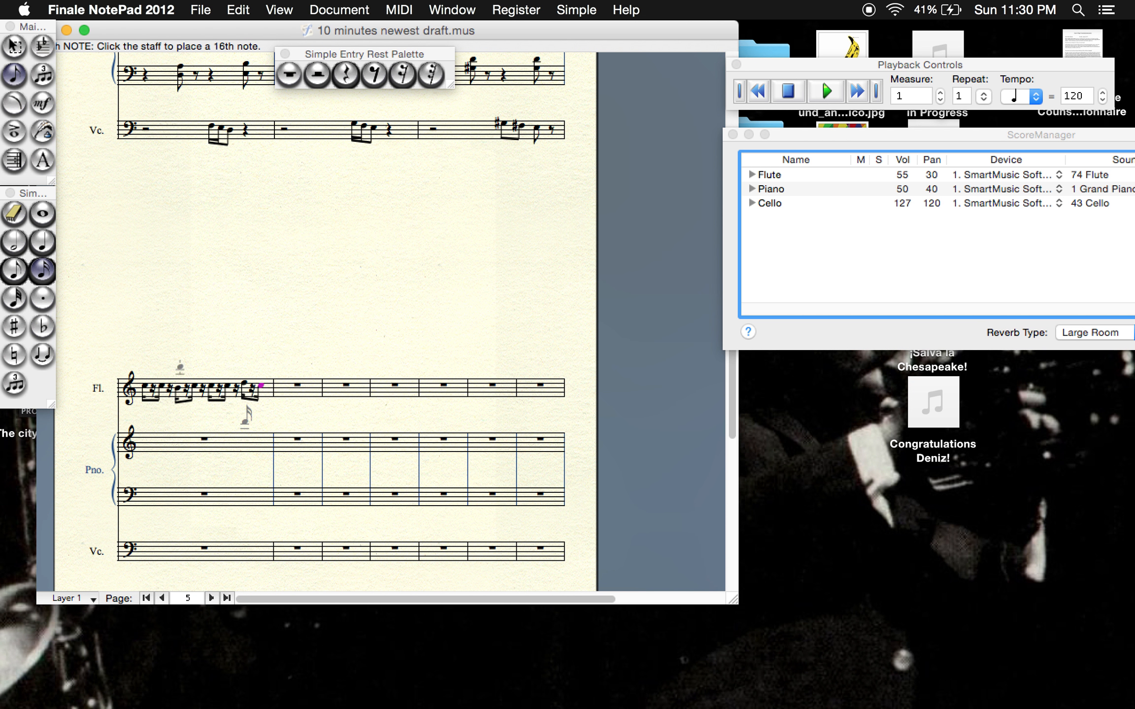
Place an eighth note at the start of the piano's treble and bass staves in page 5's fourth measure.
click(14, 270)
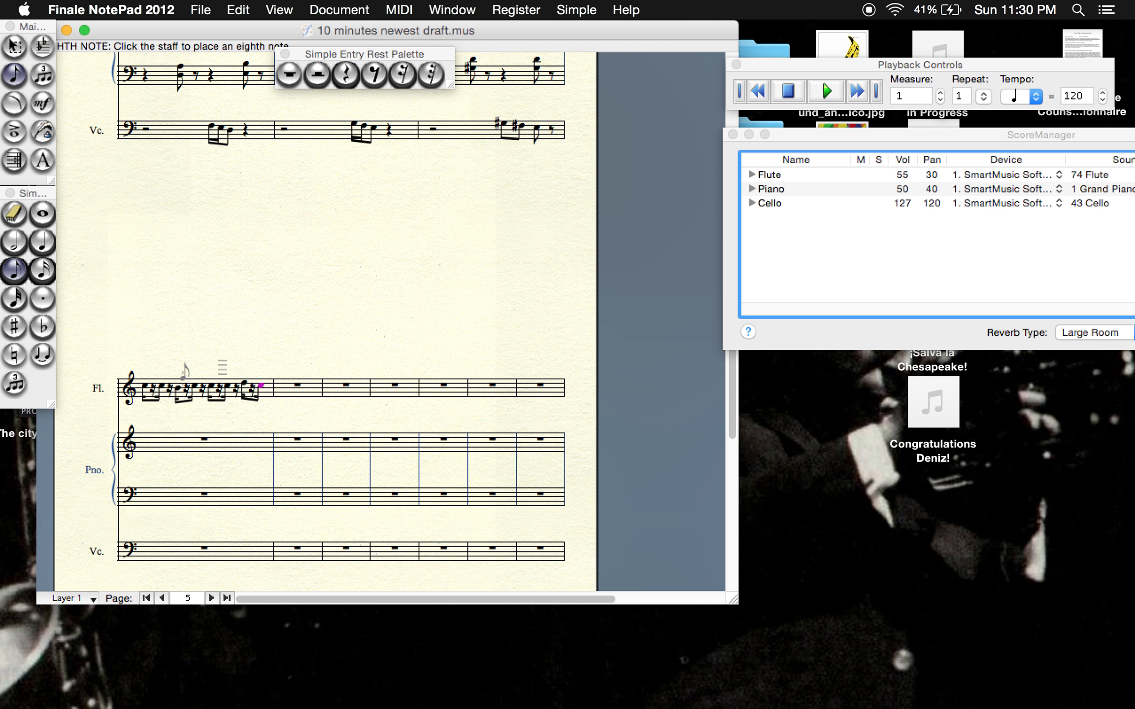
scroll(185, 372, up, 5)
scroll(185, 372, down, 6)
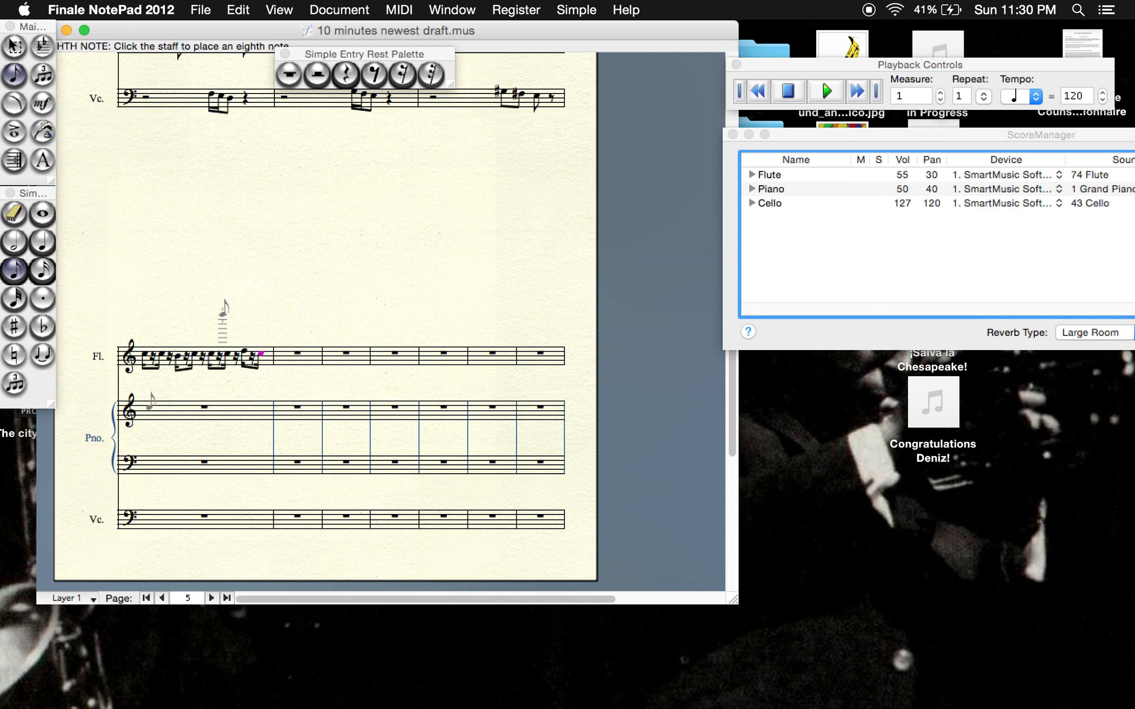
click(144, 409)
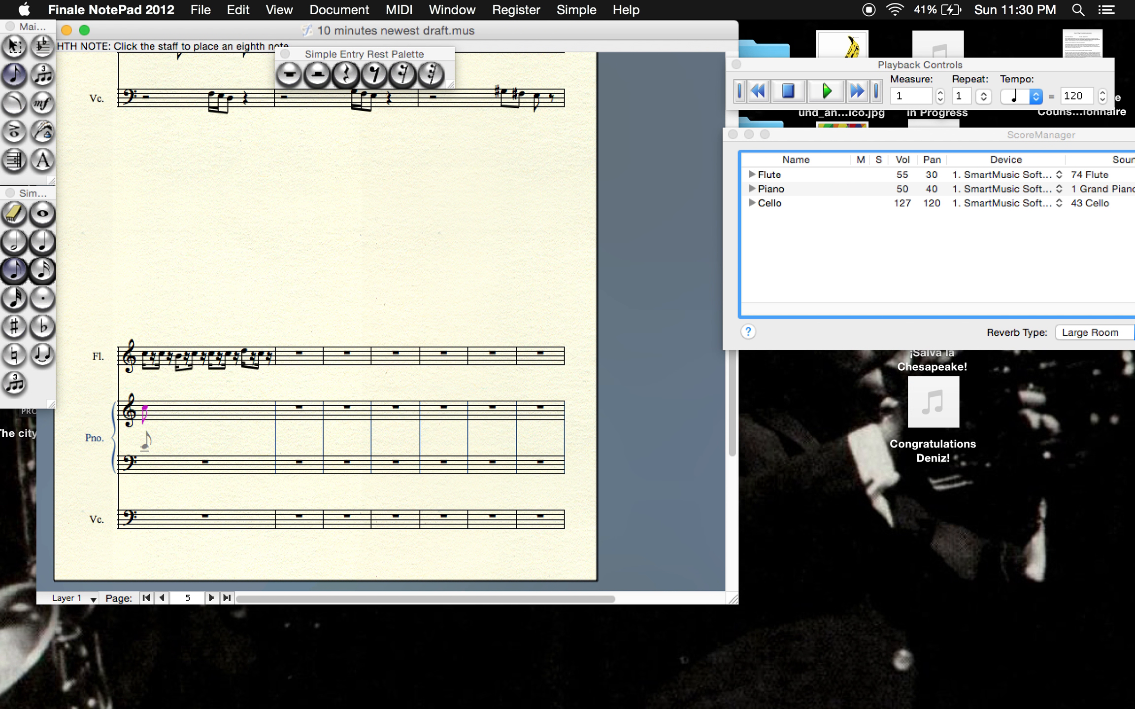
click(145, 447)
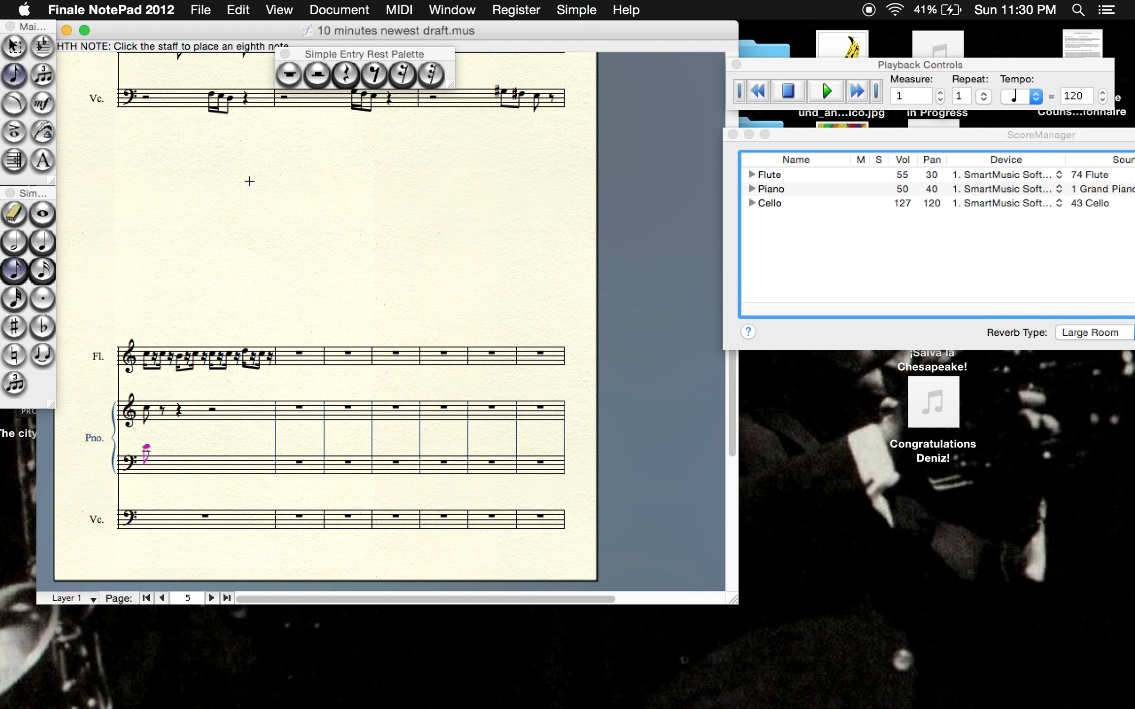
Fill the first beat of the piano bass's fourth measure on page 5 with two 16th notes, each followed by a 16th rest.
click(42, 270)
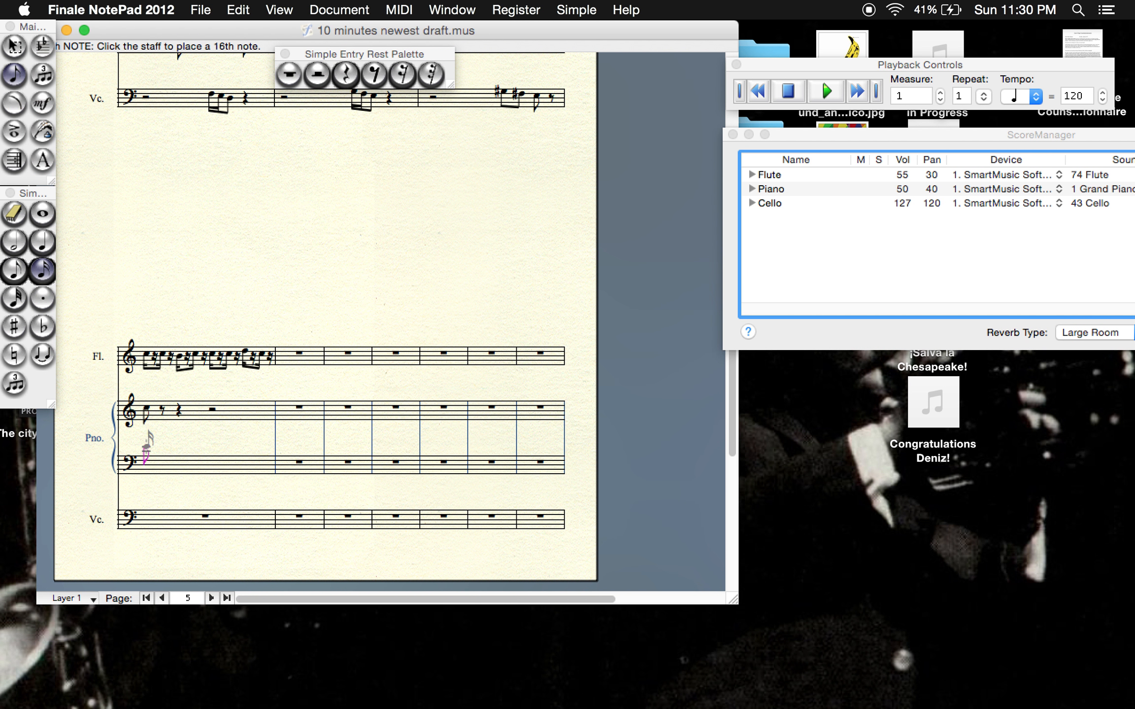
click(403, 74)
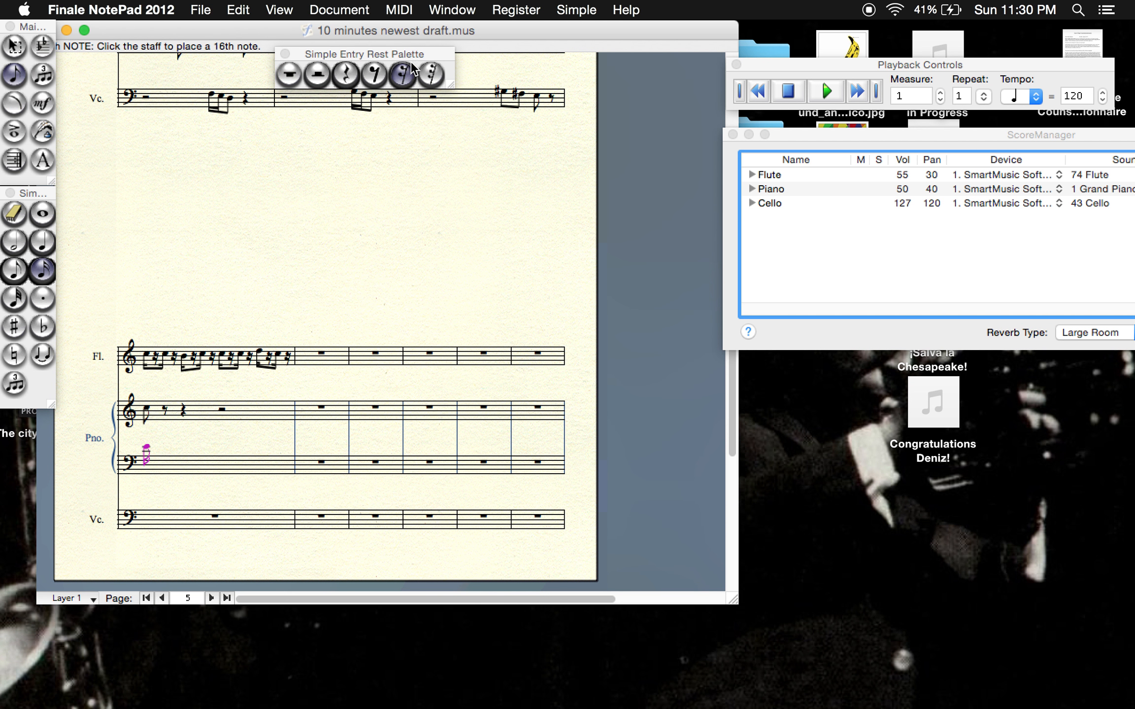
click(172, 450)
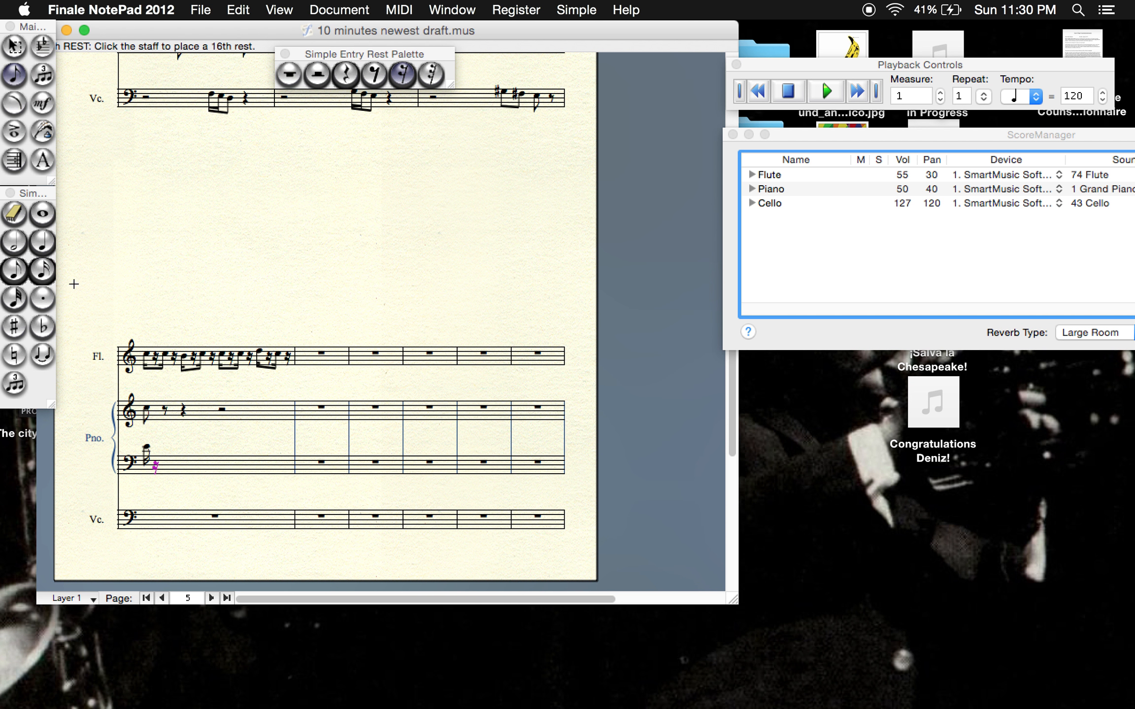
click(42, 269)
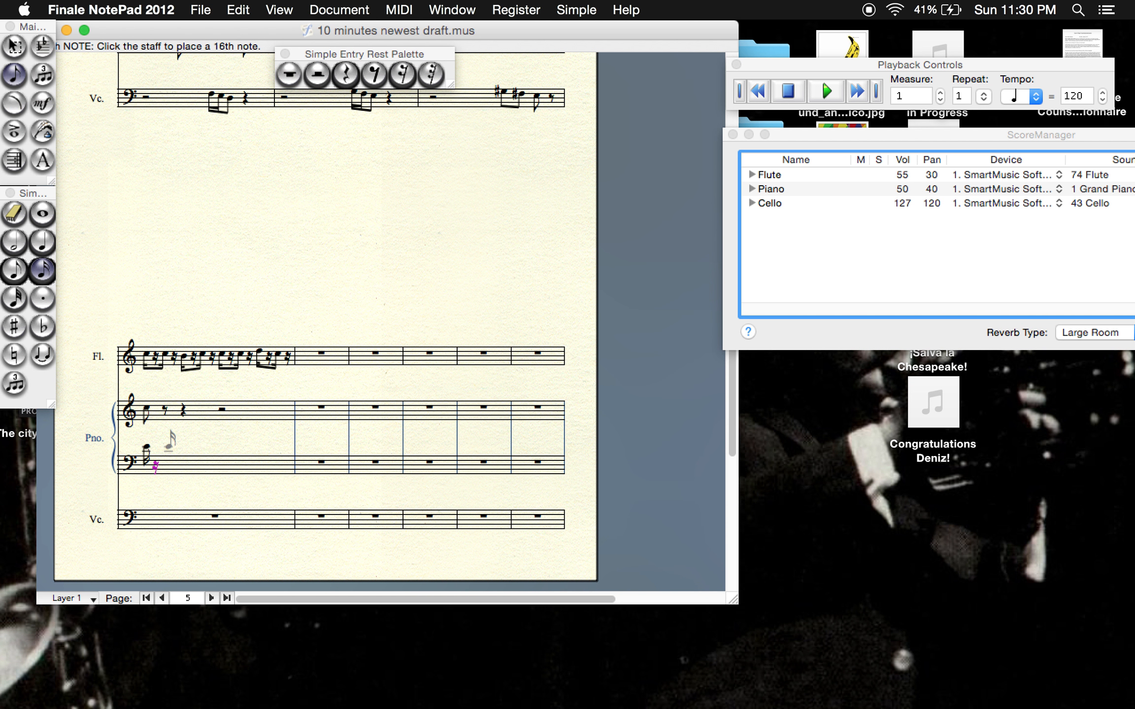
click(167, 446)
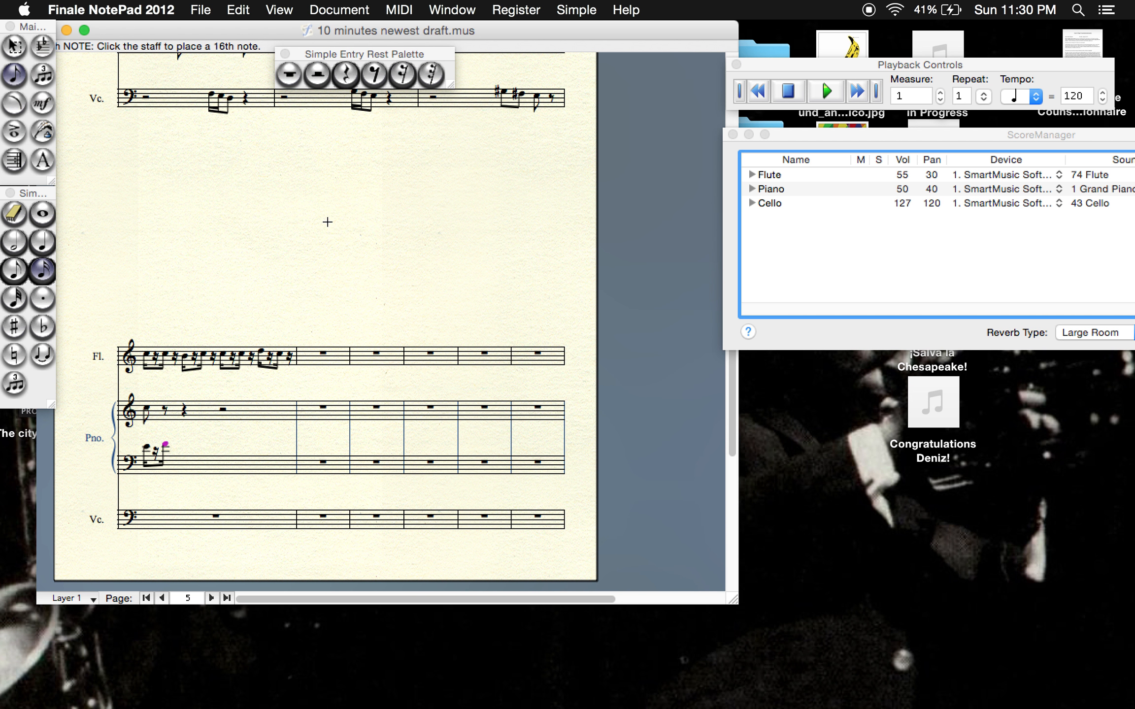
click(403, 74)
click(194, 449)
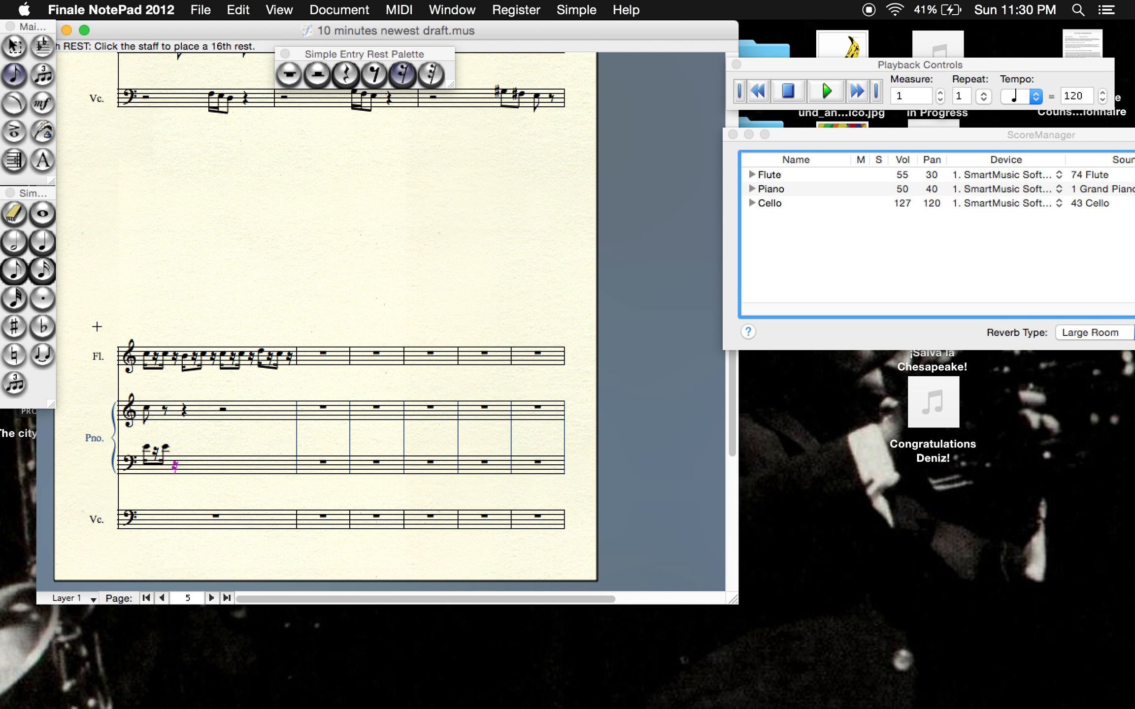
Fill the second beat of the piano bass's fourth measure with two 16th notes at the same pitch, each followed by a 16th rest.
click(42, 270)
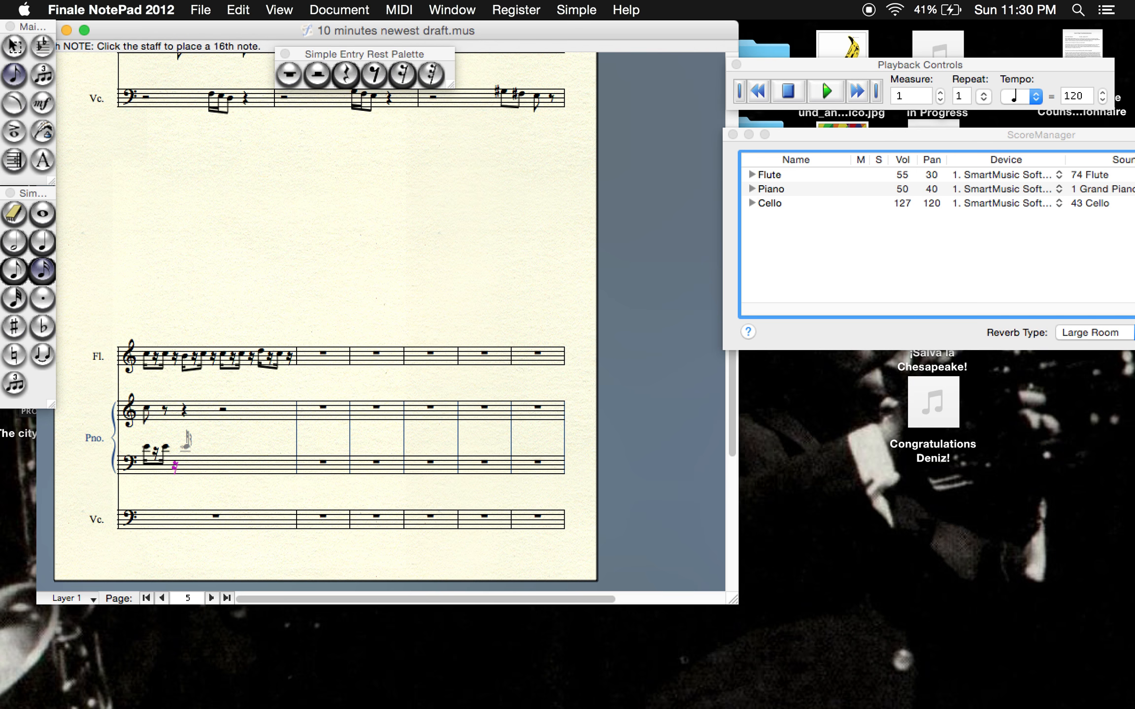
click(185, 447)
click(401, 77)
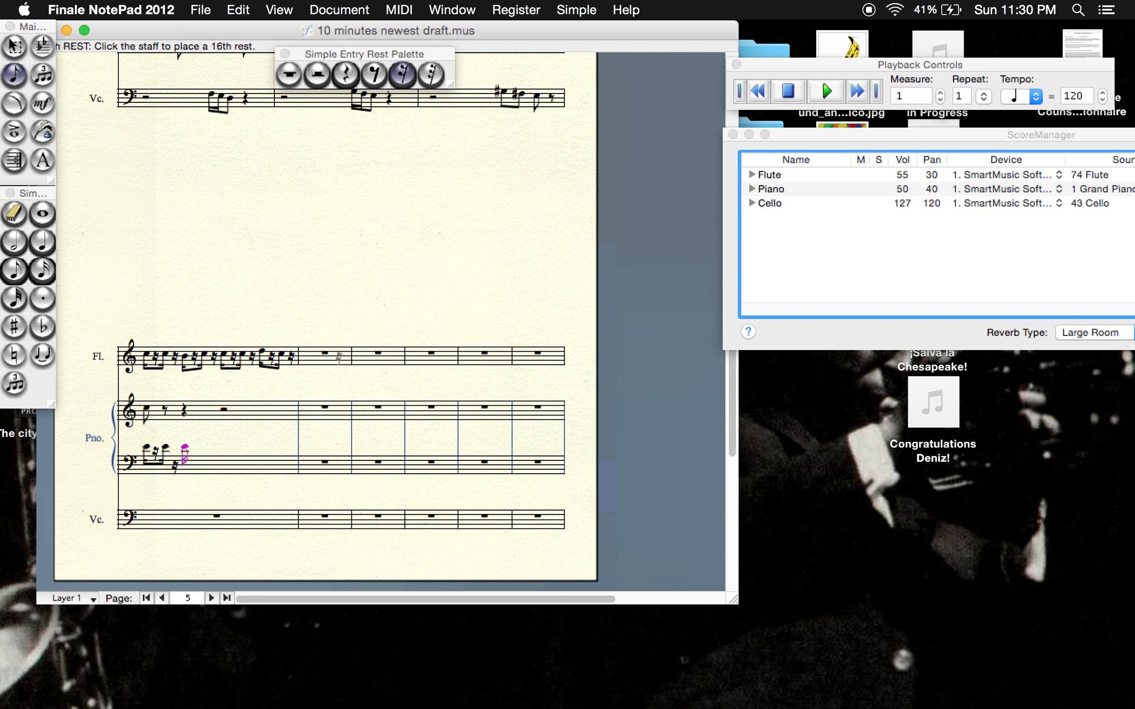
click(42, 270)
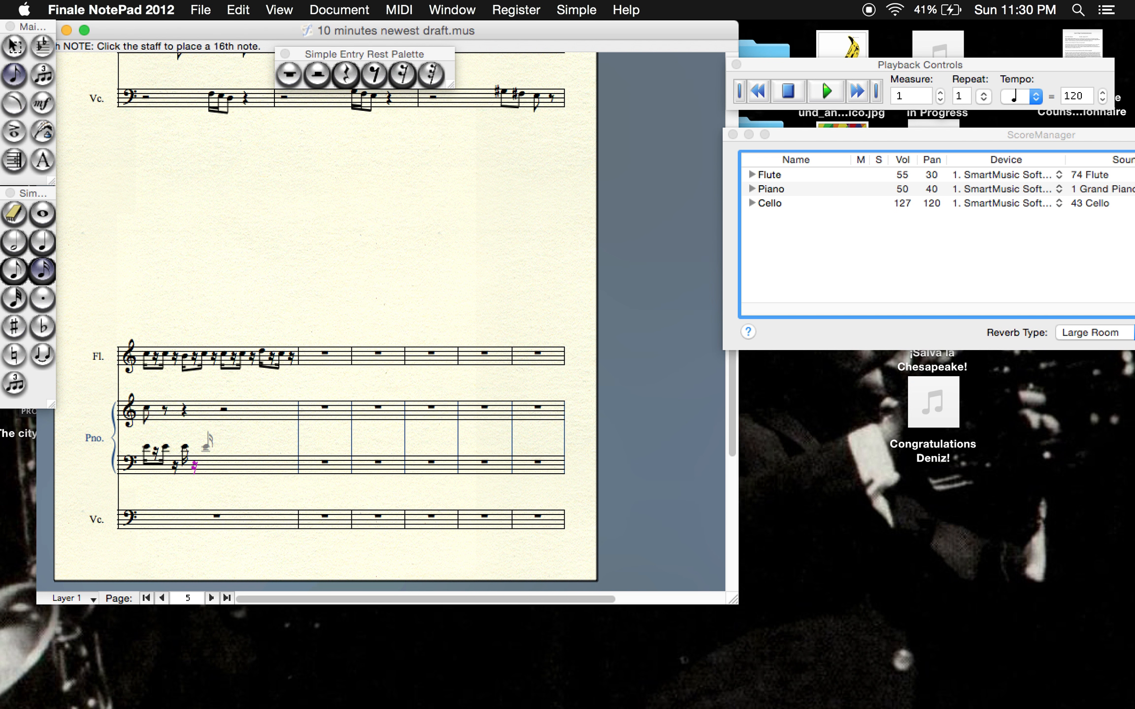
click(206, 446)
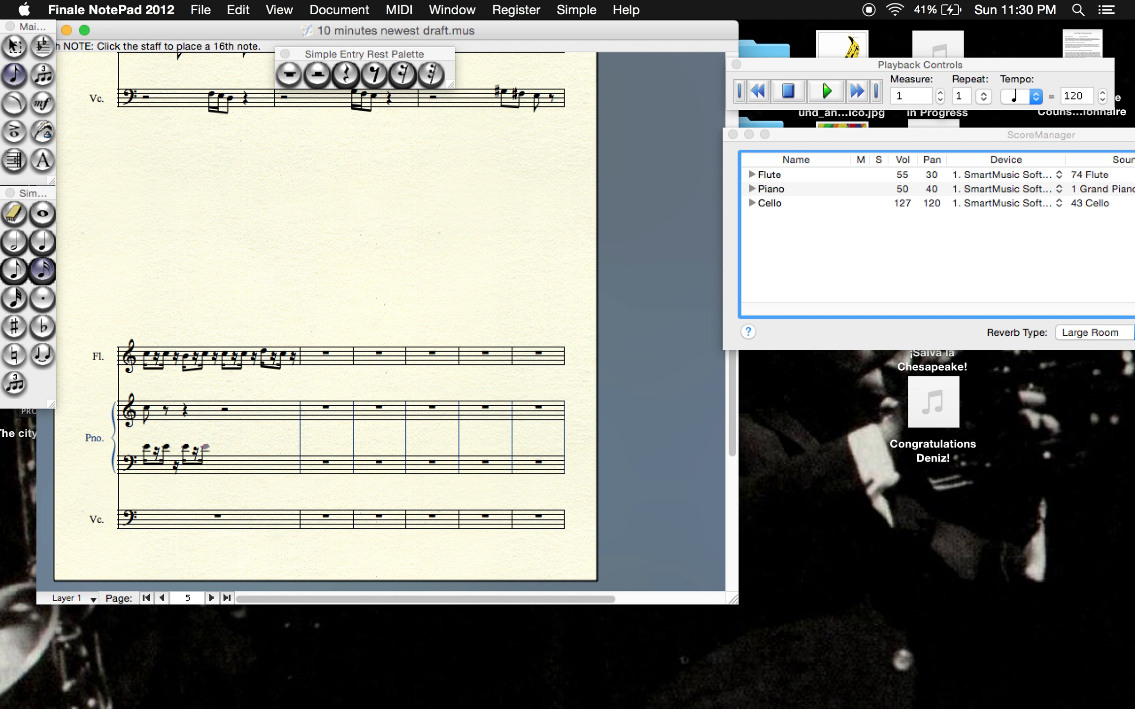
click(392, 75)
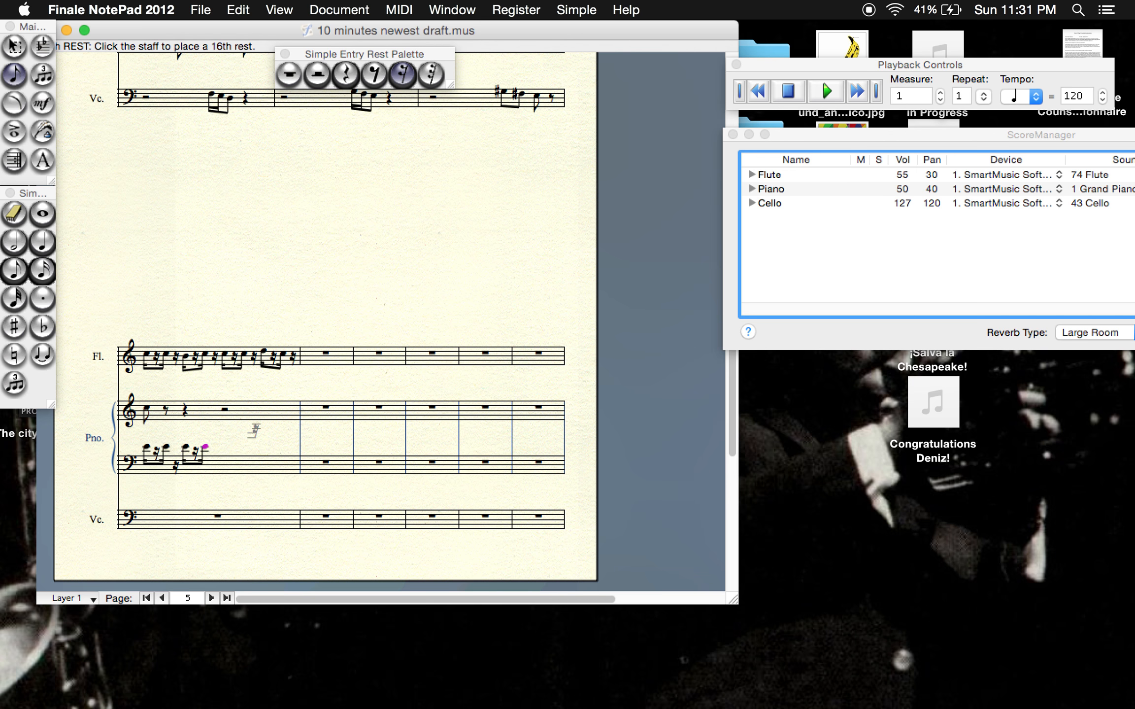
Fill the third beat of the piano bass's fourth measure with two 16th notes at the same pitch, each followed by a 16th rest.
click(42, 270)
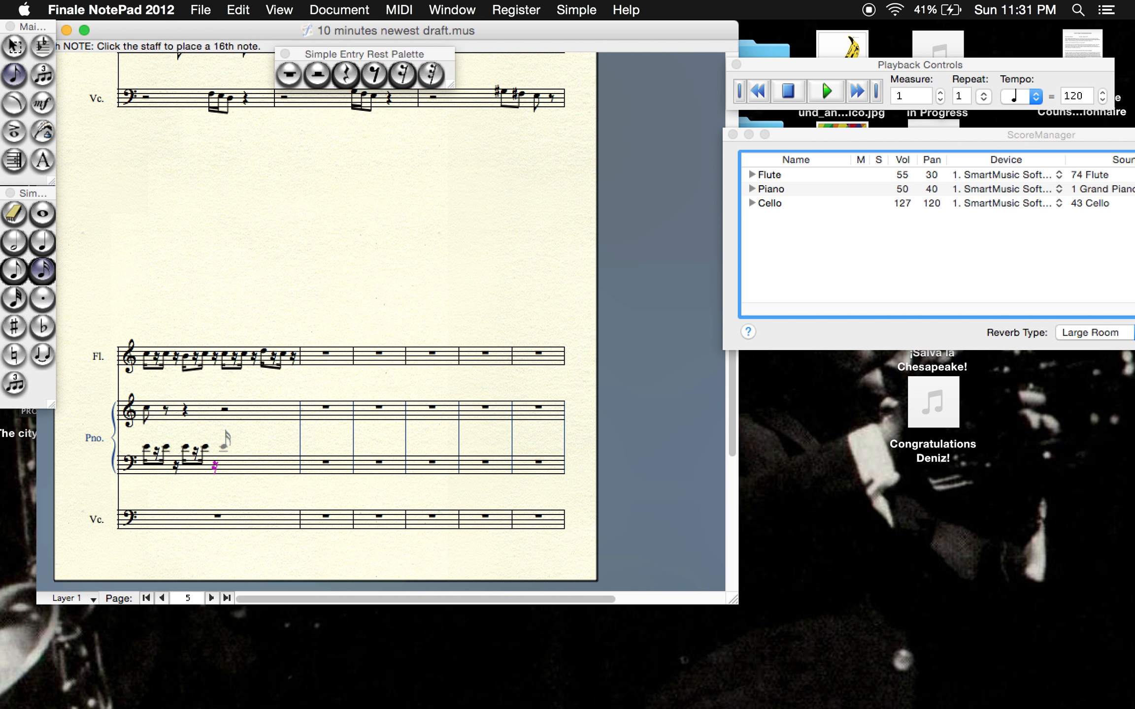
click(224, 446)
click(402, 75)
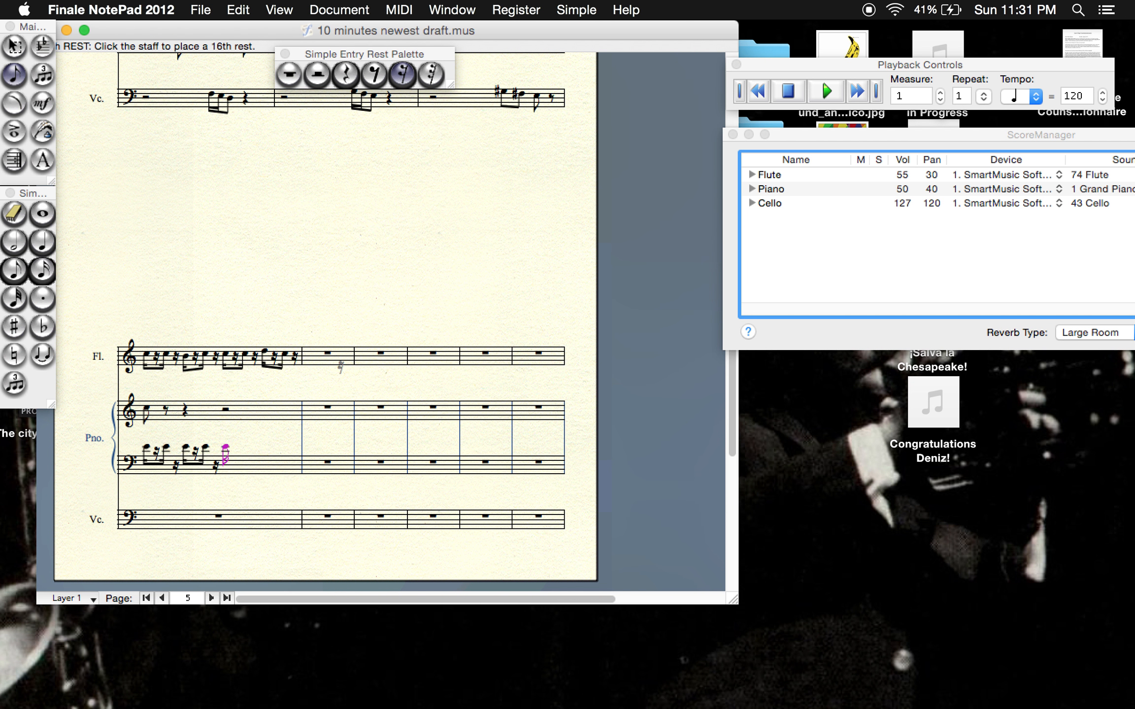
click(244, 462)
click(42, 270)
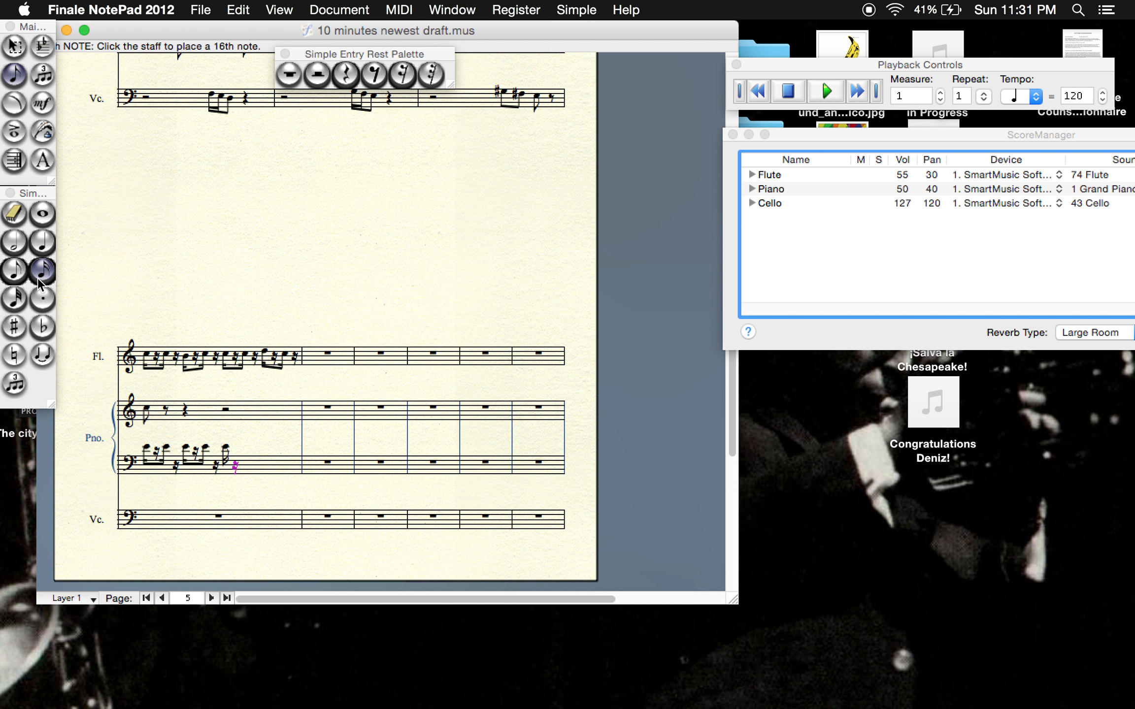
click(246, 446)
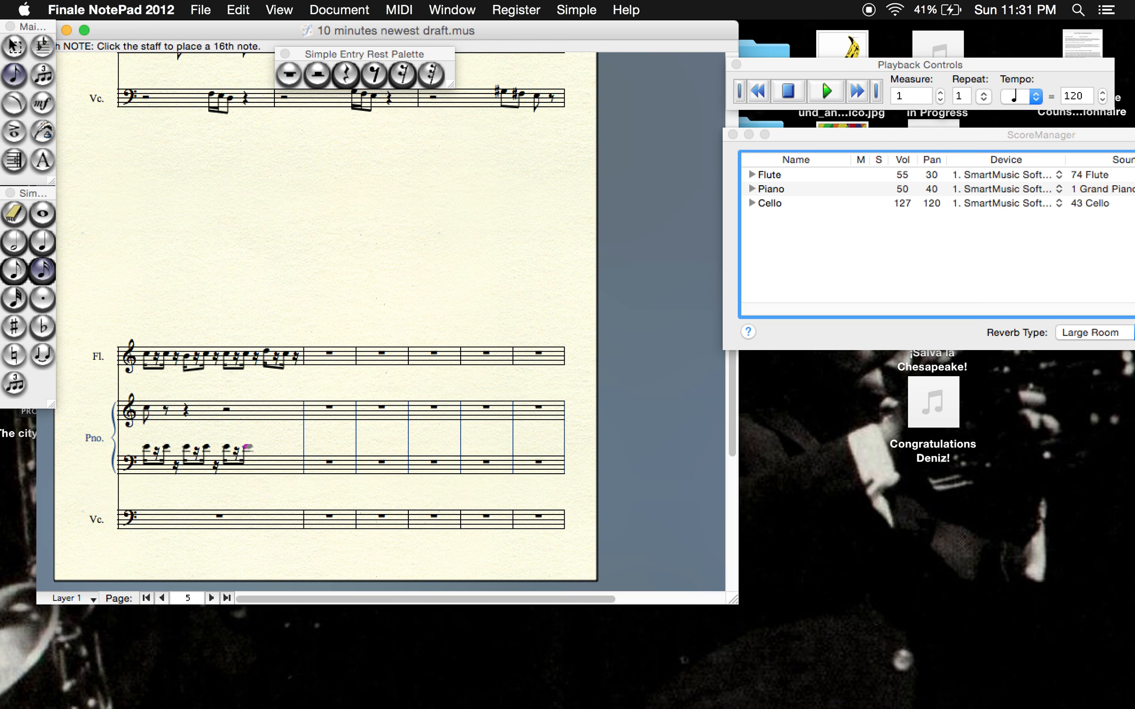
click(402, 75)
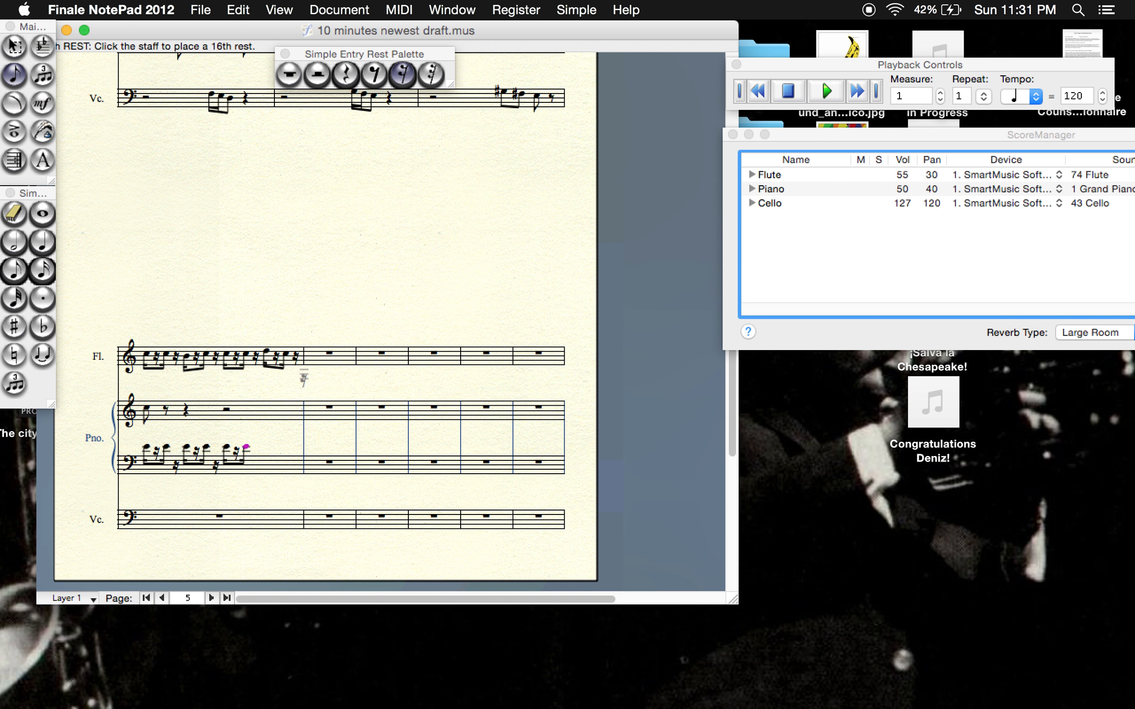
Complete the fourth beat of the piano bass's fourth measure with two 16th notes separated by a 16th rest.
click(42, 270)
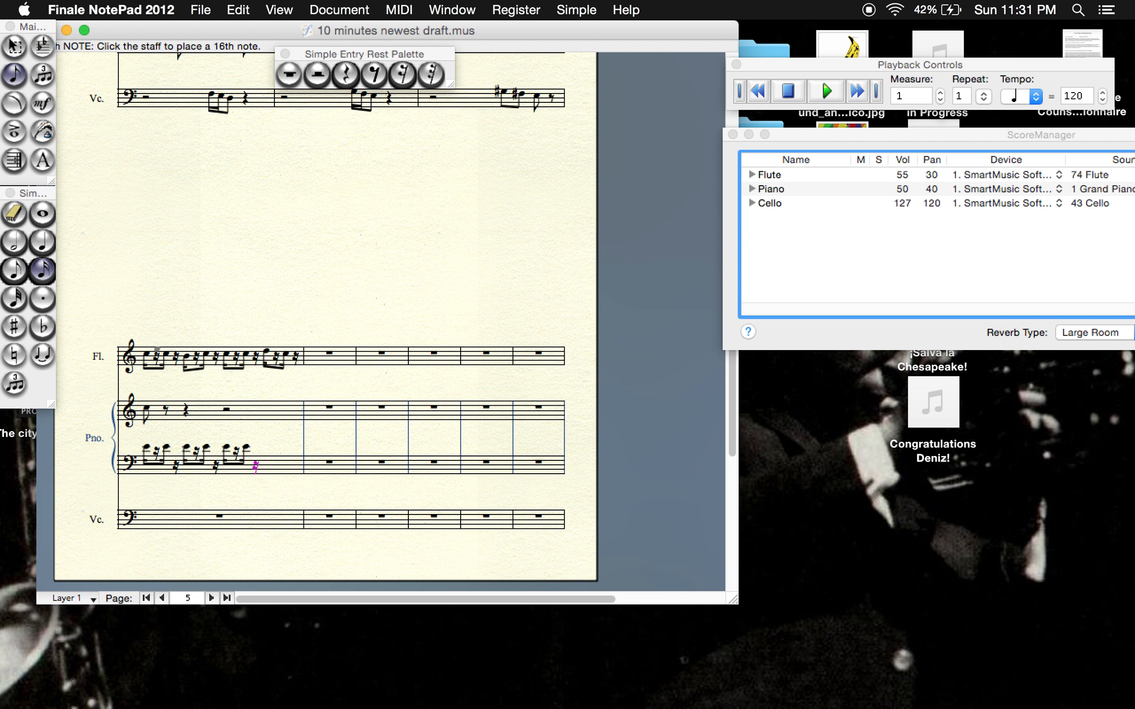
click(266, 447)
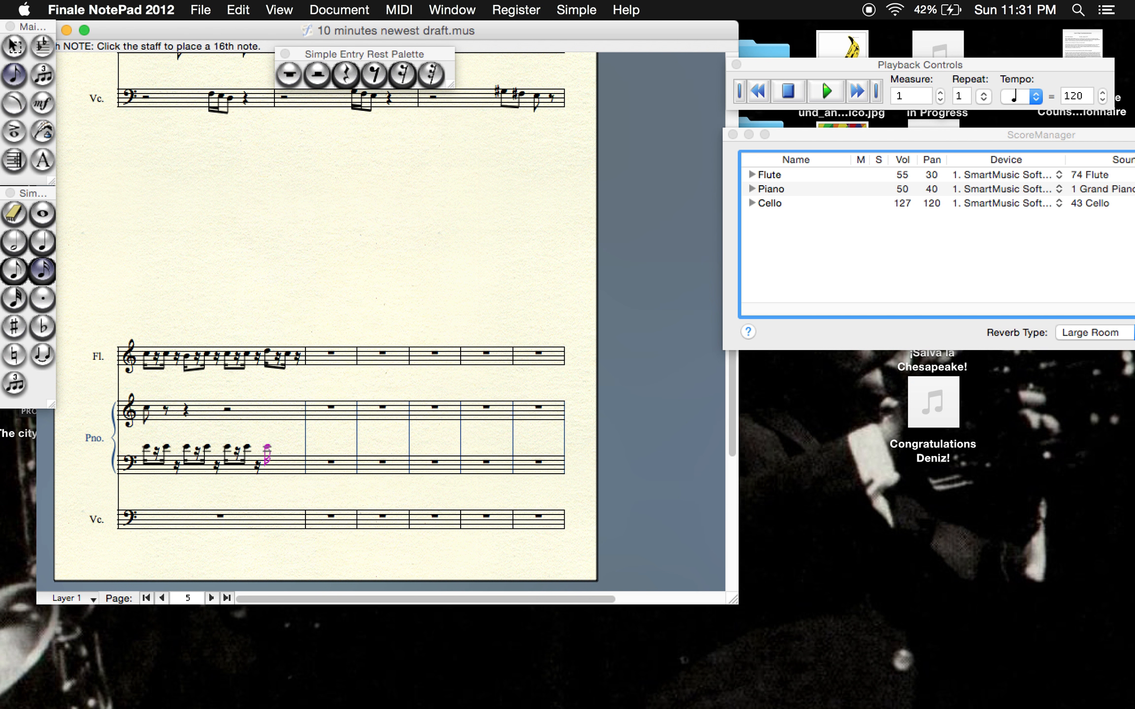
click(403, 75)
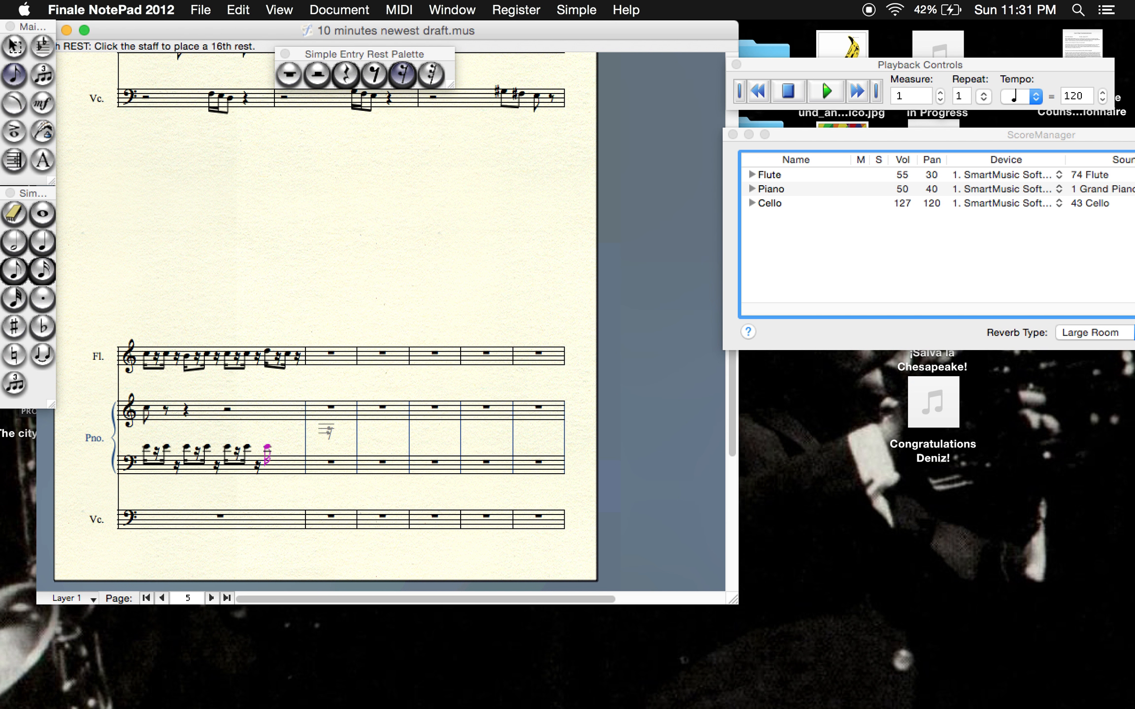
click(278, 459)
click(41, 270)
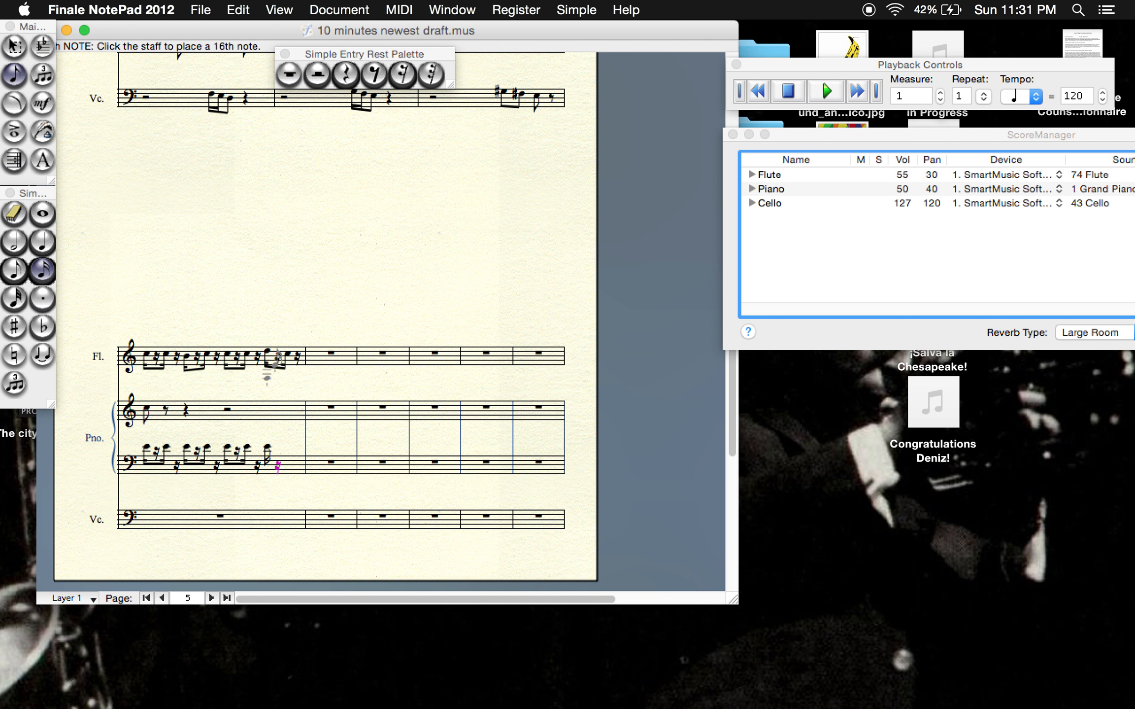
click(290, 445)
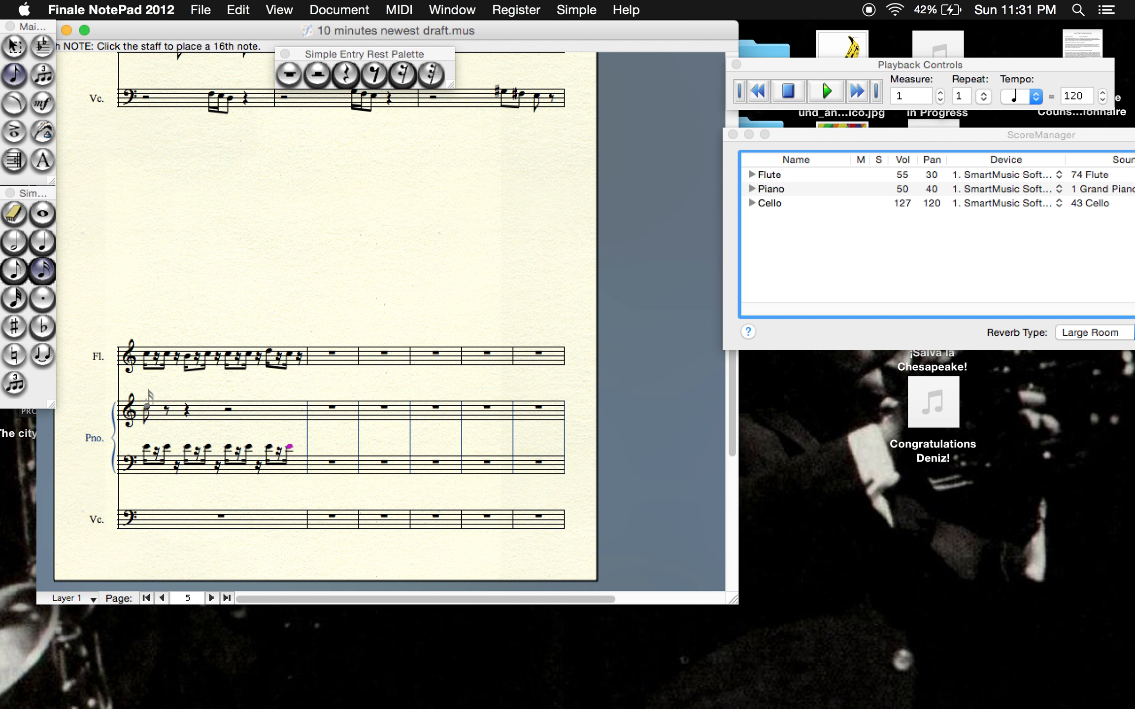
Fill the first beat of the piano treble's fourth measure with two 16th notes, each followed by a 16th rest, replacing the eighth note.
click(147, 408)
click(404, 75)
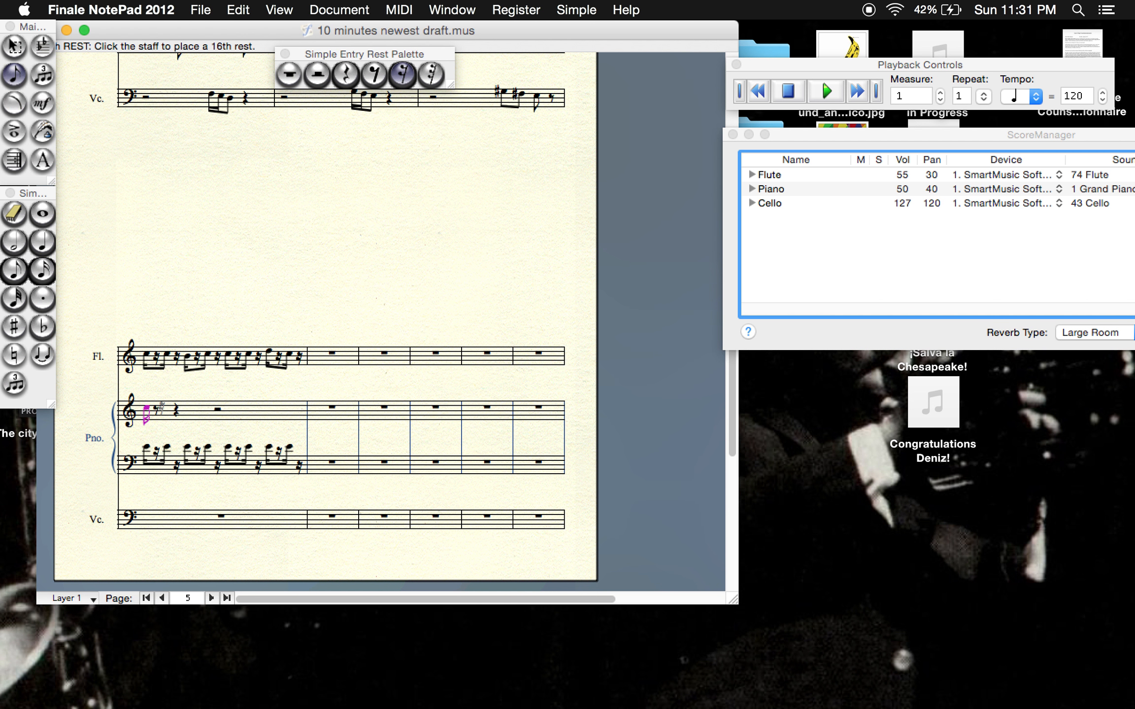
click(42, 270)
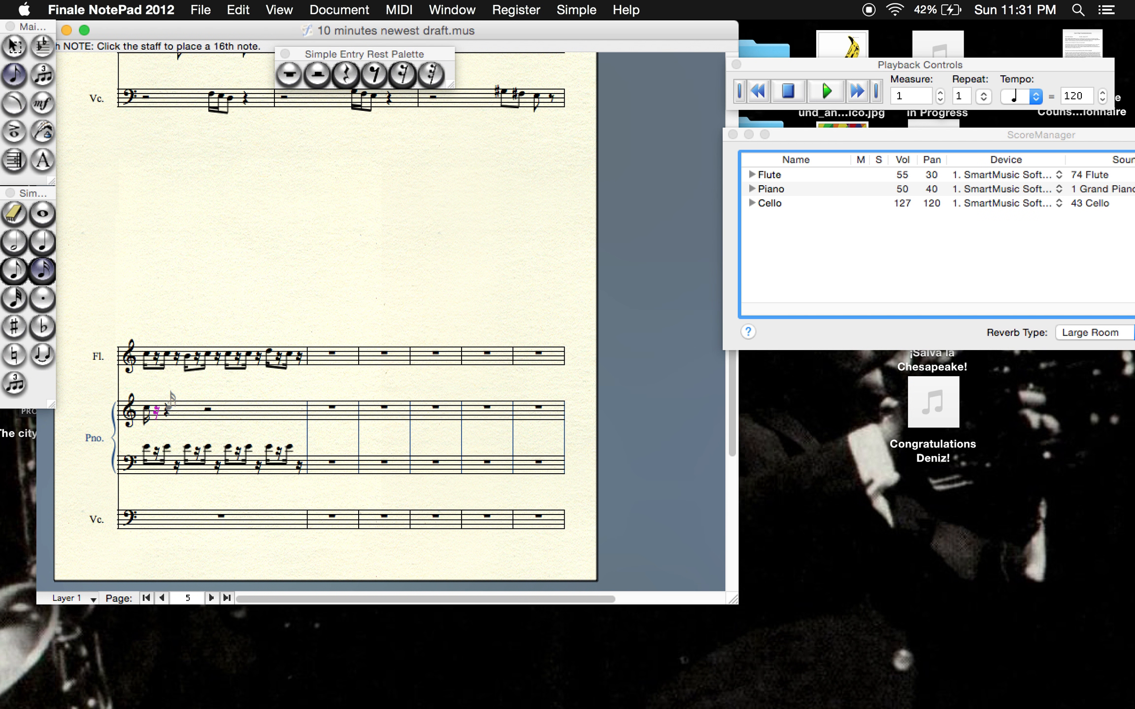
click(167, 409)
click(406, 75)
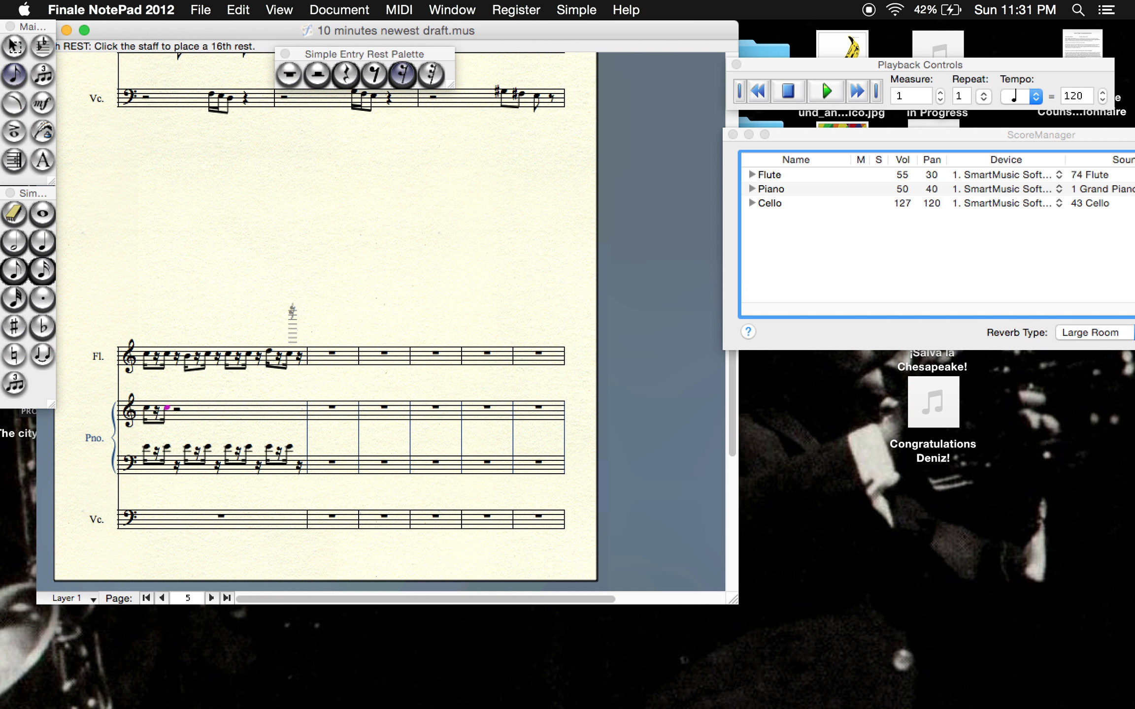
Fill the second beat of the piano treble's fourth measure with two 16th notes, each followed by a 16th rest.
click(42, 269)
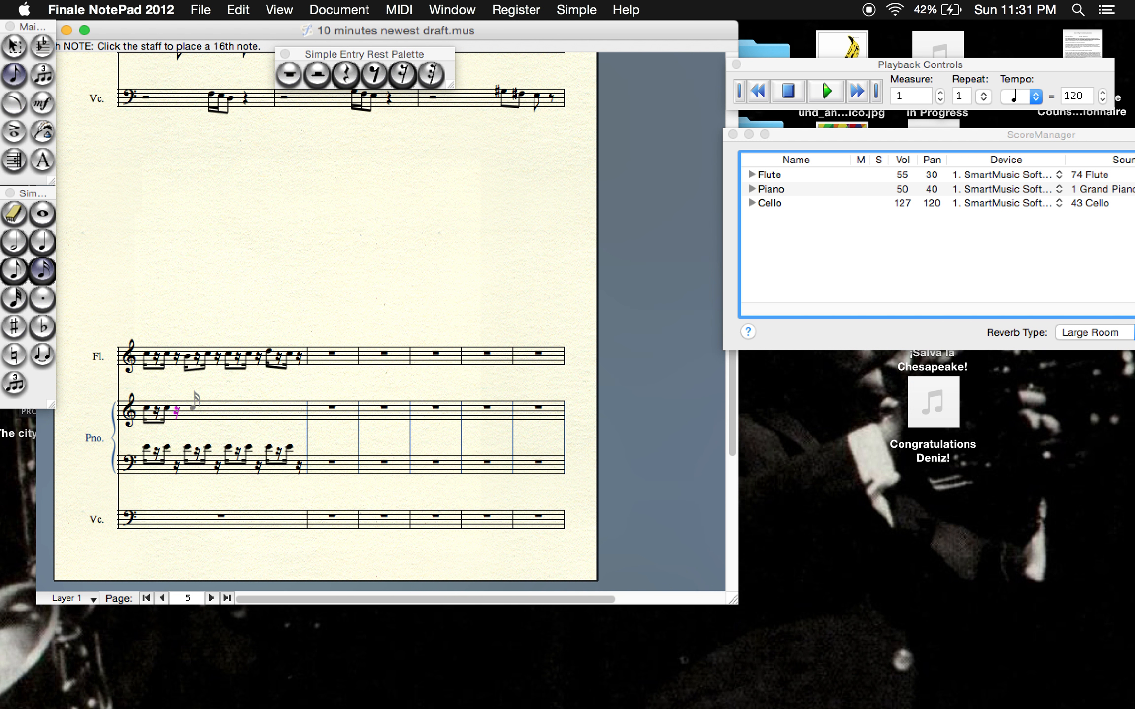
click(192, 406)
click(402, 74)
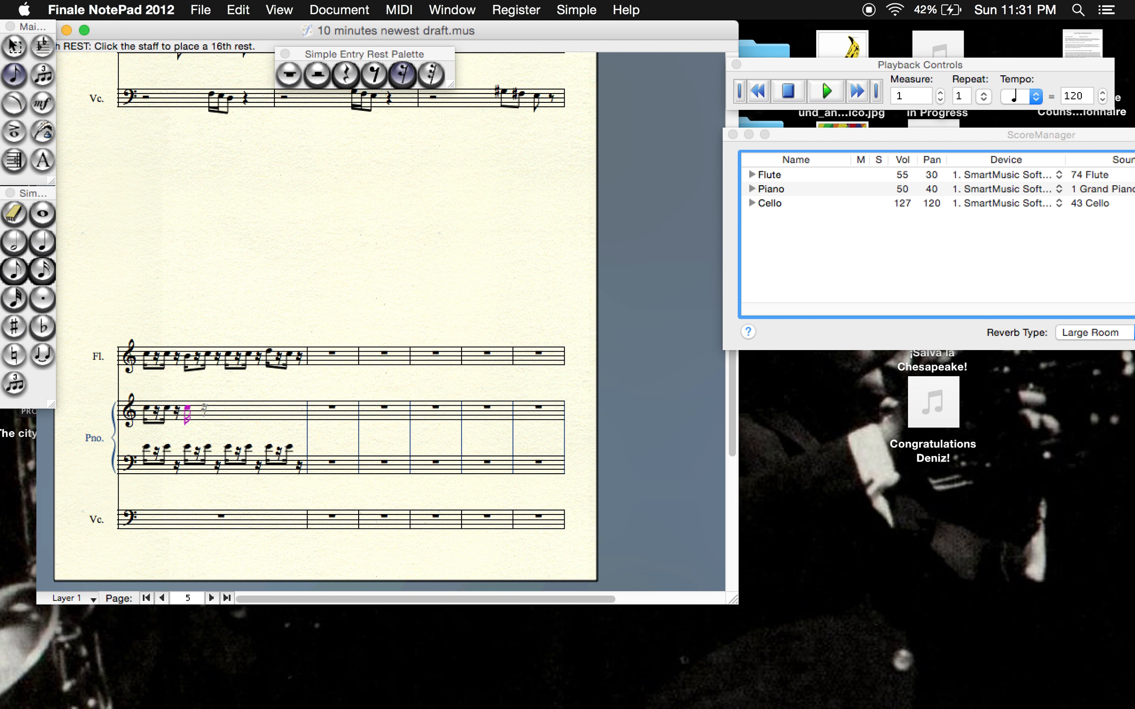
click(198, 411)
click(42, 269)
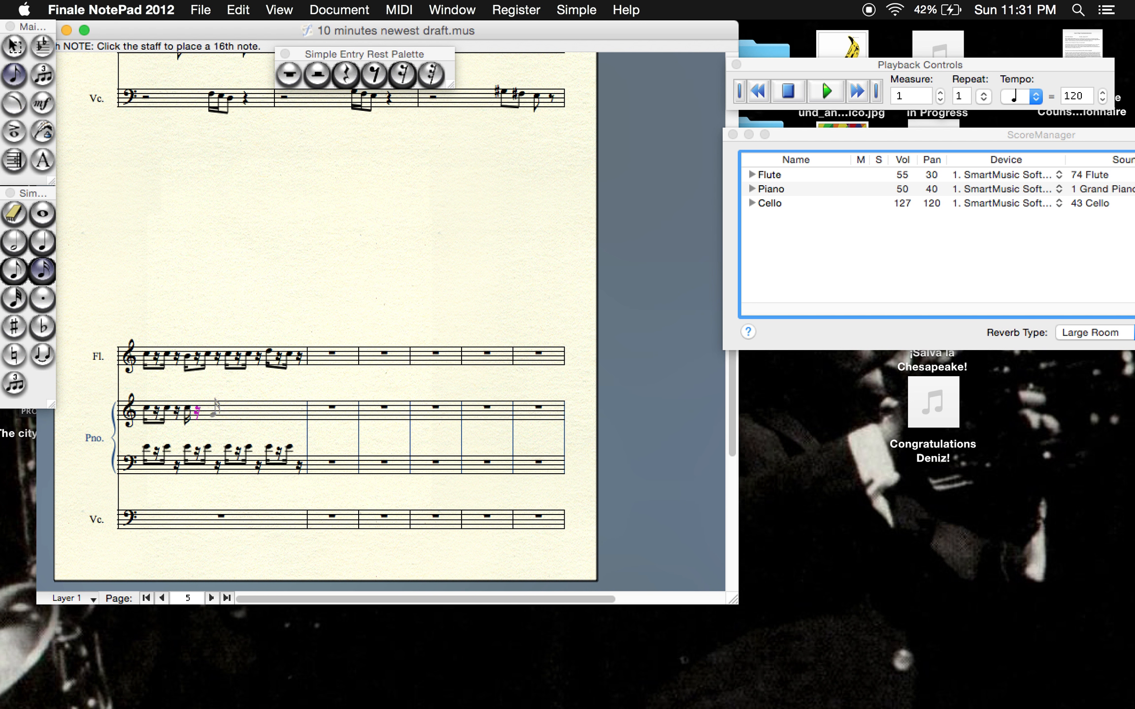
click(213, 406)
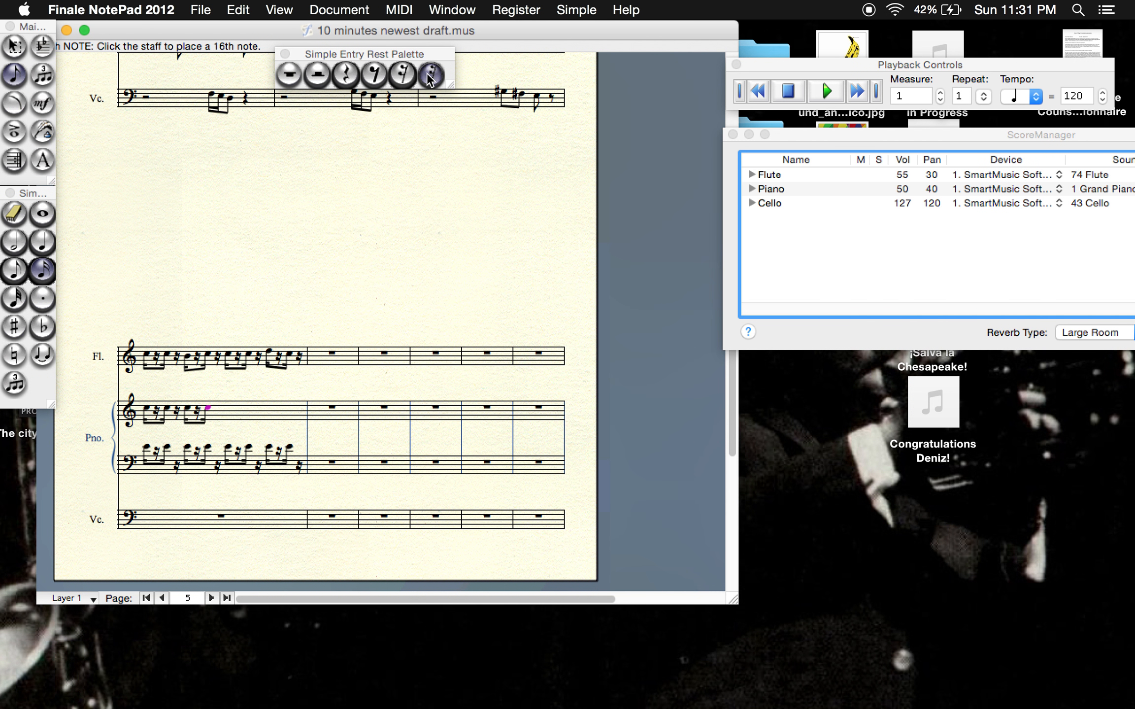
click(401, 74)
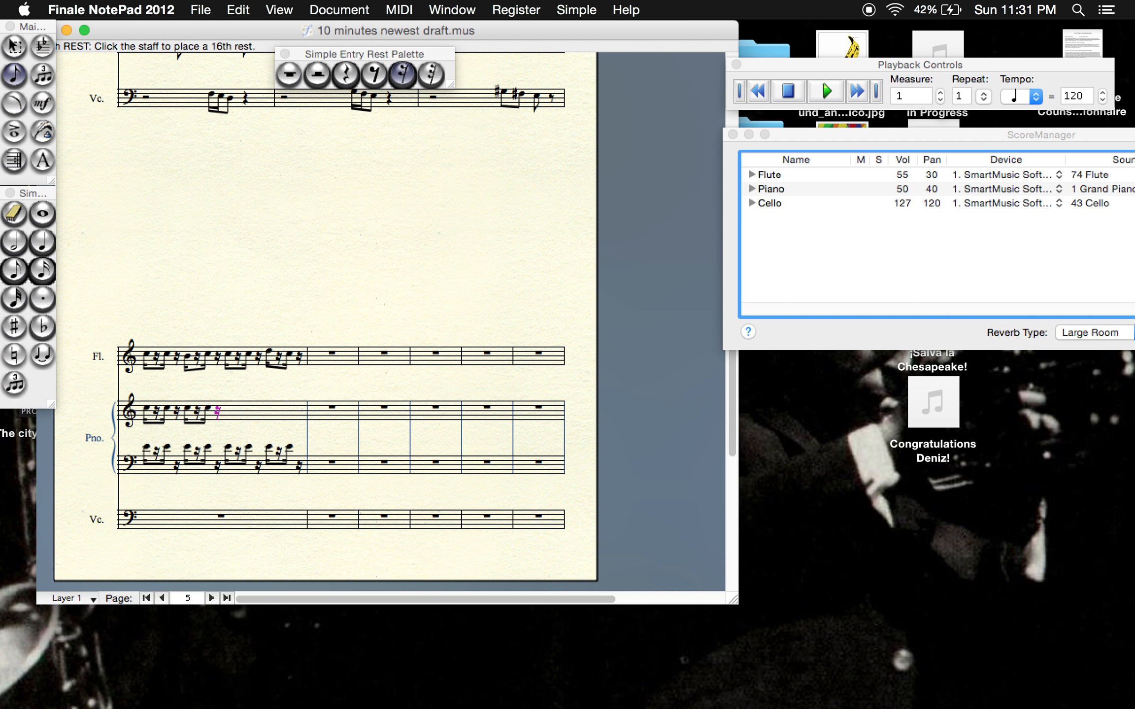
Fill the third beat of the piano treble's fourth measure with two 16th notes, each followed by a 16th rest.
click(42, 270)
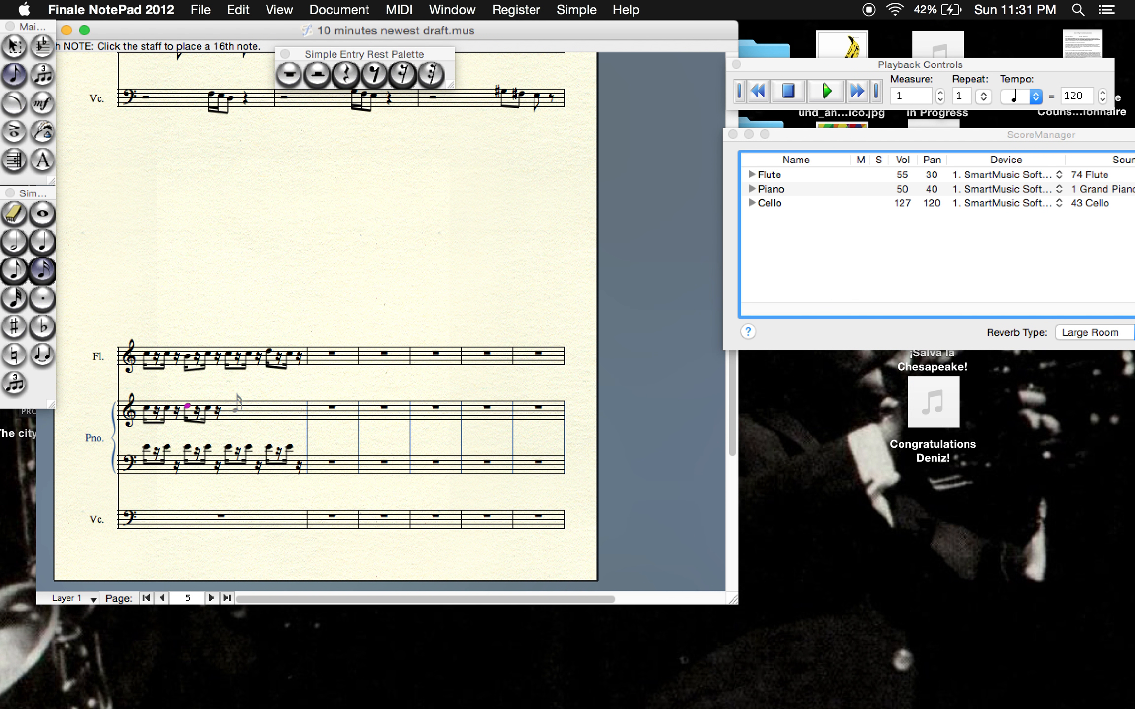
click(236, 409)
click(403, 74)
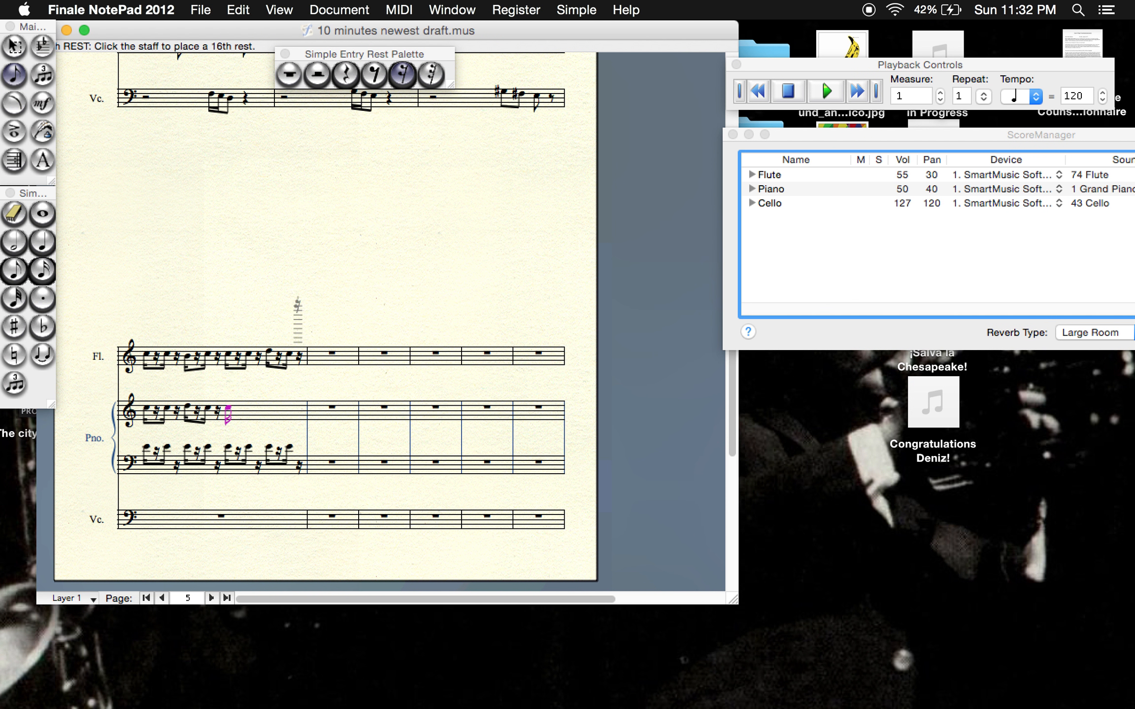
click(239, 413)
click(44, 269)
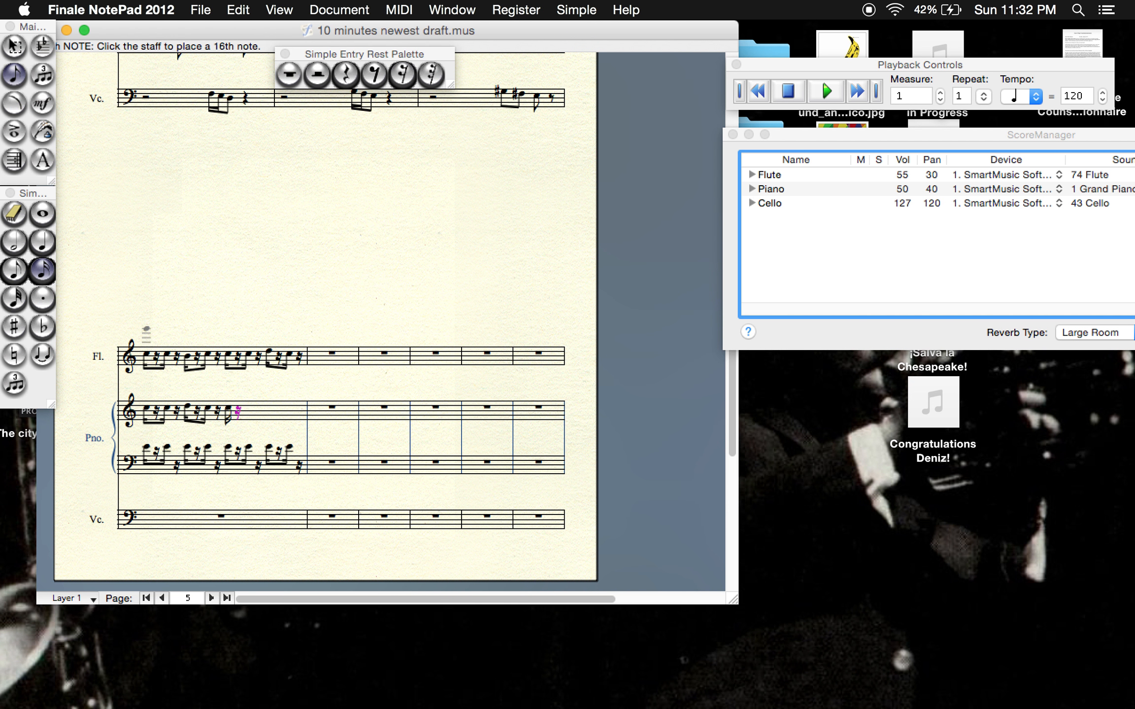
click(256, 400)
click(404, 79)
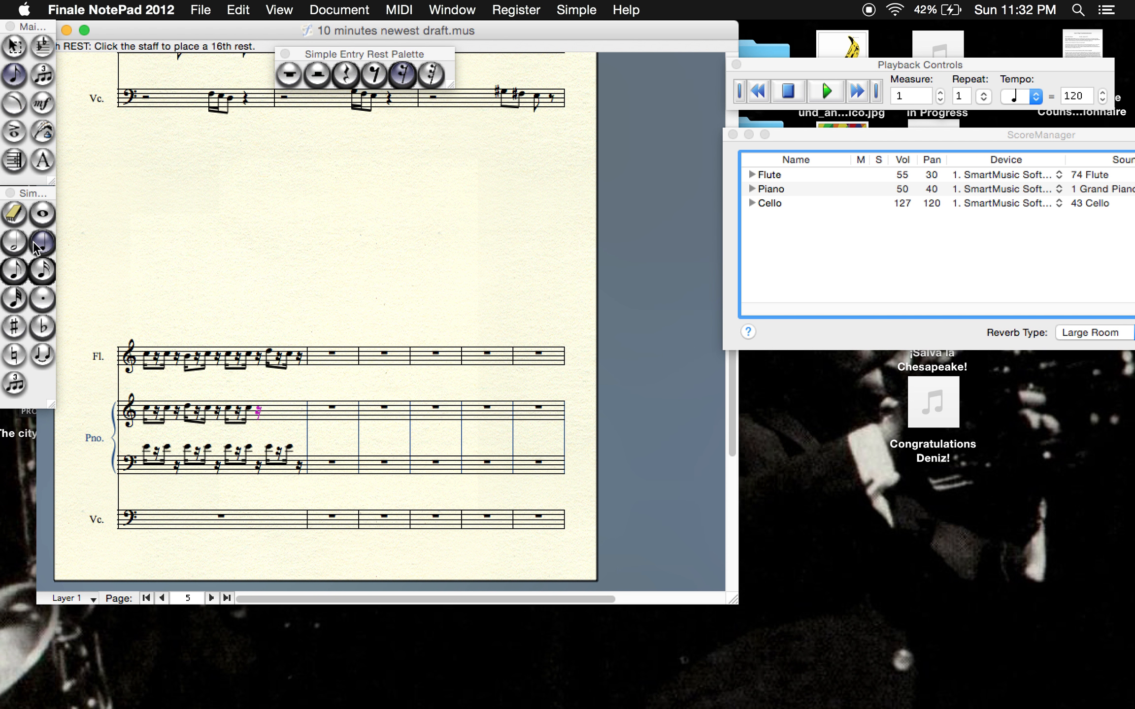
Complete the fourth beat of the piano treble's fourth measure with two 16th notes separated by a 16th rest.
click(42, 269)
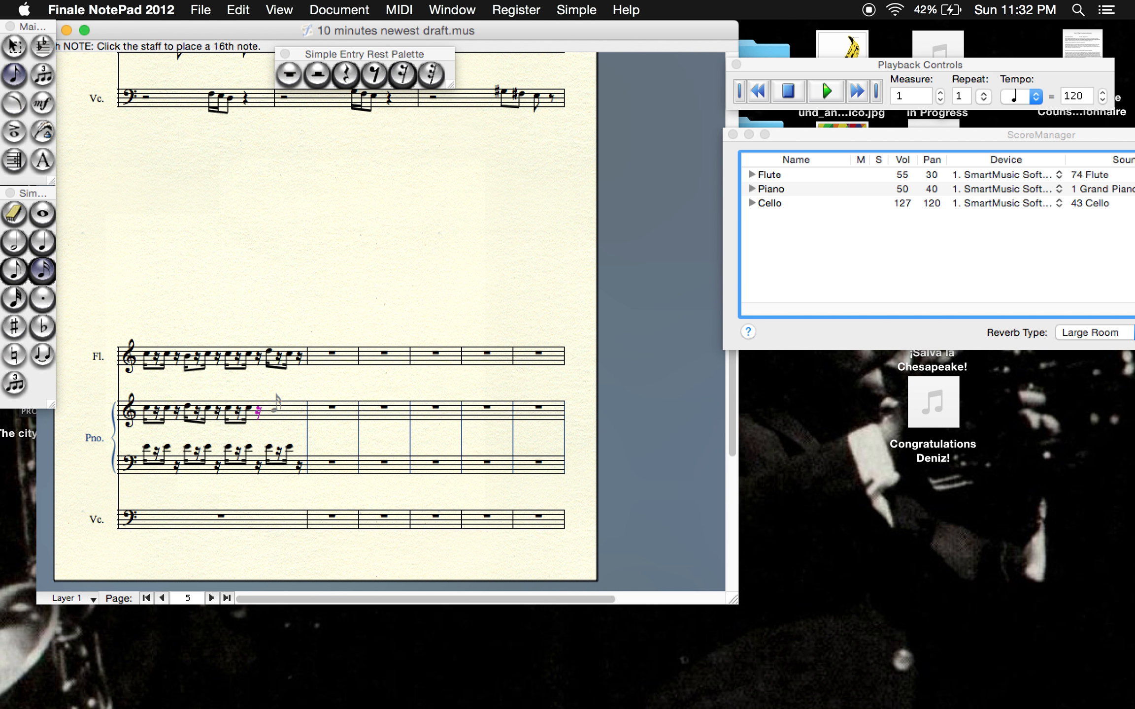
click(405, 79)
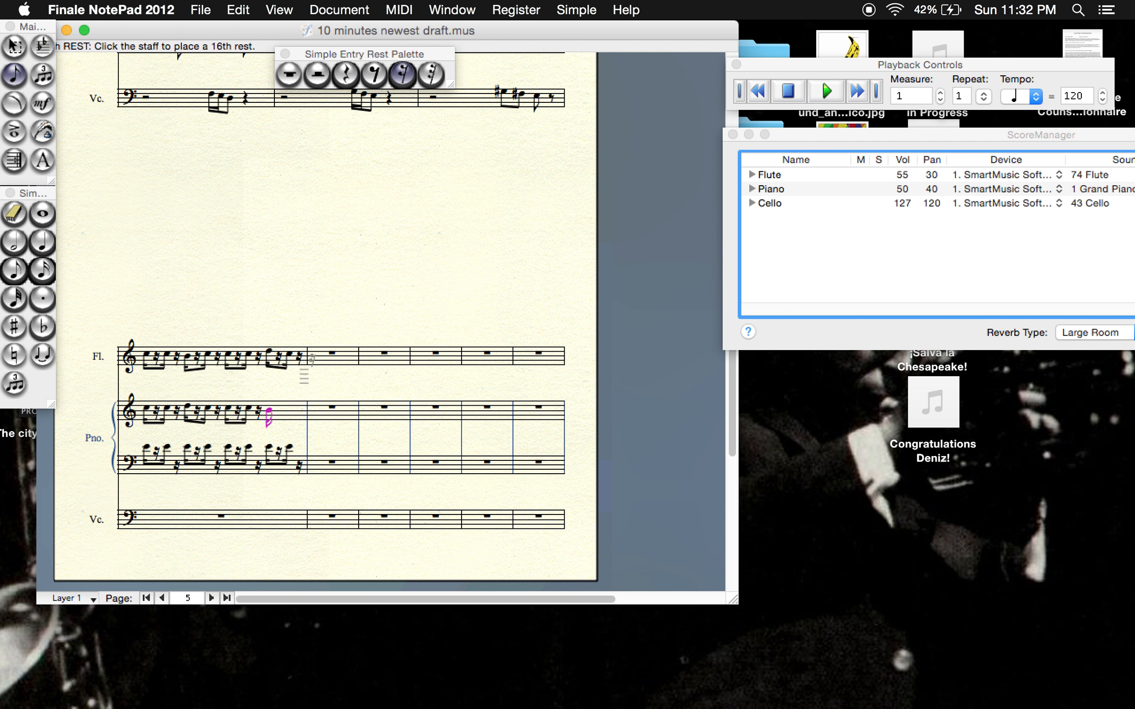
click(282, 409)
click(48, 271)
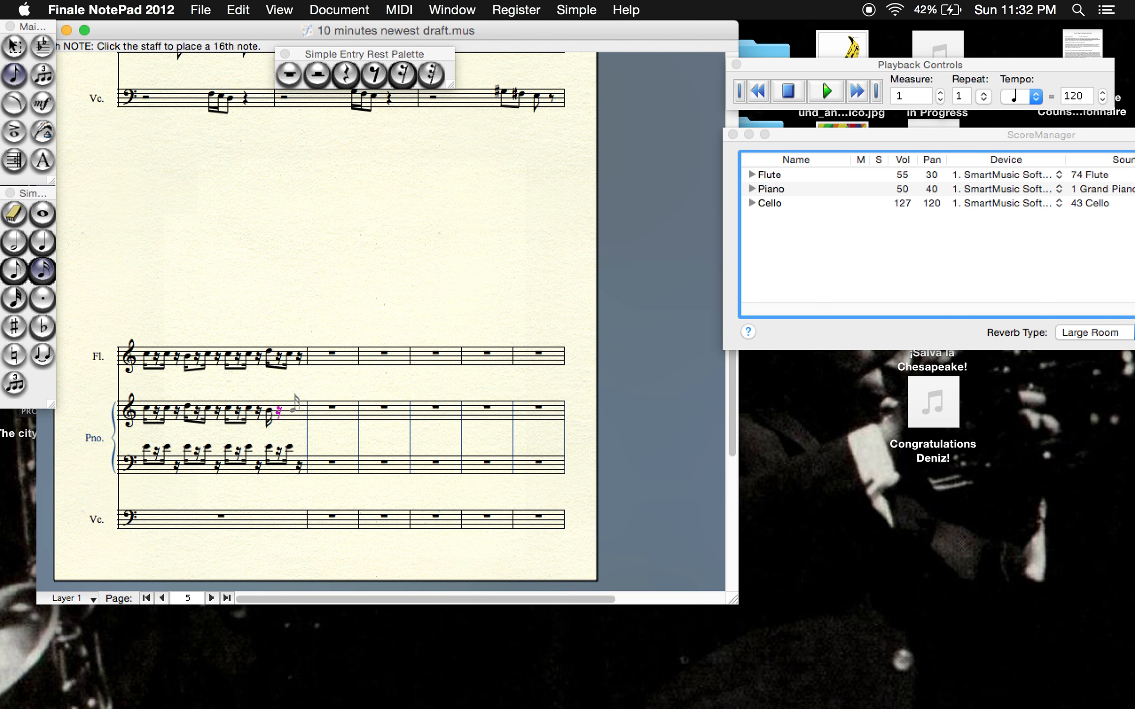
click(290, 407)
Enter four low 16th notes in the first beat of the cello's fourth measure and sharpen the third one.
click(147, 526)
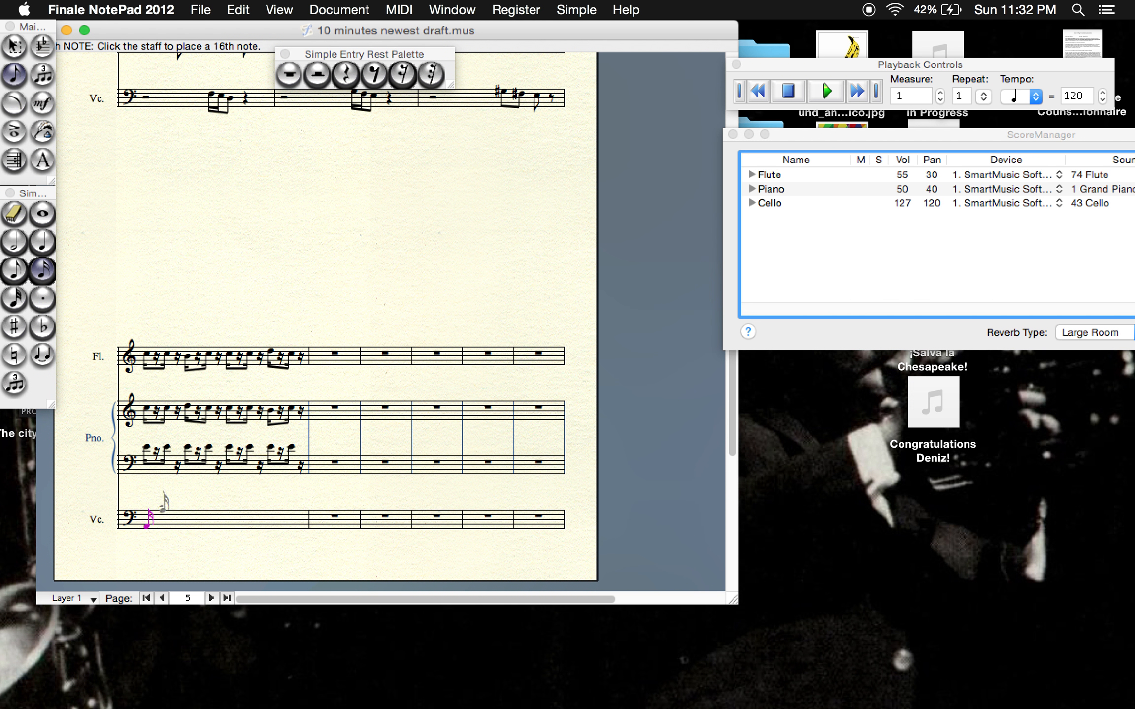
click(171, 525)
click(176, 526)
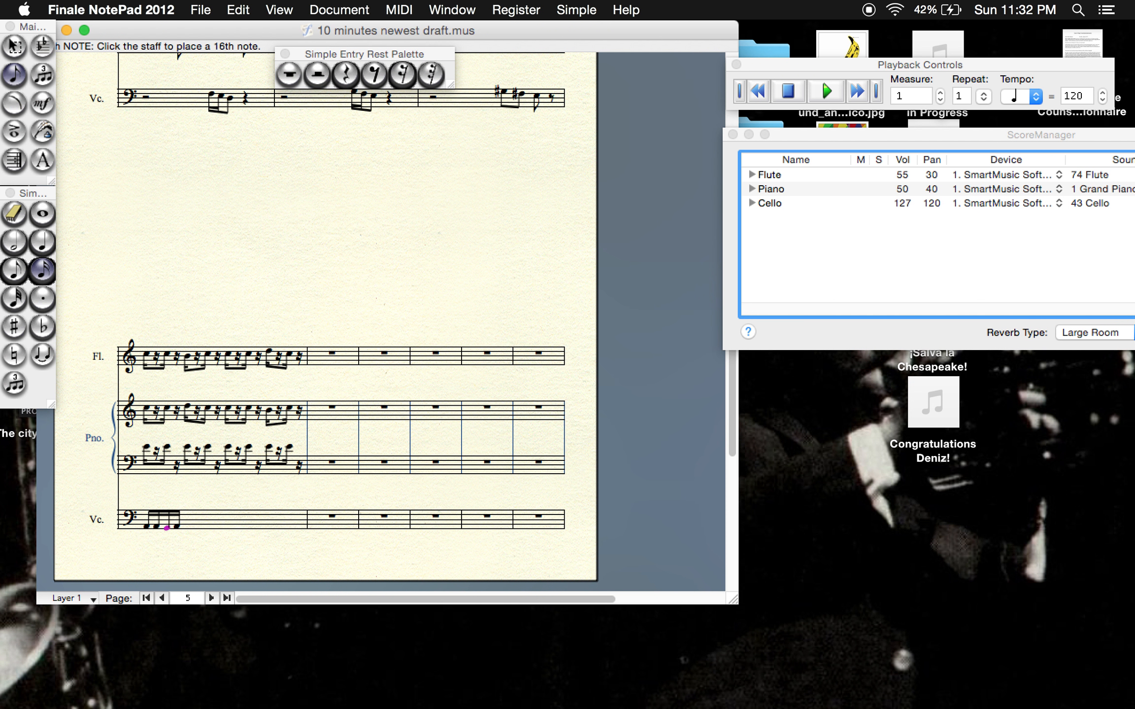
key(equal)
key(Right)
key(Right)
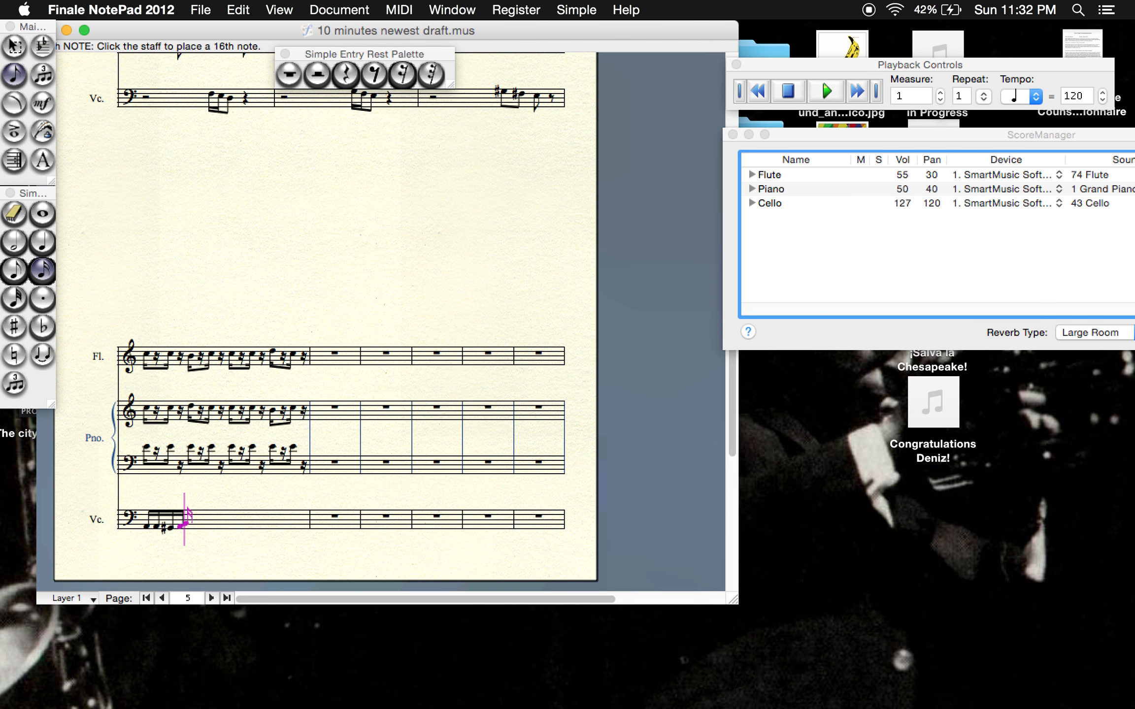
Continue the cello's fourth measure with a 16th note A, a 16th rest and three more 16th notes on A.
key(a)
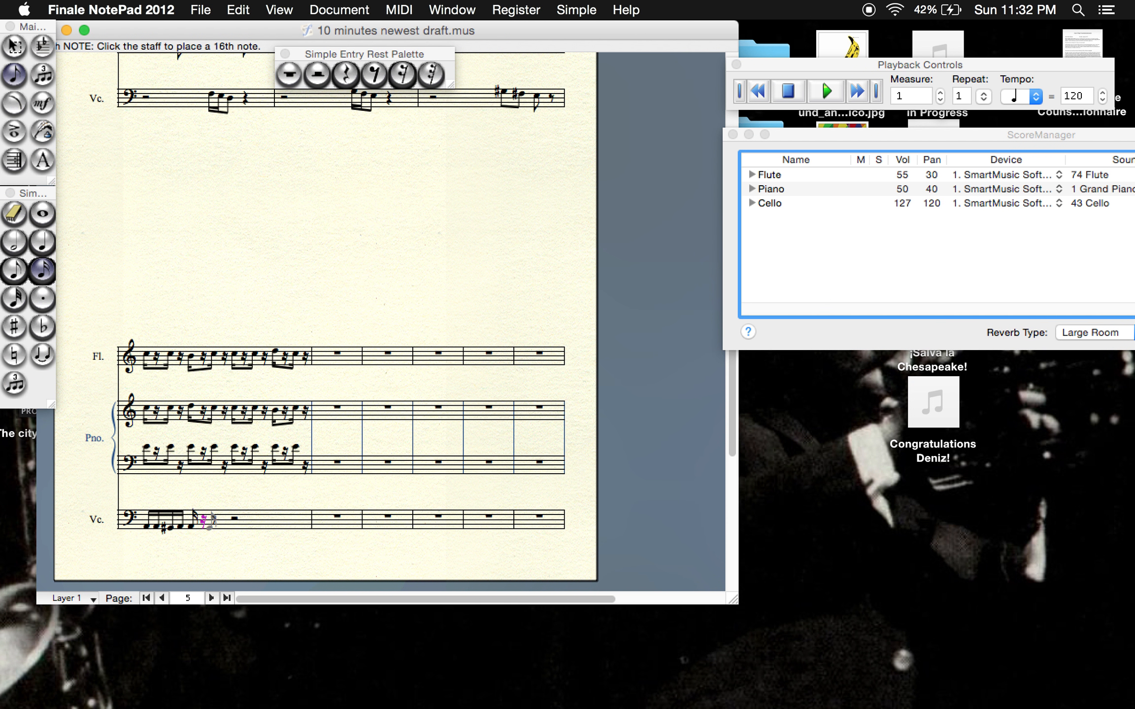
click(214, 525)
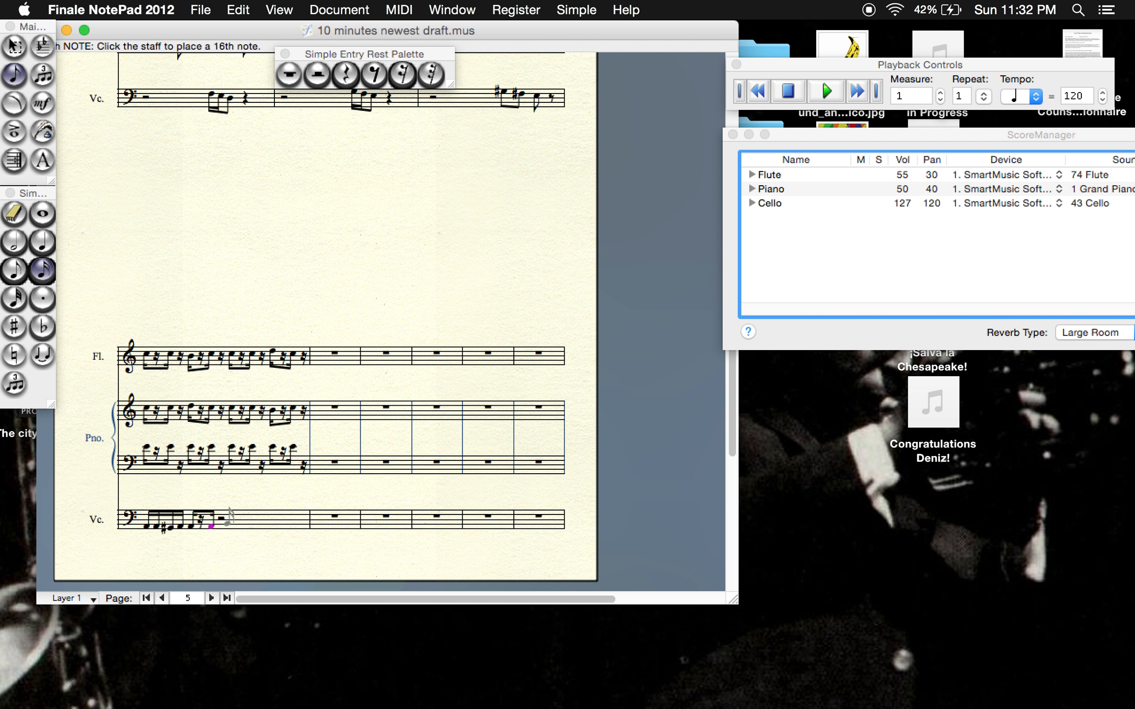
key(a)
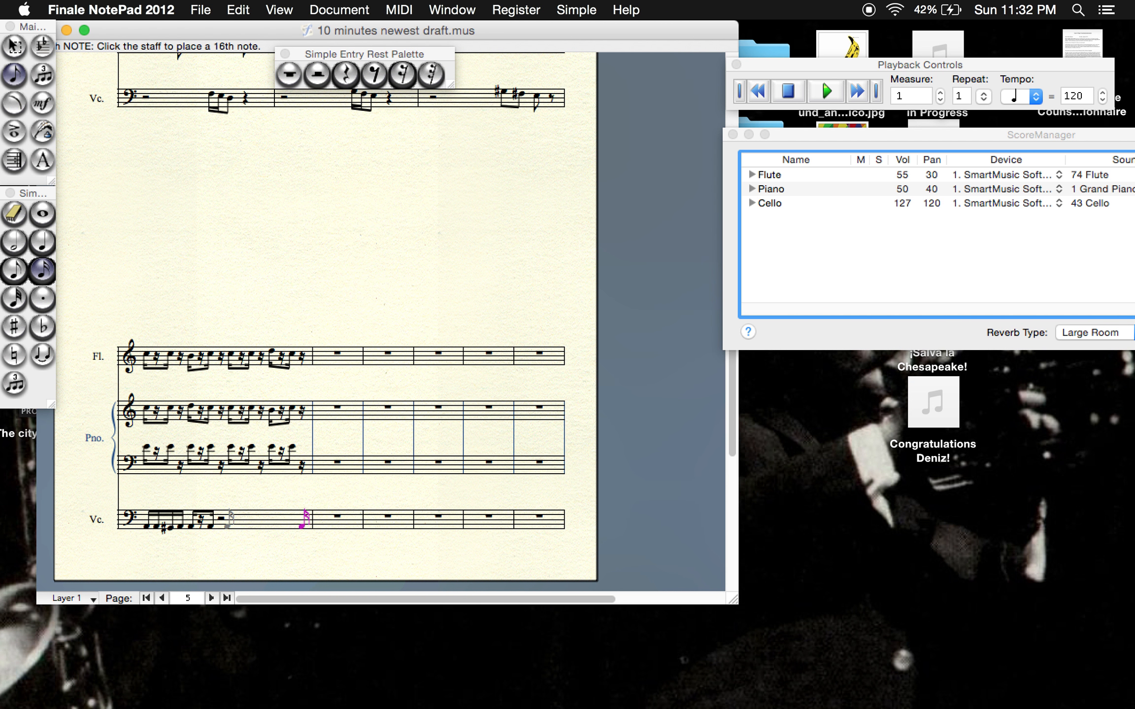
key(super+z)
click(225, 526)
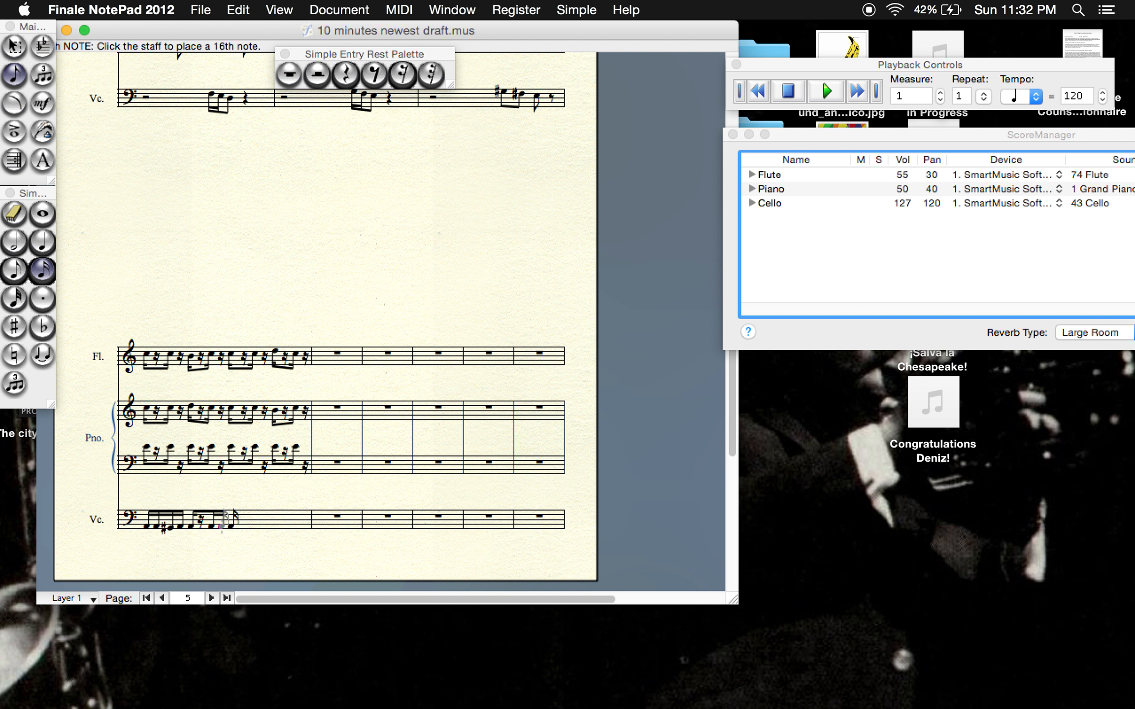
click(243, 524)
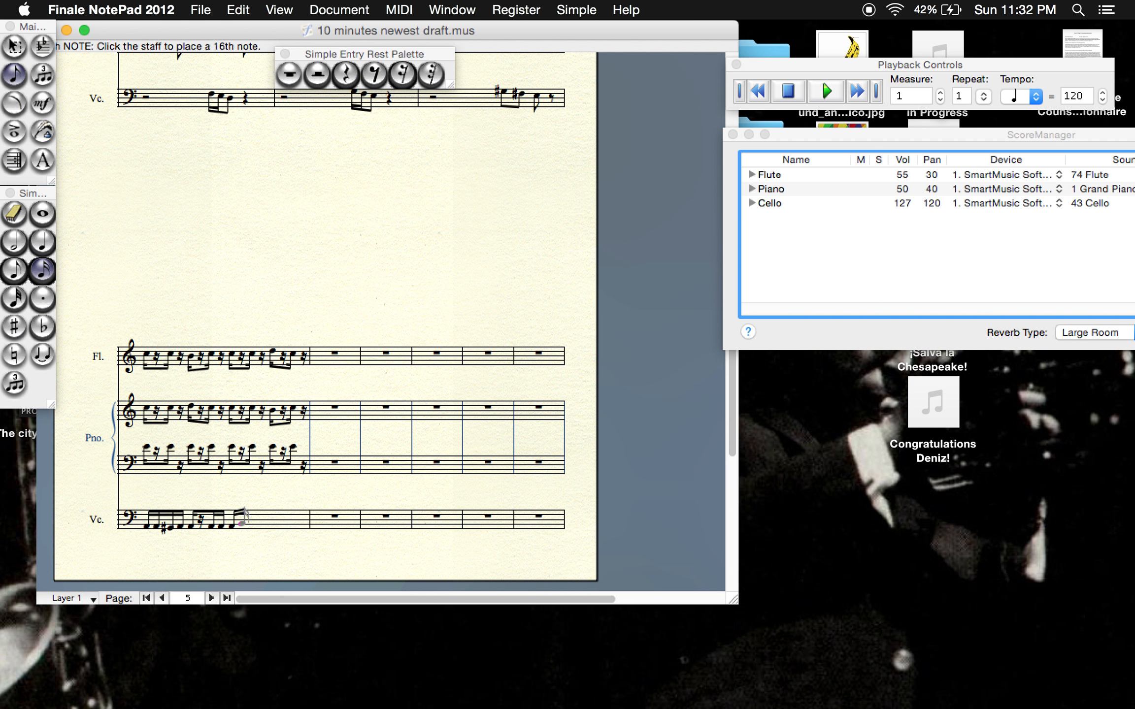
key(a)
key(a)
key(BackSpace)
key(BackSpace)
Insert 16th rests between the 16th notes of the cello's fourth measure so notes and rests alternate through the first three beats.
click(403, 74)
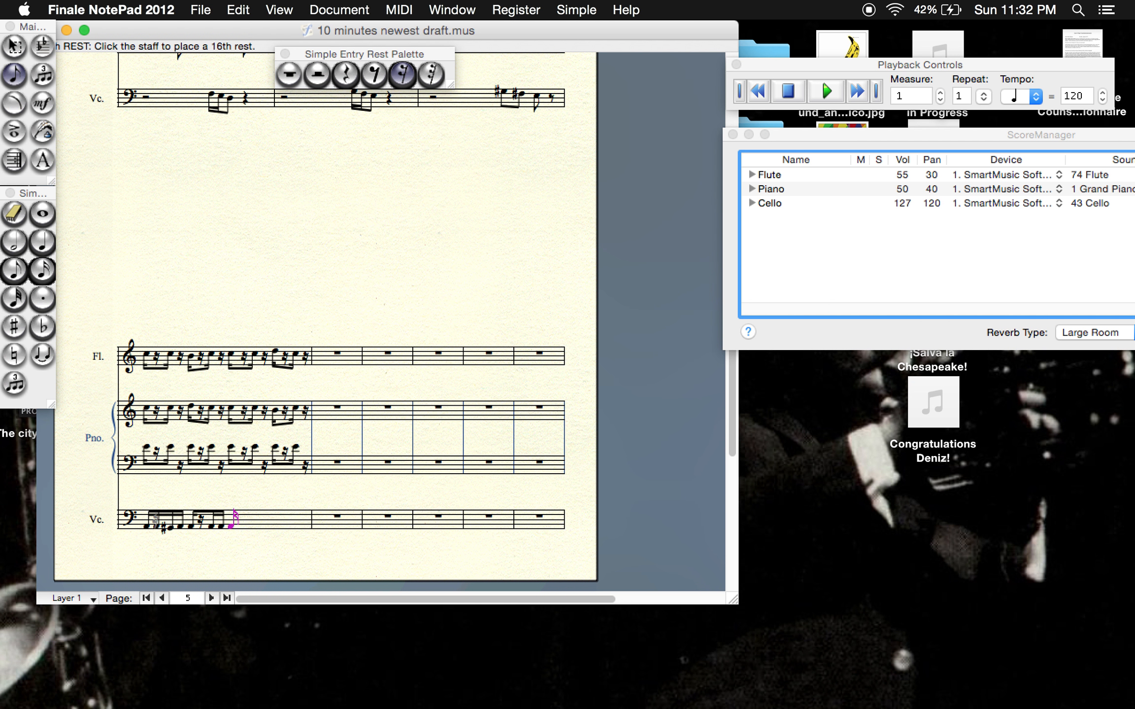
click(153, 520)
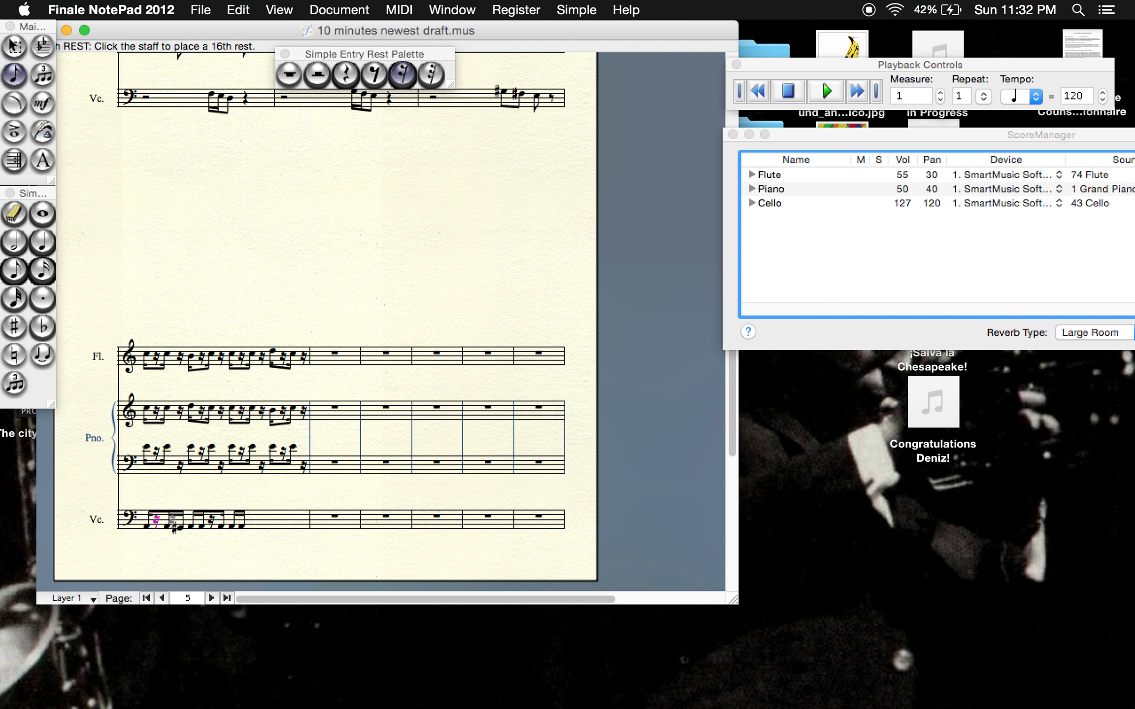
click(174, 521)
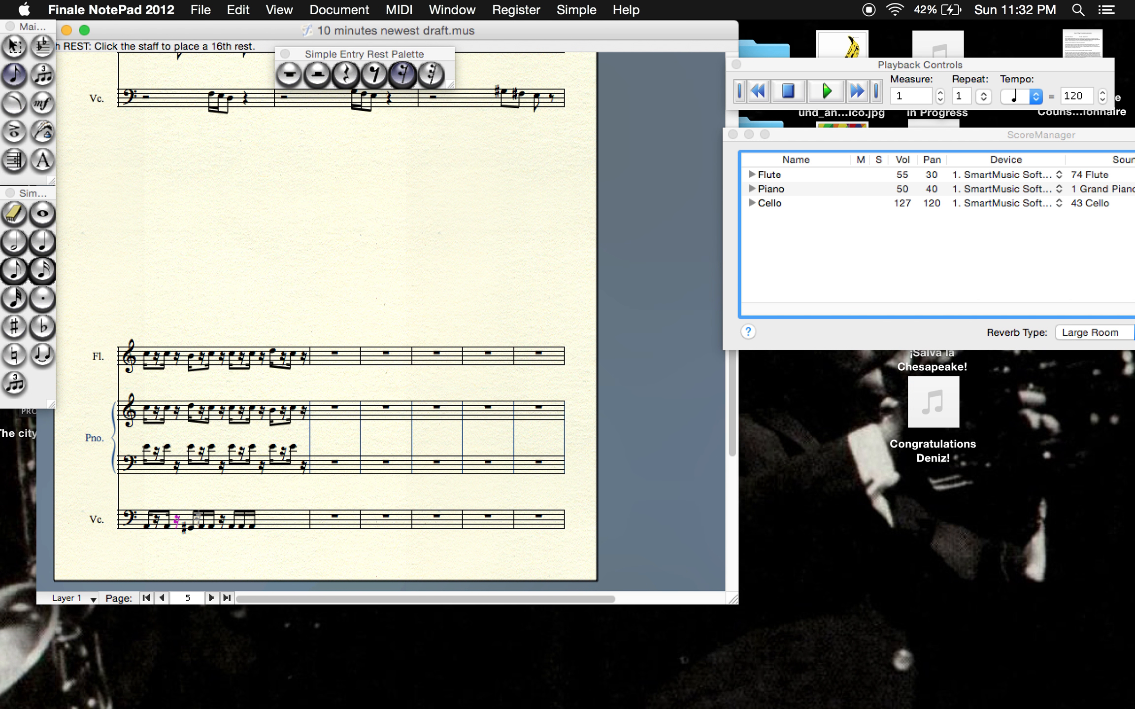
click(198, 520)
click(239, 519)
Complete the fourth beat of the cello's fourth measure with two 16th notes separated by a 16th rest.
click(40, 272)
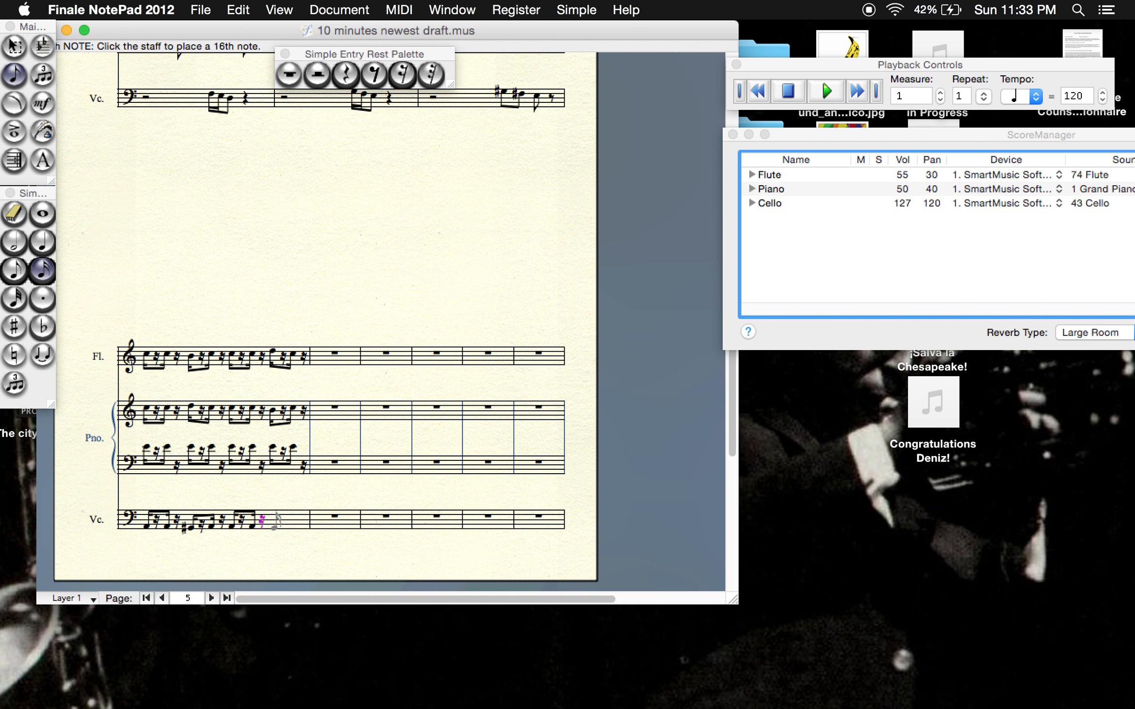
click(277, 520)
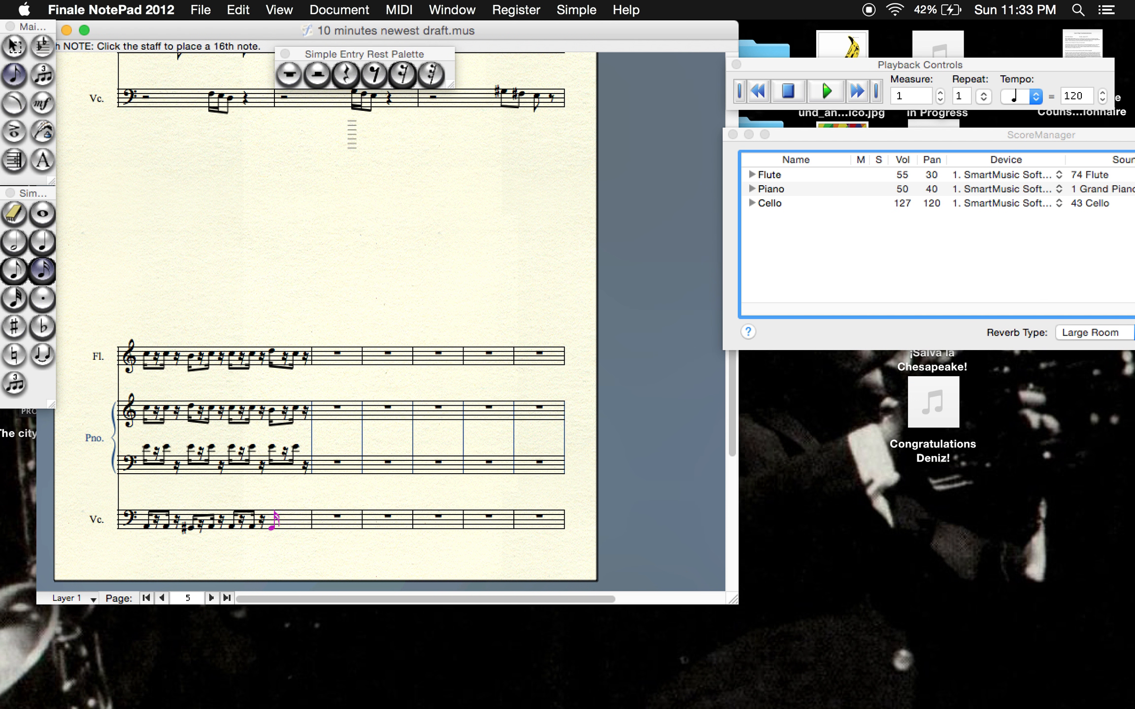
click(403, 74)
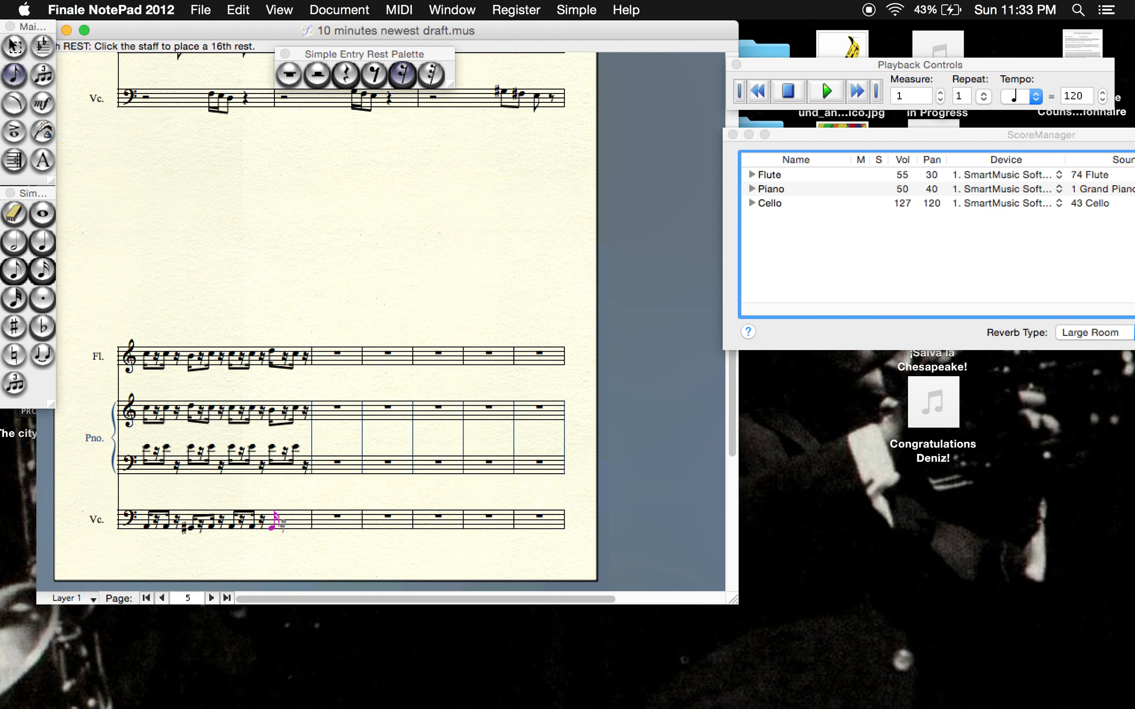
click(53, 266)
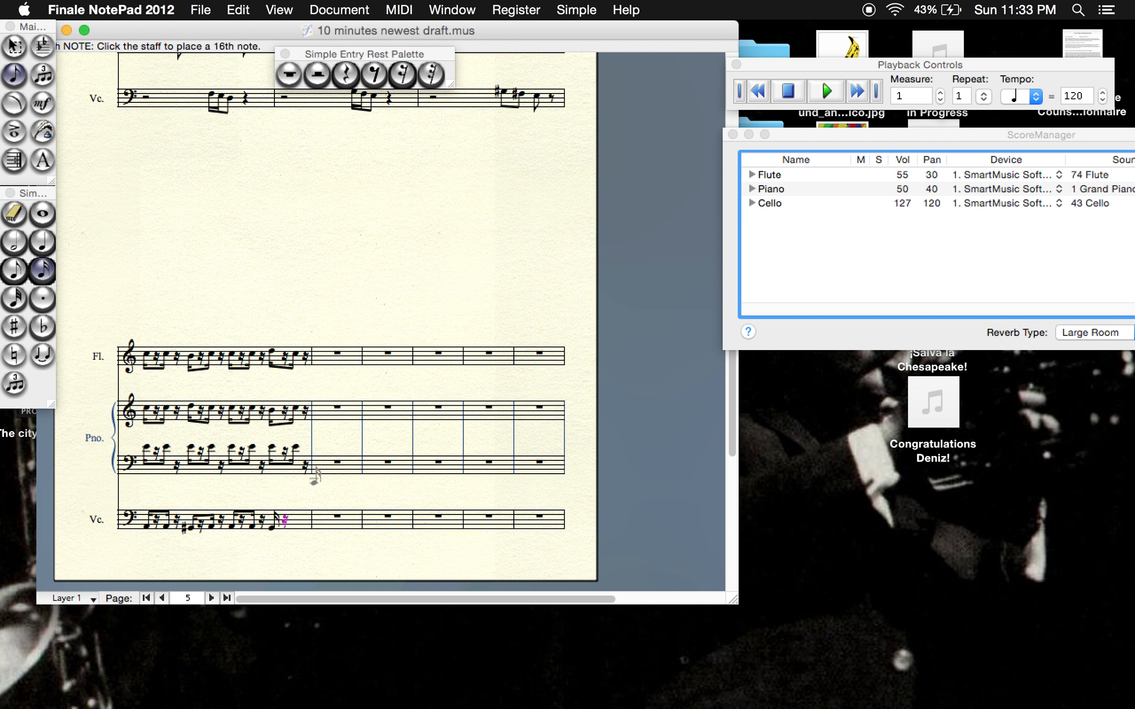
click(296, 525)
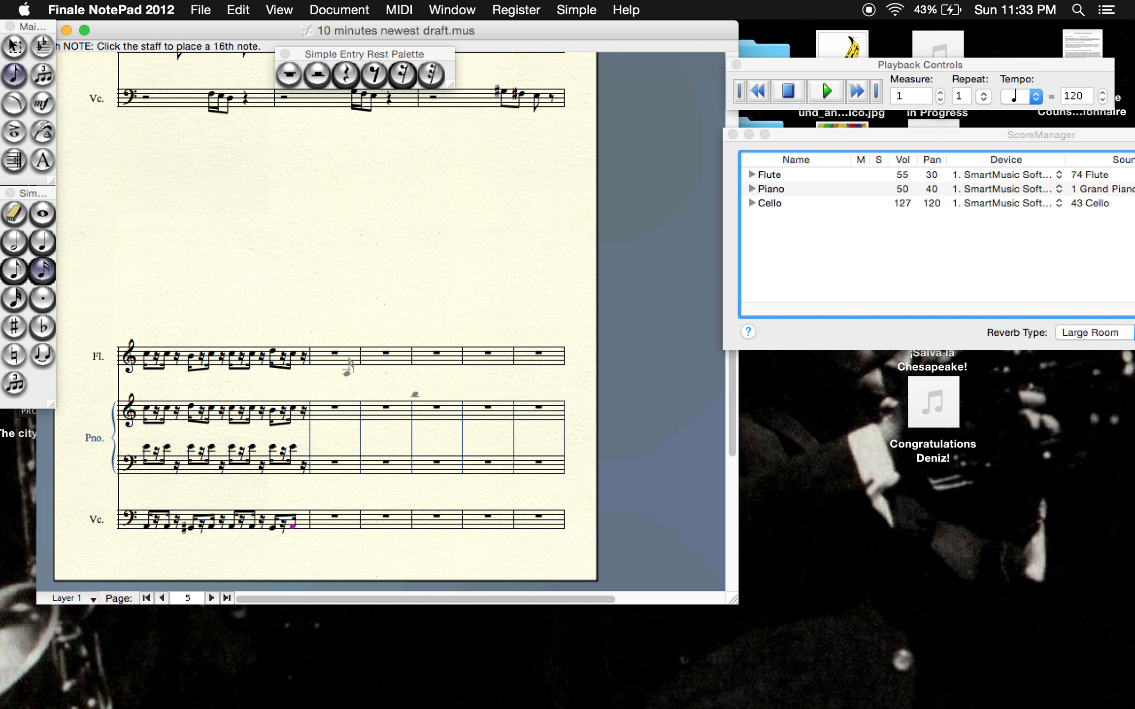
Fill the first two beats of the flute's fifth measure with two descending groups of four 16th notes.
click(323, 340)
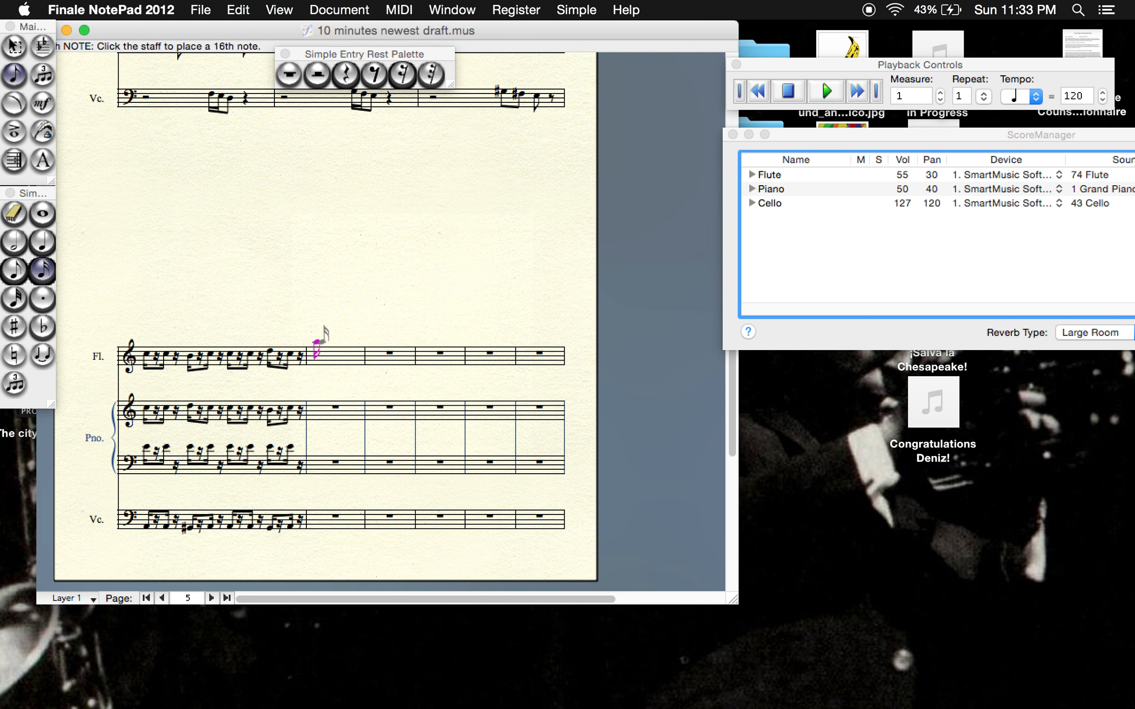
click(333, 344)
click(340, 345)
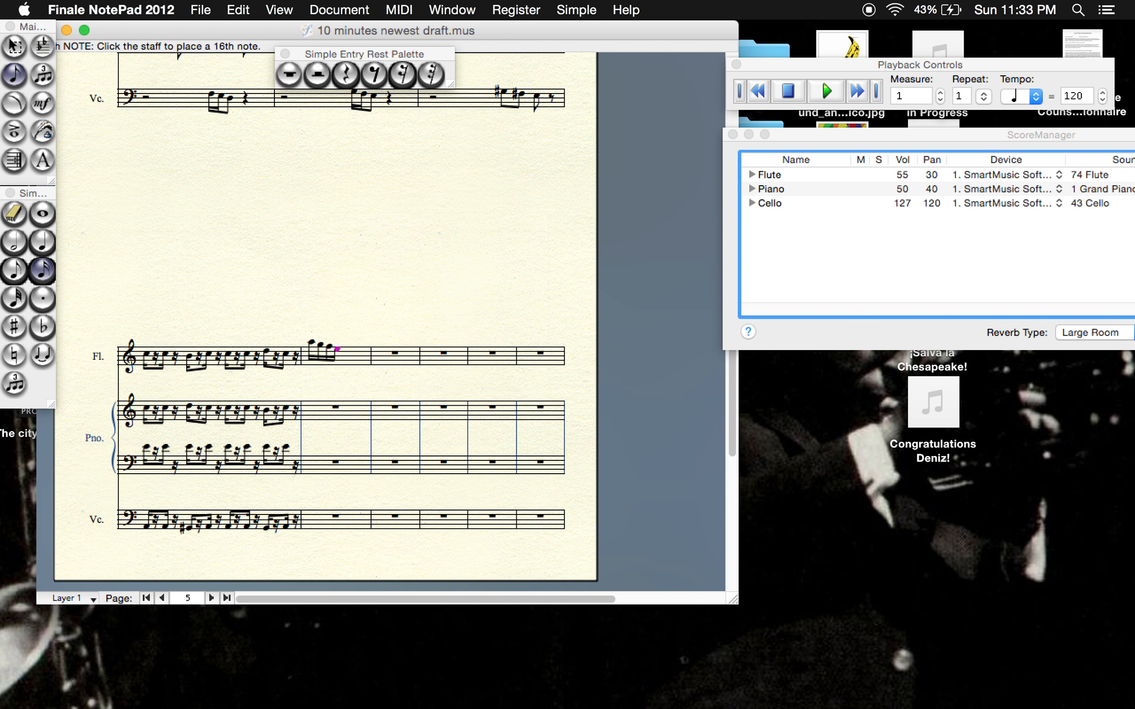
click(356, 348)
click(364, 348)
click(378, 348)
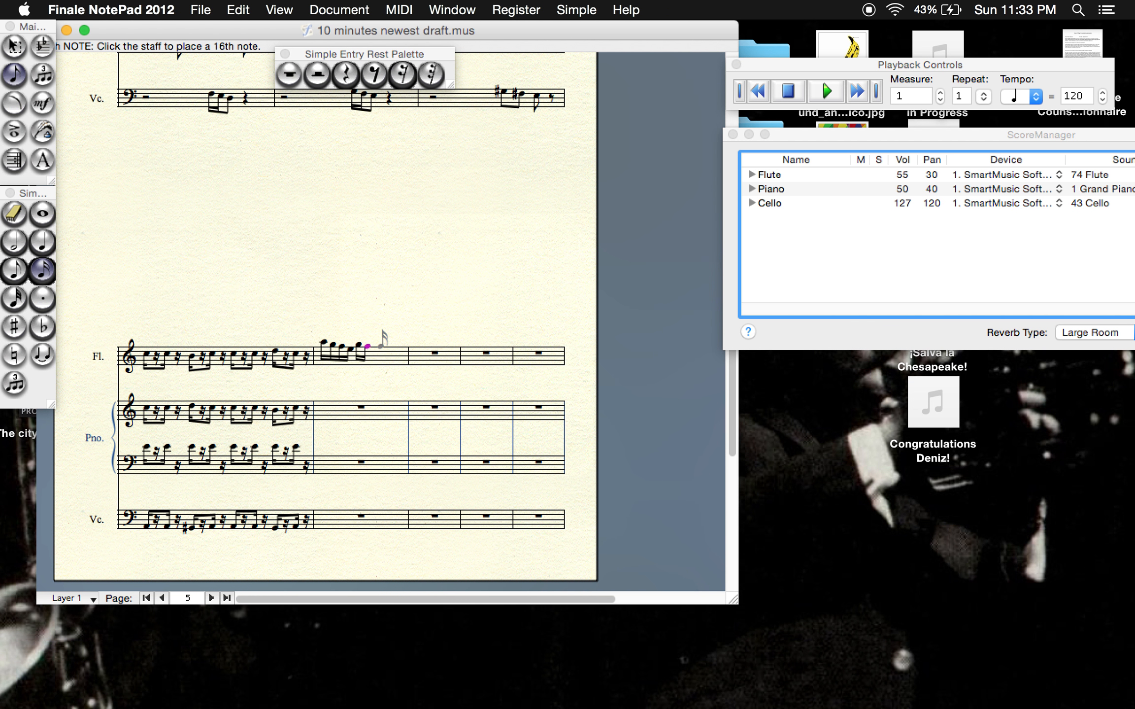
click(381, 348)
click(390, 349)
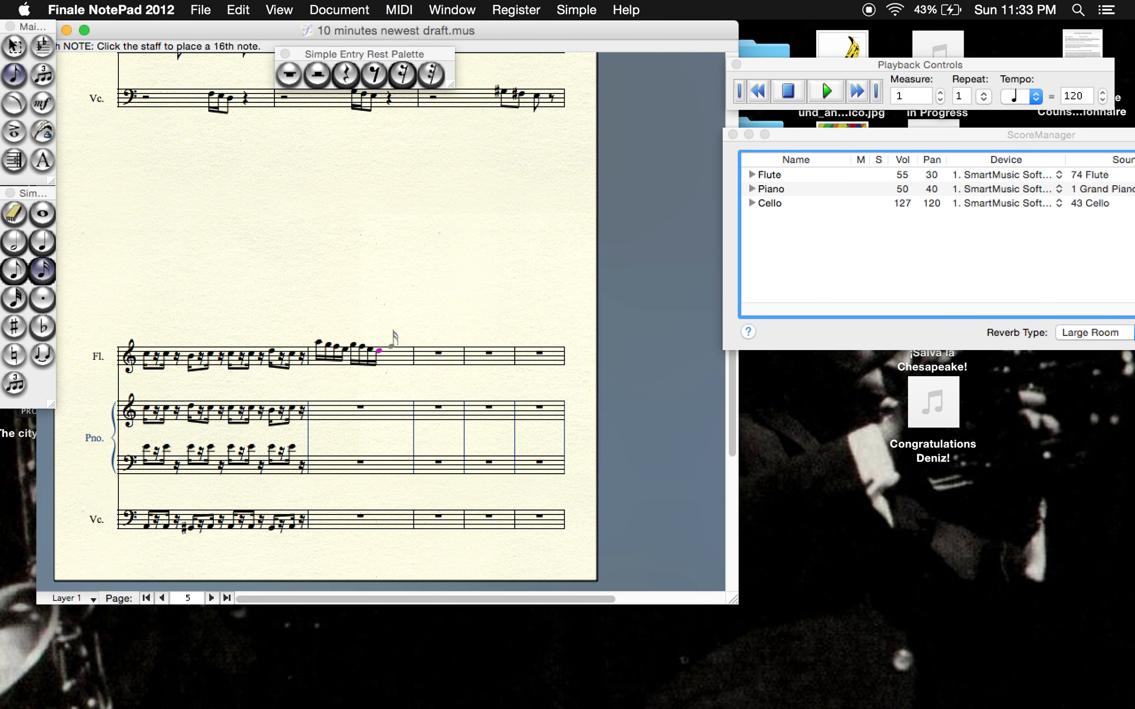
Complete the flute's fifth measure with four descending 16th notes in the third beat and two descending eighth notes in the fourth.
click(392, 348)
click(394, 349)
click(402, 351)
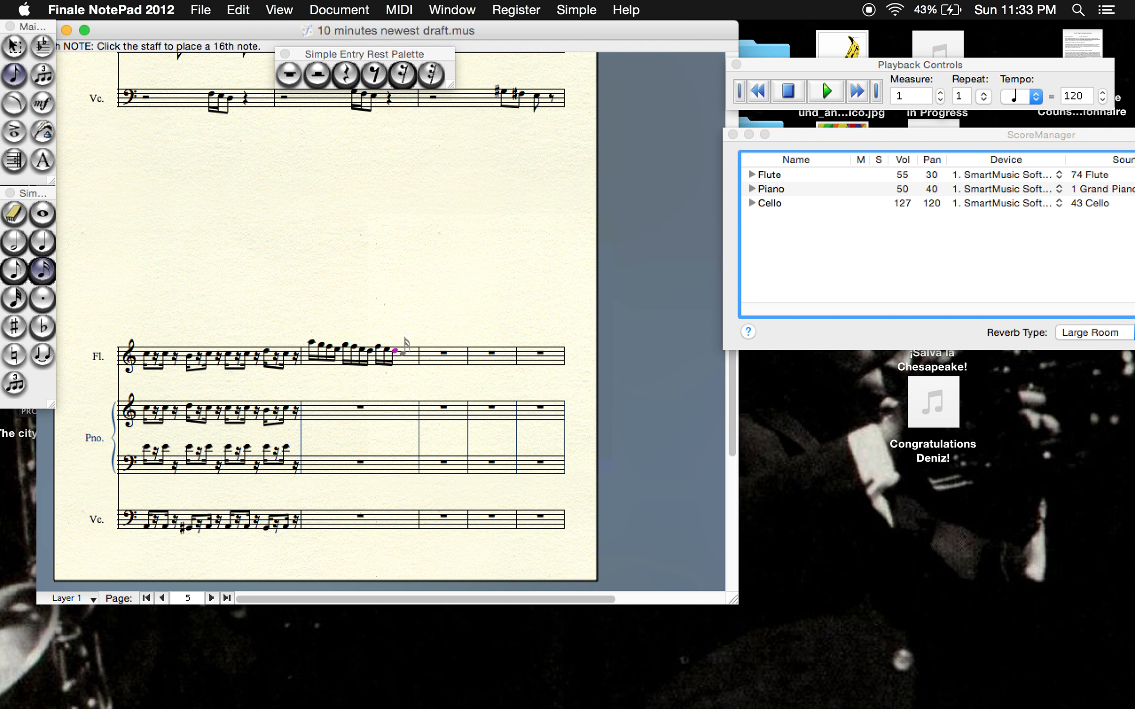
click(404, 350)
click(14, 270)
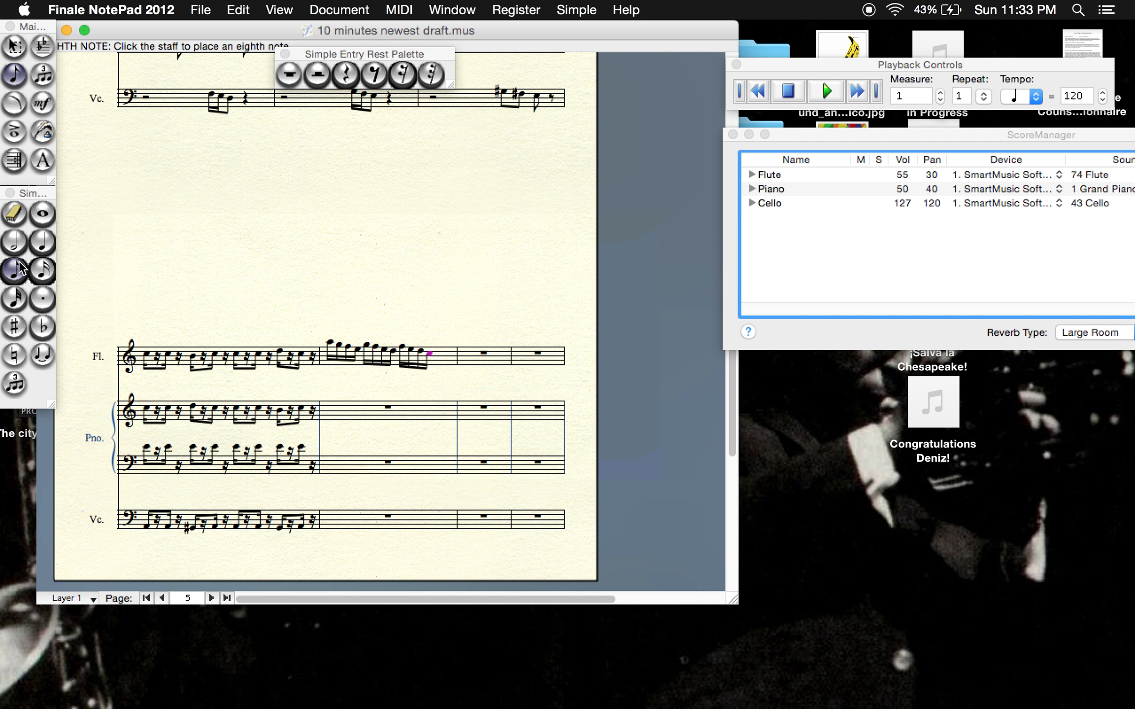
click(446, 354)
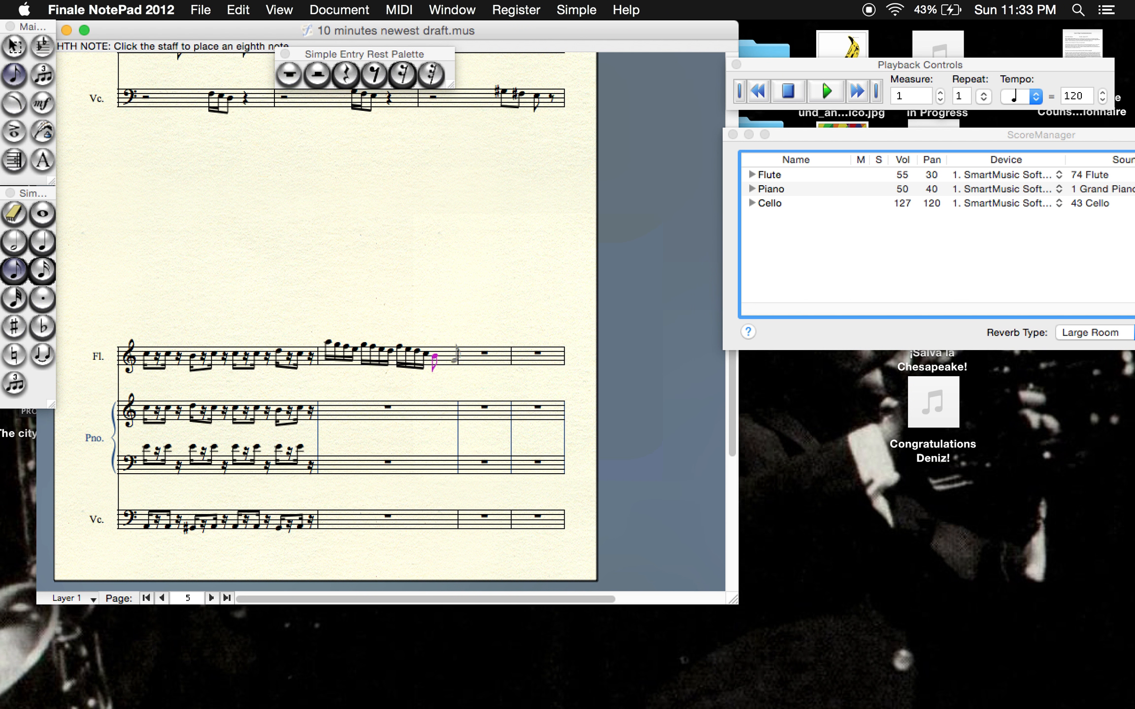
click(450, 364)
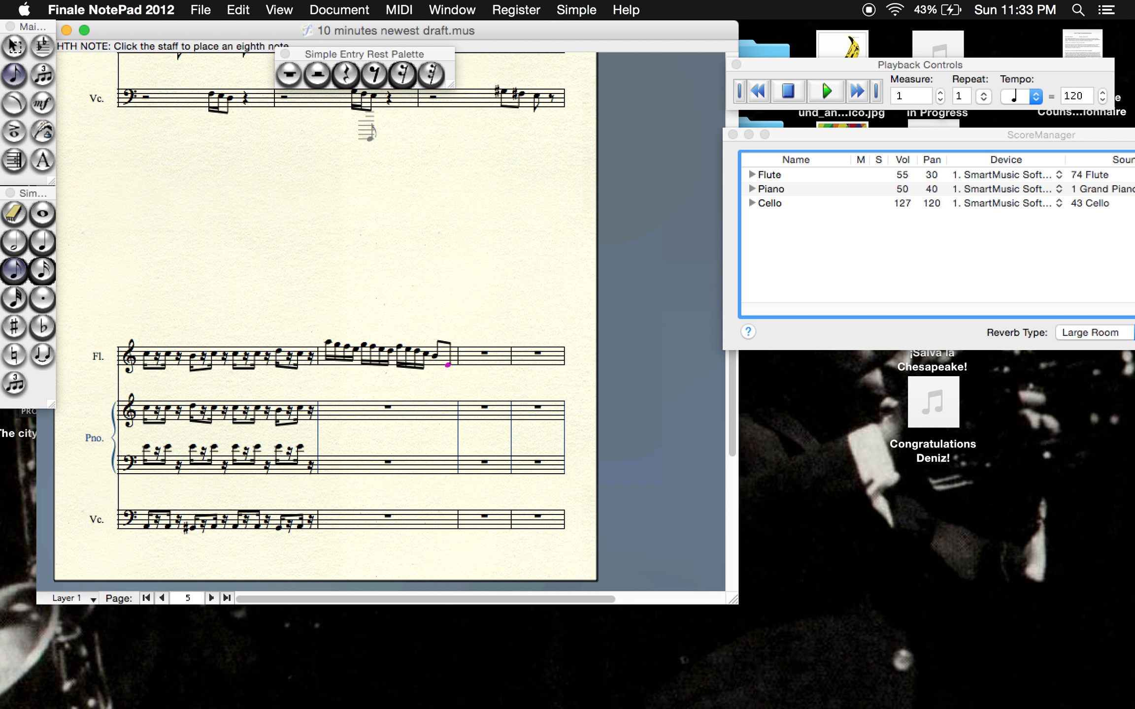
Fill the first two beats of the cello's fifth measure with two ascending groups of four 16th notes.
click(41, 270)
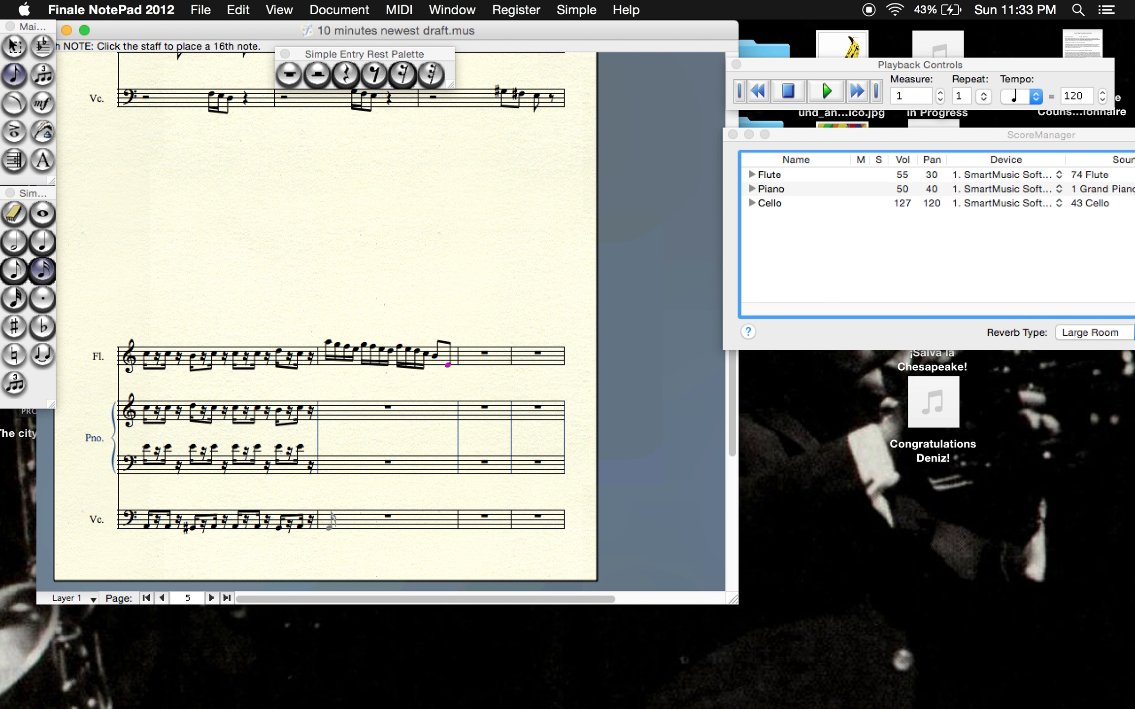
click(329, 526)
click(339, 524)
click(356, 519)
click(367, 522)
click(373, 521)
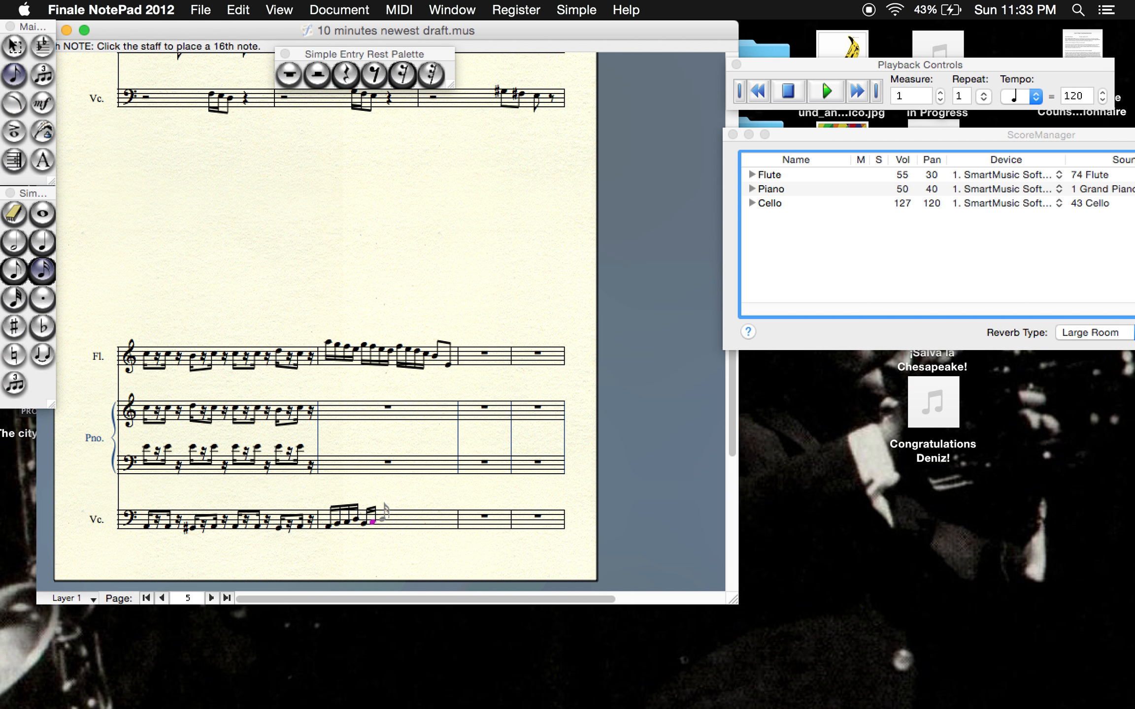
click(389, 517)
Fill the third beat of the cello's fifth measure with four ascending 16th notes and add a low 16th and a higher sharpened 16th in the fourth.
click(398, 522)
click(409, 520)
click(426, 516)
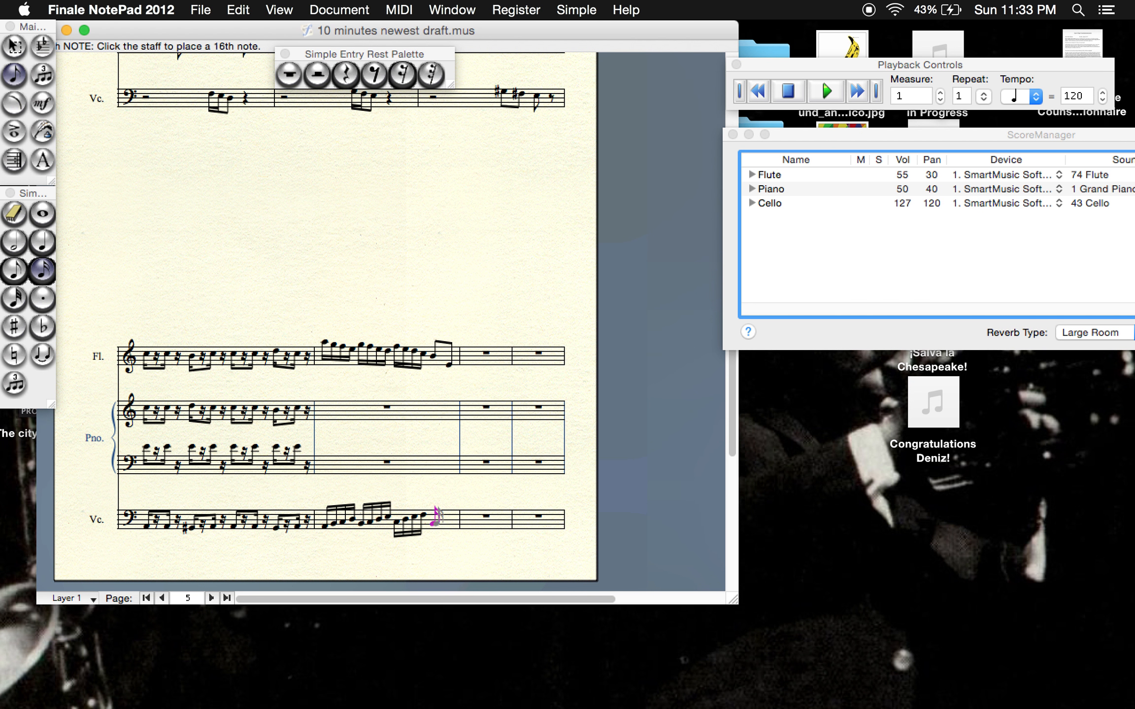
click(444, 511)
key(plus)
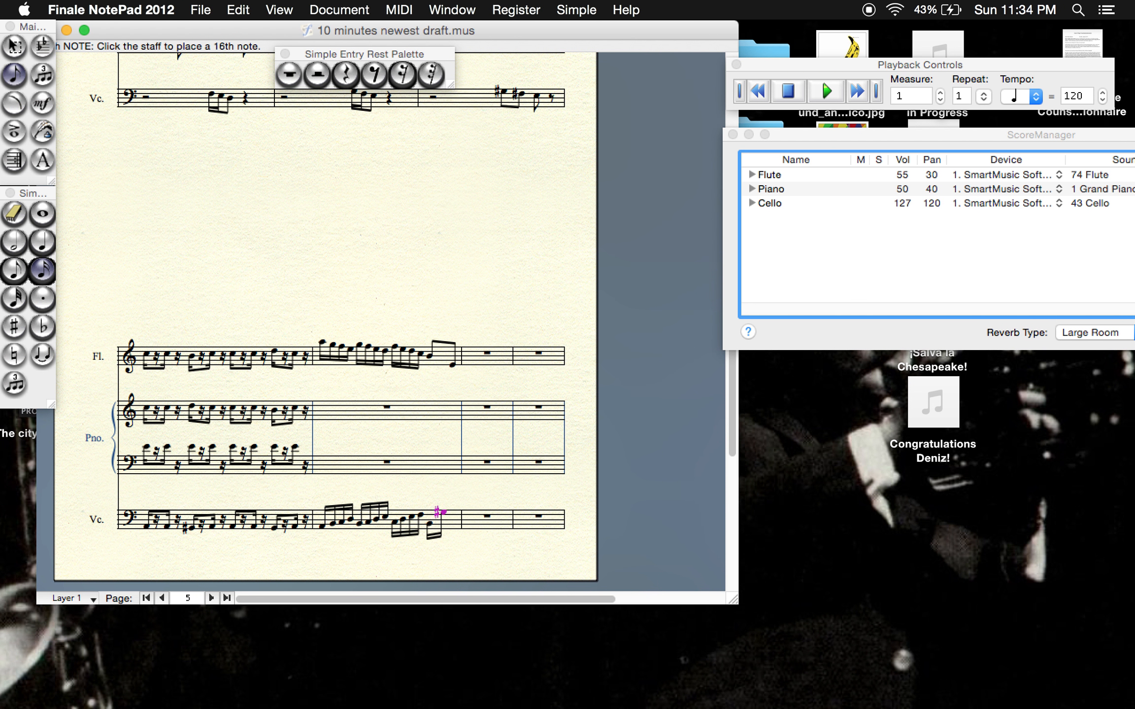
Change the two 16th notes in the fourth beat of the cello's fifth measure to eighth notes.
click(14, 270)
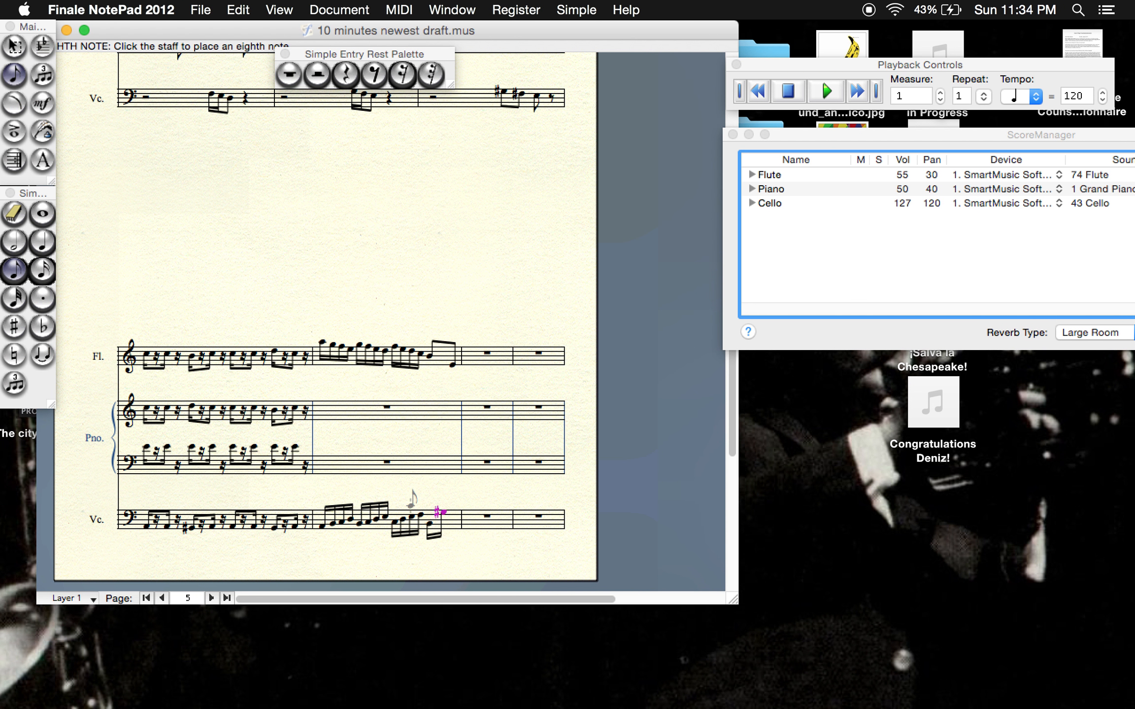
click(431, 523)
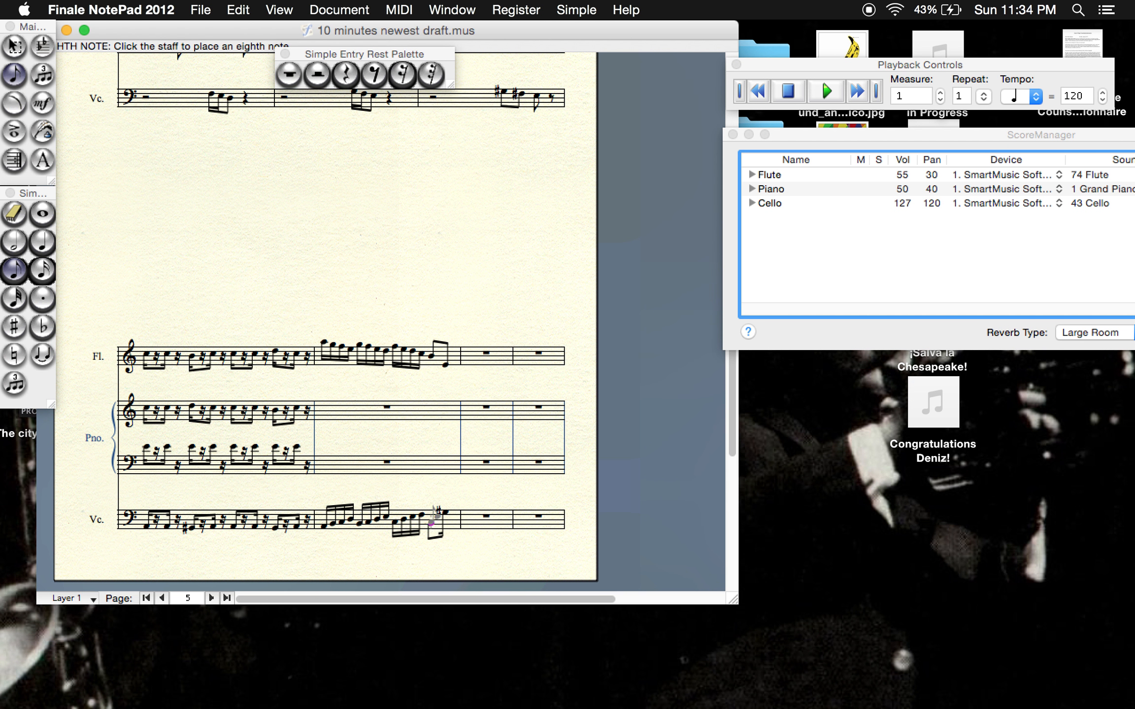
click(447, 508)
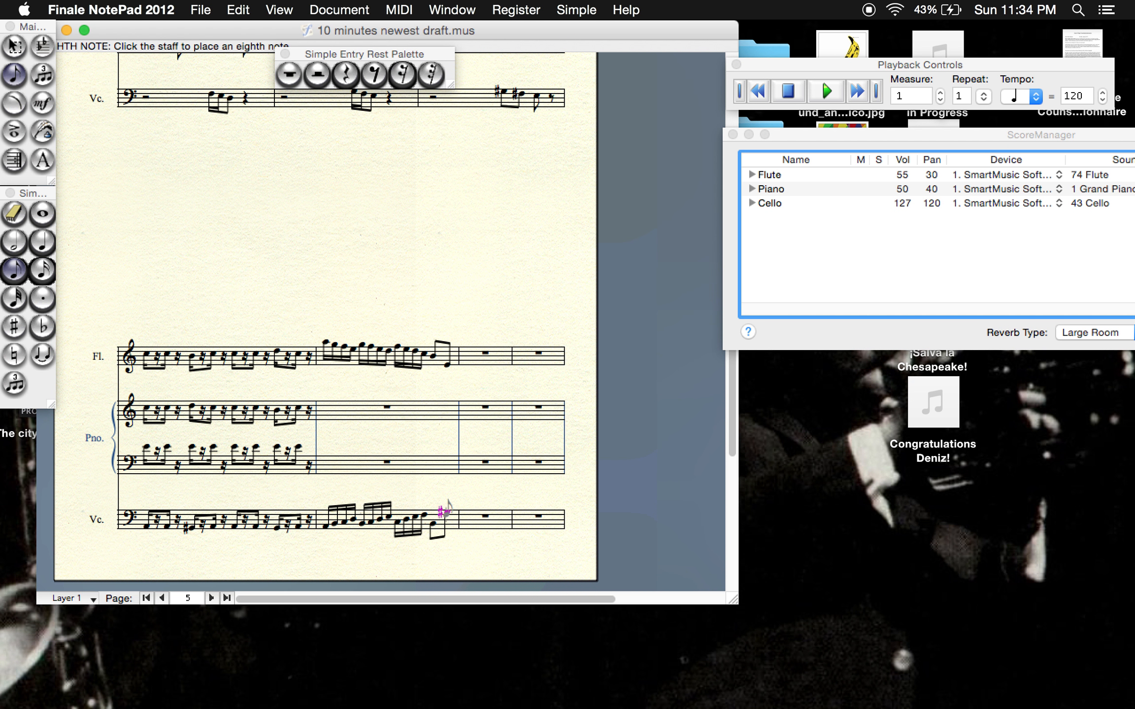
Play the score back from measure 1 through the newly written flute and cello measure, and stop playback at measure 33.
scroll(447, 498, up, 5)
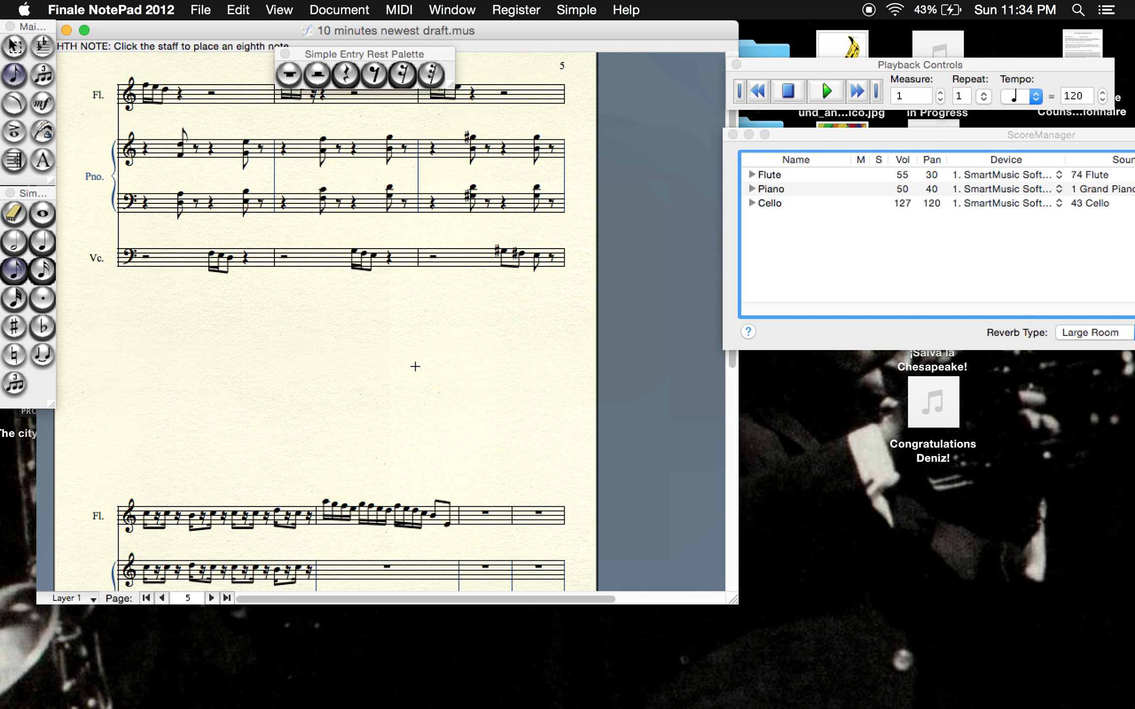
scroll(415, 366, down, 3)
scroll(415, 367, up, 3)
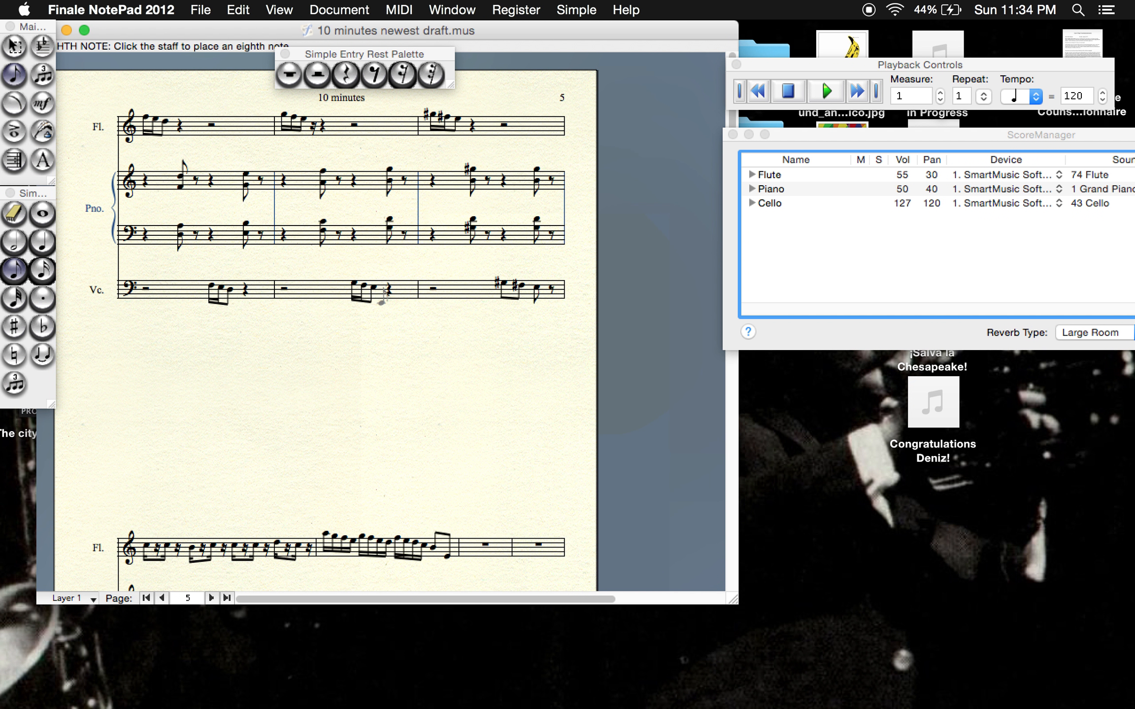
scroll(383, 295, down, 10)
scroll(383, 296, up, 10)
click(822, 90)
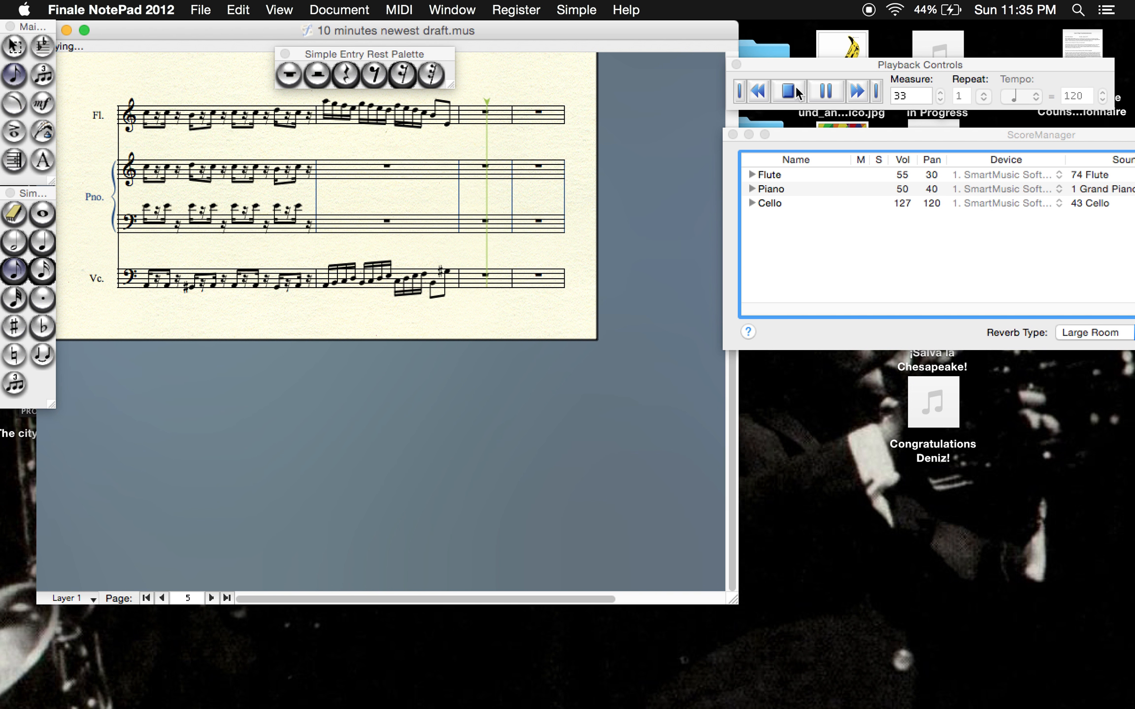
click(788, 94)
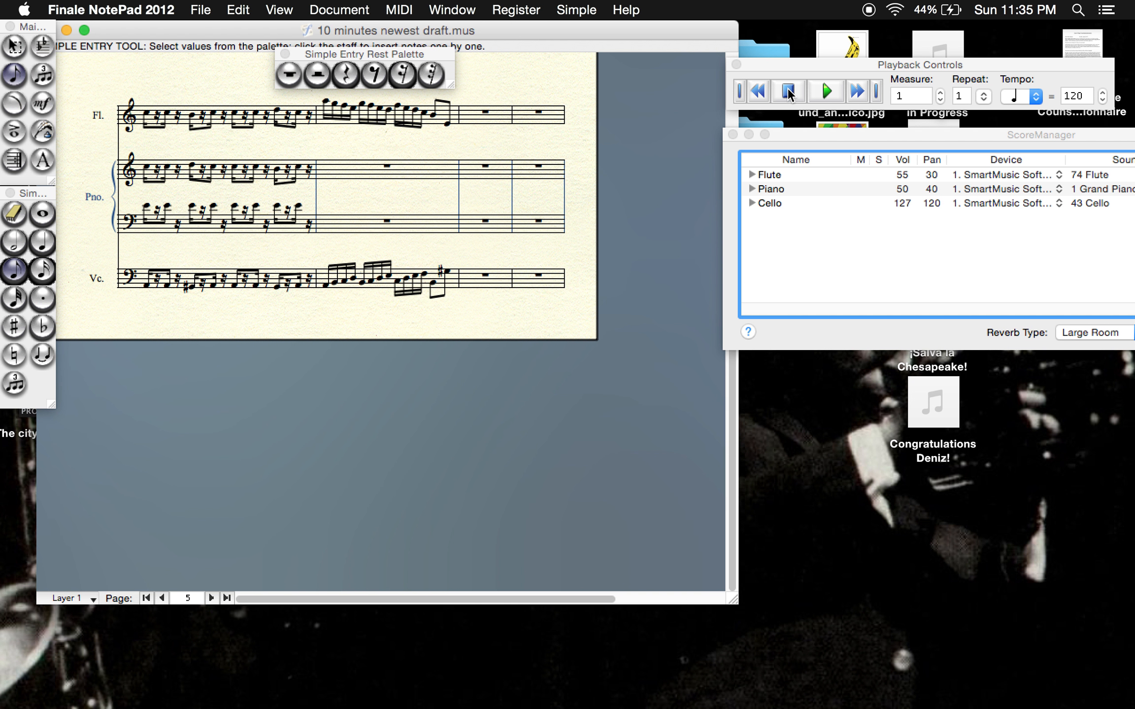